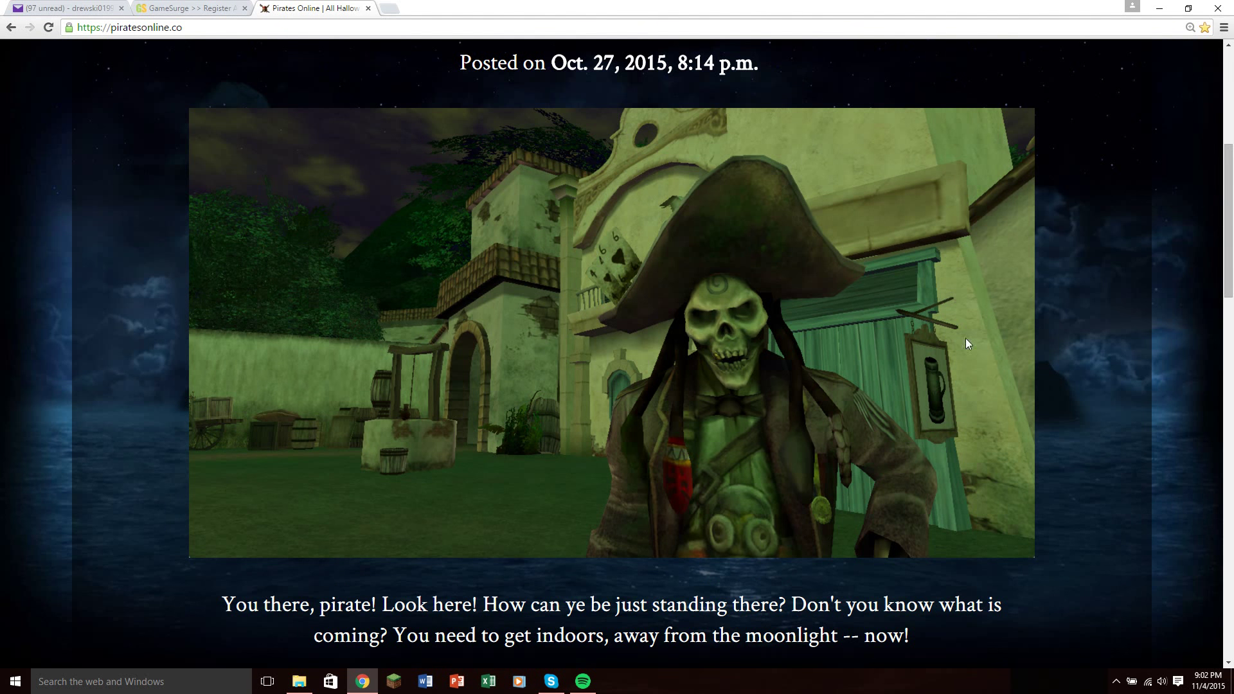
- Scroll up and down through the Pirates Online All Hallows Eve news post
{"action": "scroll", "coordinate": [721, 344], "scroll_direction": "down", "scroll_amount": 7}
{"action": "scroll", "coordinate": [712, 355], "scroll_direction": "up", "scroll_amount": 9}
{"action": "scroll", "coordinate": [712, 355], "scroll_direction": "down", "scroll_amount": 3}
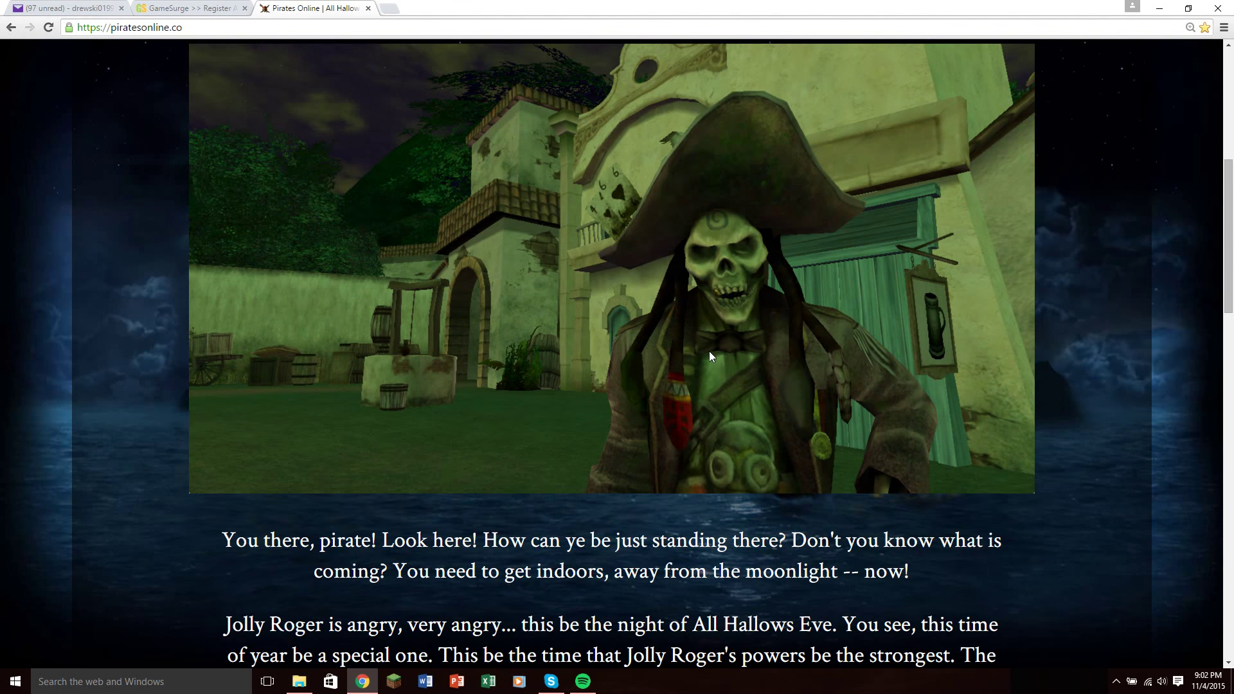
{"action": "scroll", "coordinate": [708, 351], "scroll_direction": "up", "scroll_amount": 4}
{"action": "scroll", "coordinate": [708, 351], "scroll_direction": "down", "scroll_amount": 1}
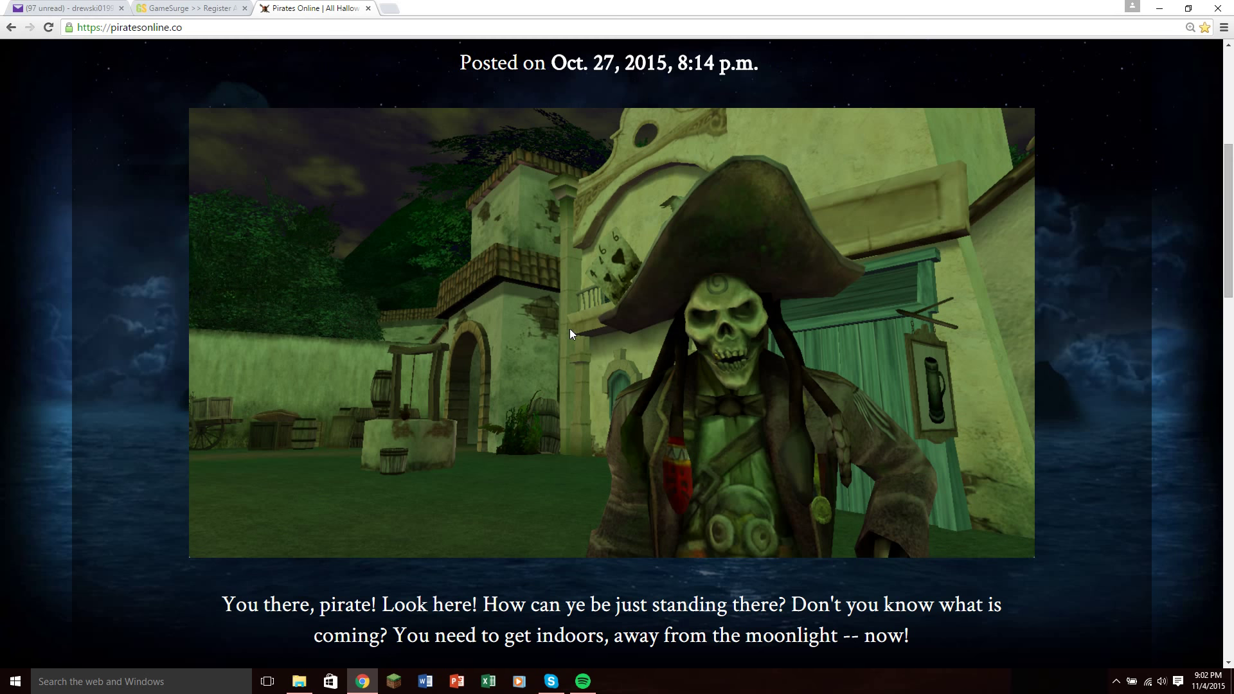
{"action": "scroll", "coordinate": [570, 329], "scroll_direction": "down", "scroll_amount": 5}
{"action": "scroll", "coordinate": [569, 329], "scroll_direction": "up", "scroll_amount": 5}
{"action": "scroll", "coordinate": [558, 392], "scroll_direction": "down", "scroll_amount": 6}
{"action": "scroll", "coordinate": [553, 392], "scroll_direction": "up", "scroll_amount": 7}
{"action": "scroll", "coordinate": [554, 392], "scroll_direction": "down", "scroll_amount": 2}
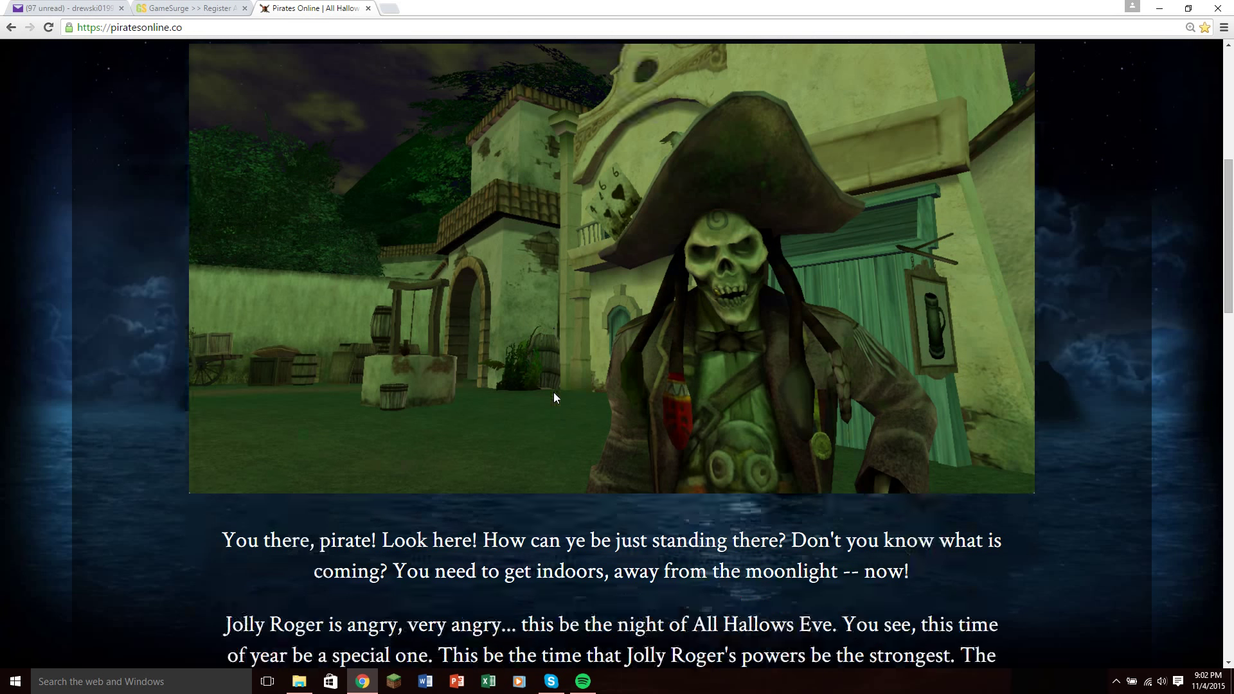
{"action": "scroll", "coordinate": [553, 392], "scroll_direction": "up", "scroll_amount": 2}
{"action": "scroll", "coordinate": [553, 392], "scroll_direction": "down", "scroll_amount": 1}
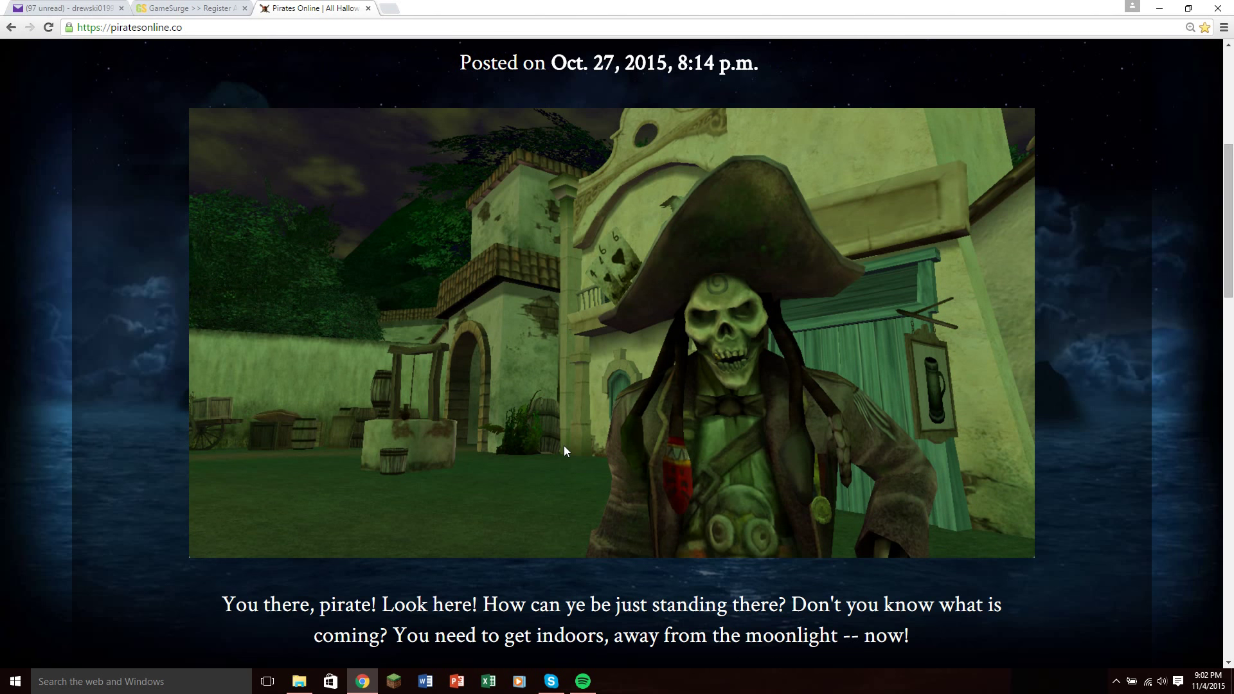
{"action": "scroll", "coordinate": [564, 445], "scroll_direction": "up", "scroll_amount": 2}
{"action": "scroll", "coordinate": [564, 437], "scroll_direction": "down", "scroll_amount": 5}
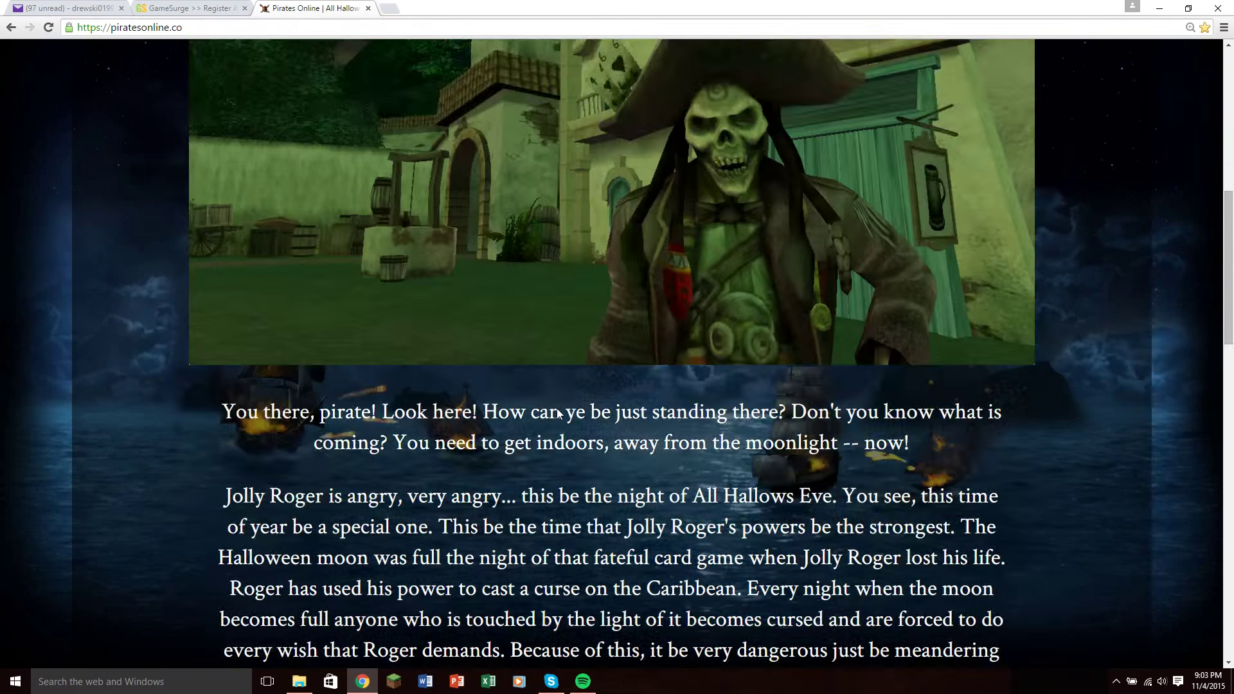
{"action": "scroll", "coordinate": [558, 411], "scroll_direction": "up", "scroll_amount": 4}
{"action": "scroll", "coordinate": [558, 412], "scroll_direction": "down", "scroll_amount": 5}
{"action": "scroll", "coordinate": [550, 421], "scroll_direction": "up", "scroll_amount": 5}
{"action": "scroll", "coordinate": [514, 399], "scroll_direction": "down", "scroll_amount": 4}
{"action": "scroll", "coordinate": [476, 364], "scroll_direction": "up", "scroll_amount": 5}
{"action": "scroll", "coordinate": [466, 351], "scroll_direction": "down", "scroll_amount": 3}
{"action": "scroll", "coordinate": [457, 341], "scroll_direction": "up", "scroll_amount": 2}
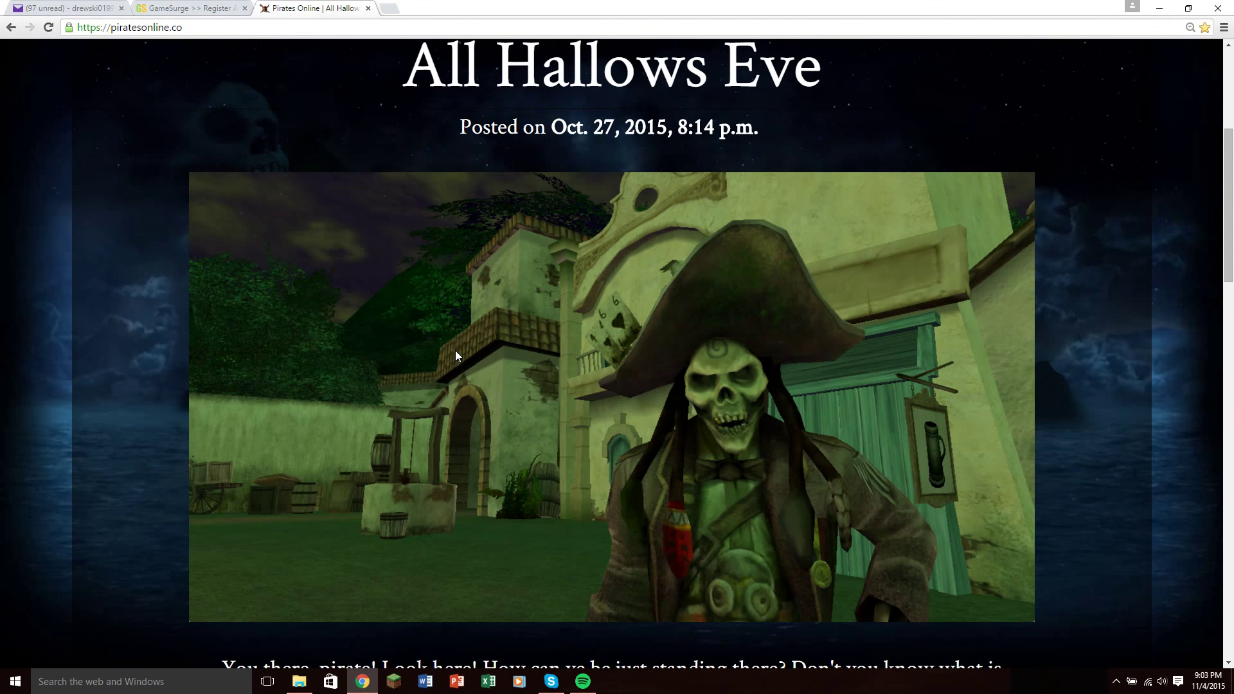
{"action": "scroll", "coordinate": [456, 357], "scroll_direction": "down", "scroll_amount": 1}
{"action": "scroll", "coordinate": [444, 379], "scroll_direction": "down", "scroll_amount": 7}
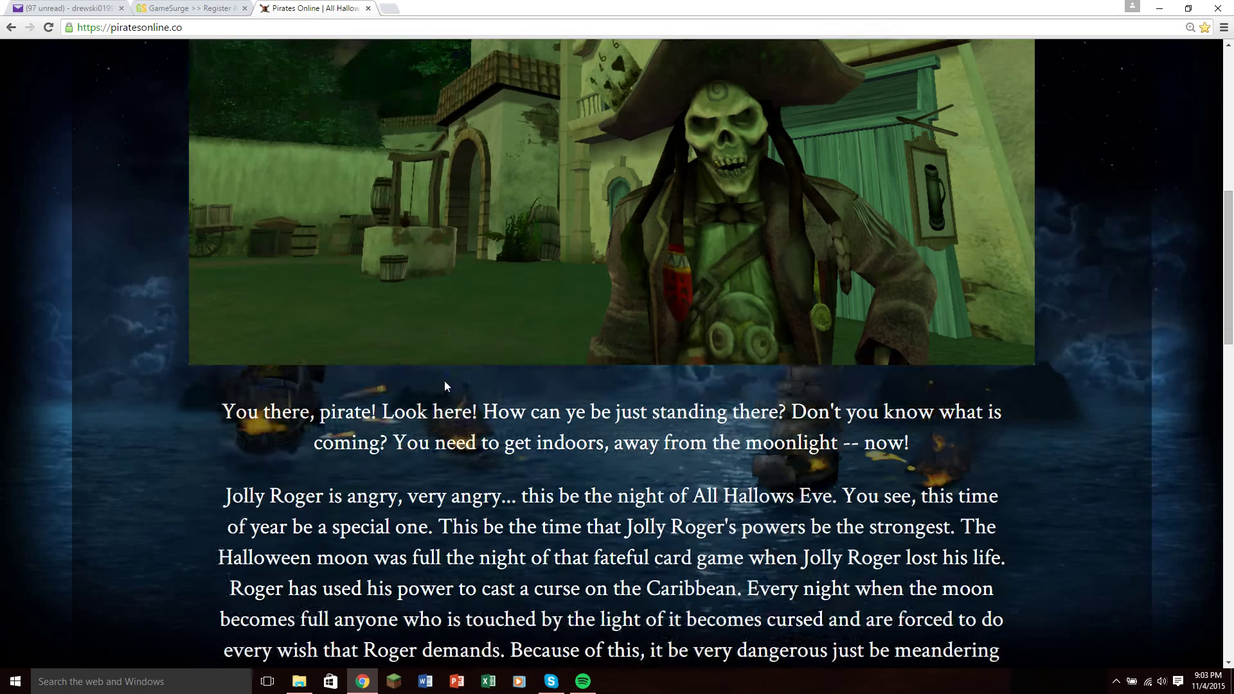
{"action": "scroll", "coordinate": [450, 386], "scroll_direction": "up", "scroll_amount": 10}
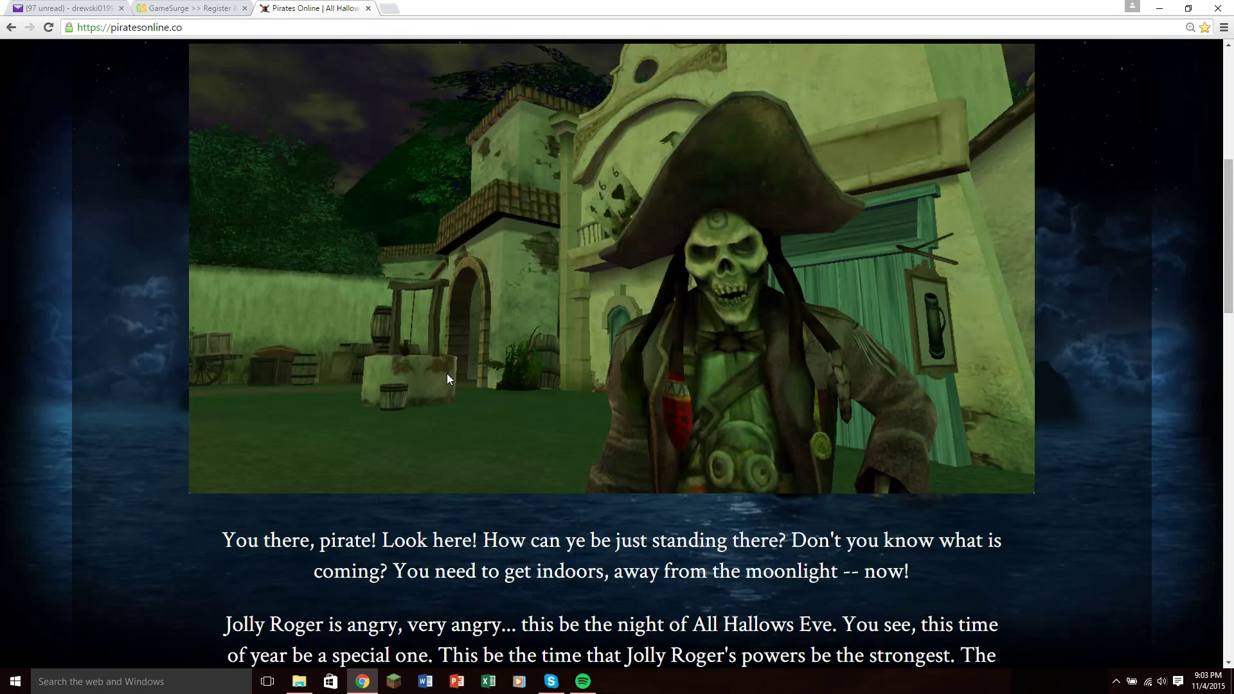
{"action": "scroll", "coordinate": [386, 318], "scroll_direction": "down", "scroll_amount": 2}
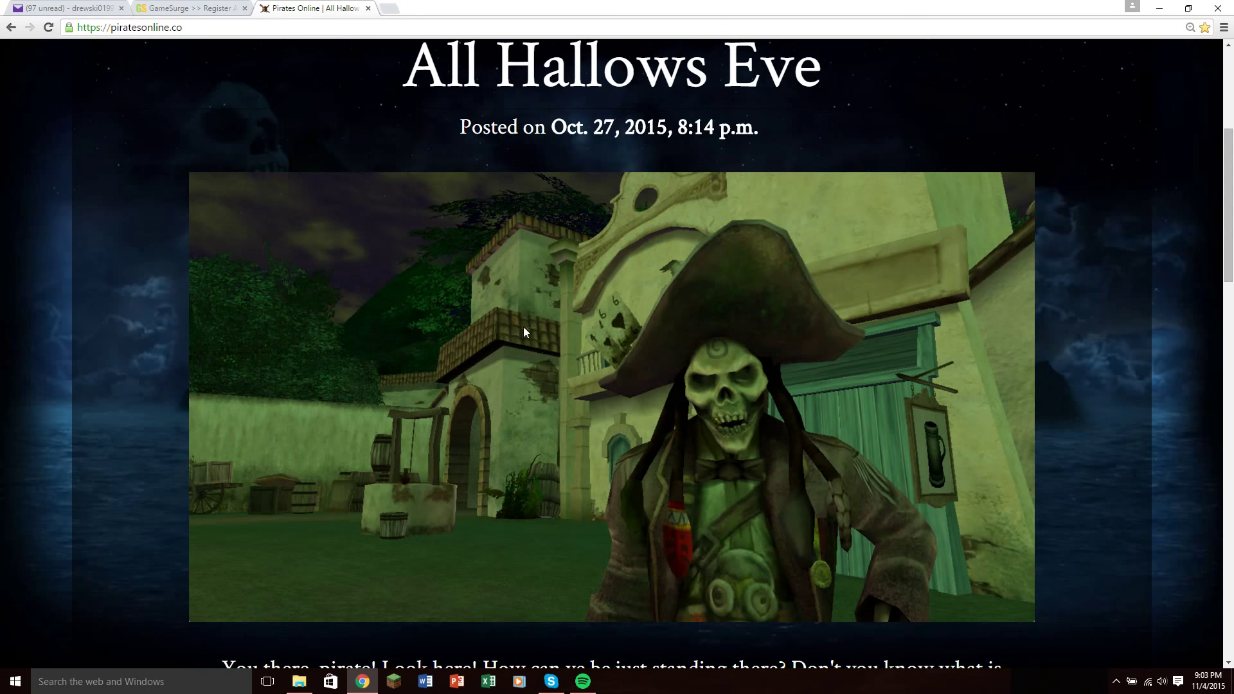
{"action": "scroll", "coordinate": [545, 293], "scroll_direction": "up", "scroll_amount": 1}
- Open the Community Chat page from the site's Community menu
{"action": "scroll", "coordinate": [545, 293], "scroll_direction": "up", "scroll_amount": 3}
{"action": "mouse_move", "coordinate": [489, 204]}
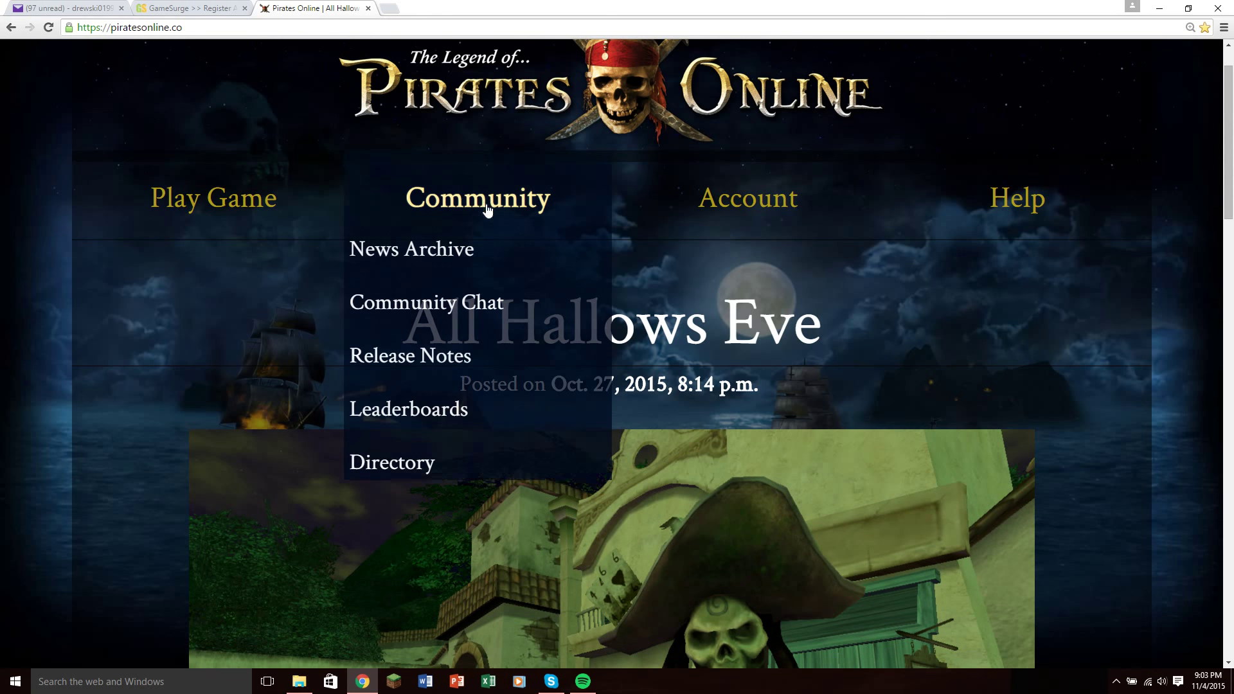
{"action": "left_click", "coordinate": [475, 303]}
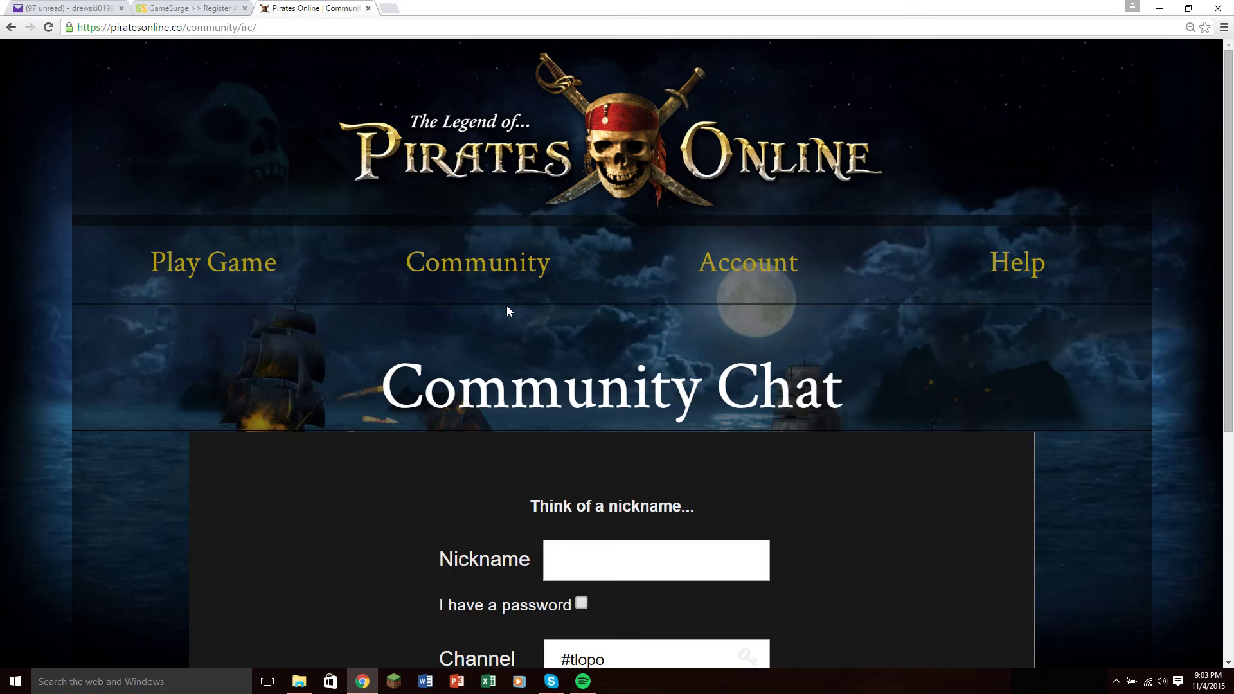
- Enter a chat nickname and connect to the #tlopo channel
{"action": "scroll", "coordinate": [507, 306], "scroll_direction": "down", "scroll_amount": 4}
{"action": "left_click", "coordinate": [598, 319]}
{"action": "scroll", "coordinate": [901, 285], "scroll_direction": "down", "scroll_amount": 2}
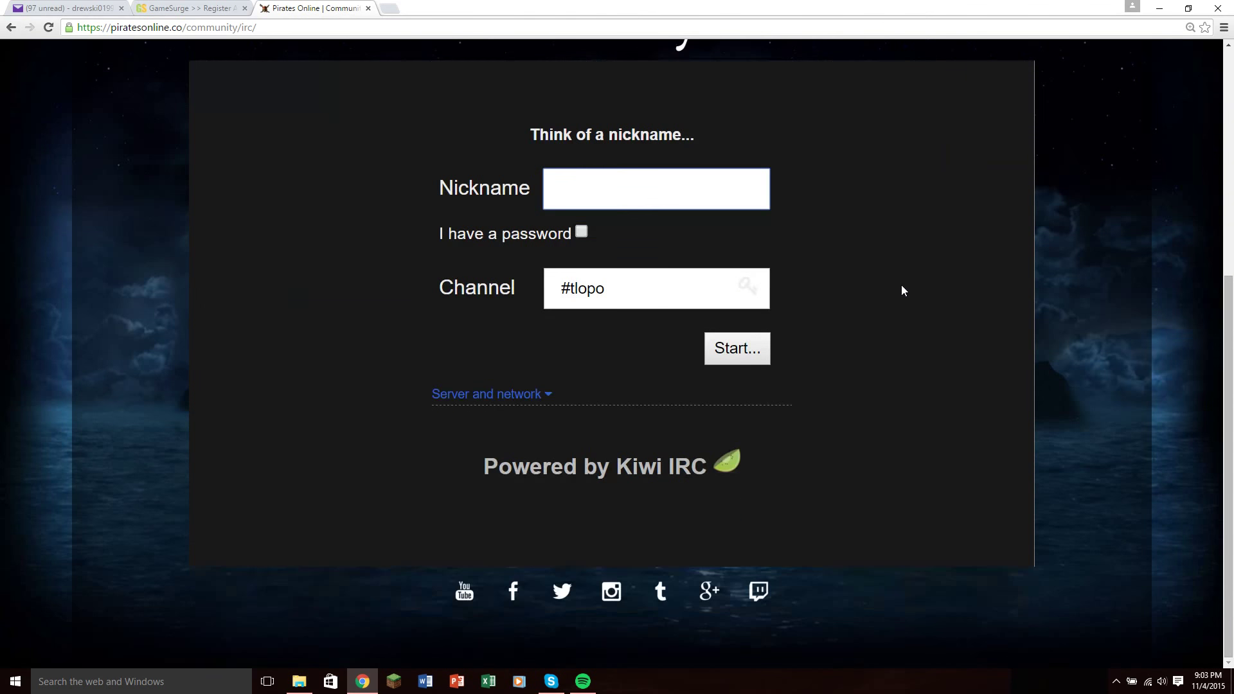
{"action": "scroll", "coordinate": [901, 284], "scroll_direction": "up", "scroll_amount": 1}
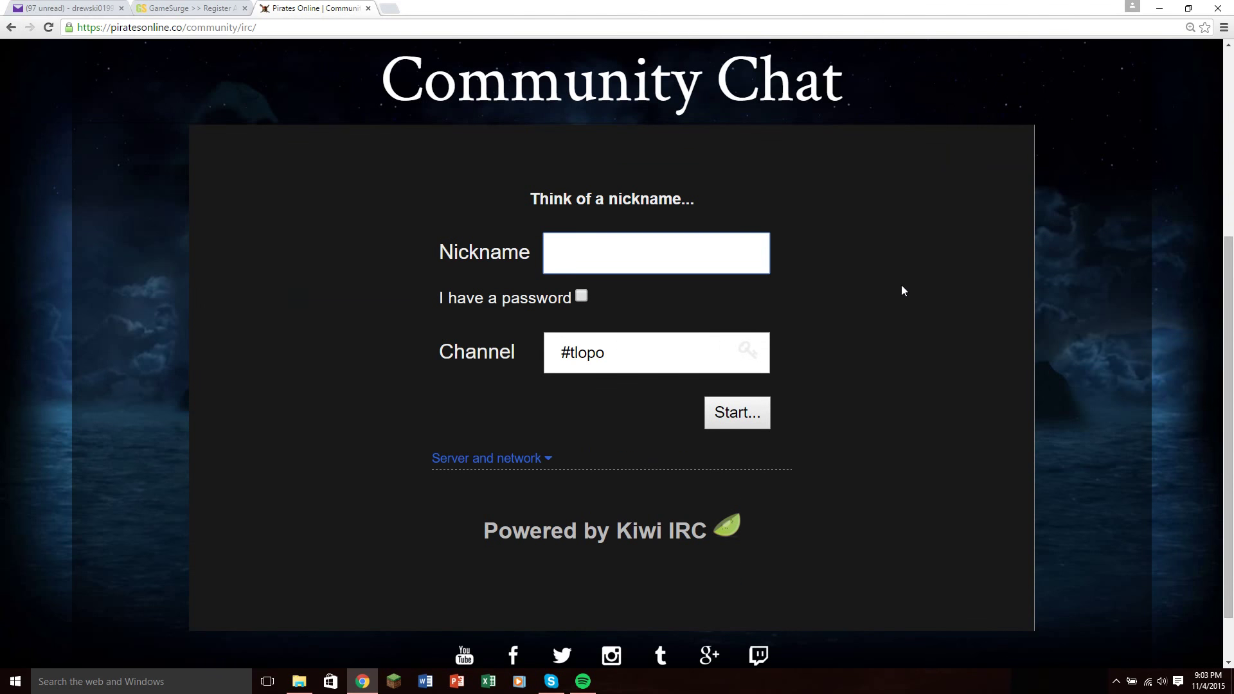
{"action": "type", "text": "drewski"}
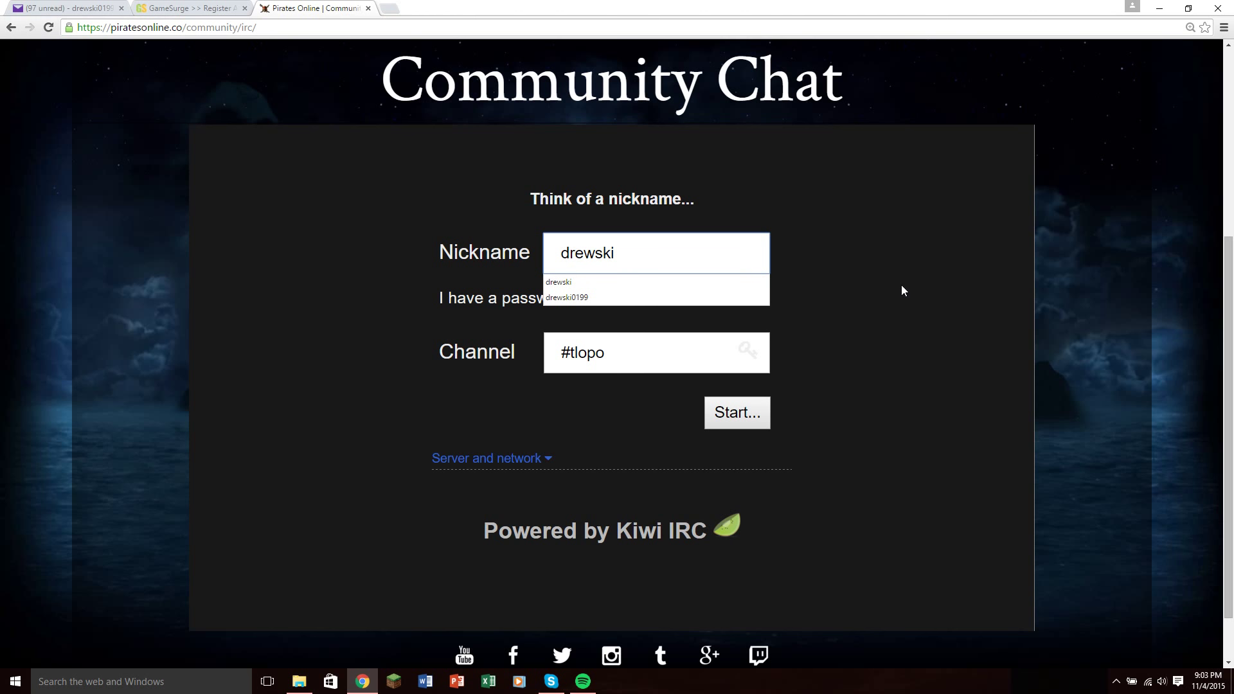
{"action": "key", "text": "Return"}
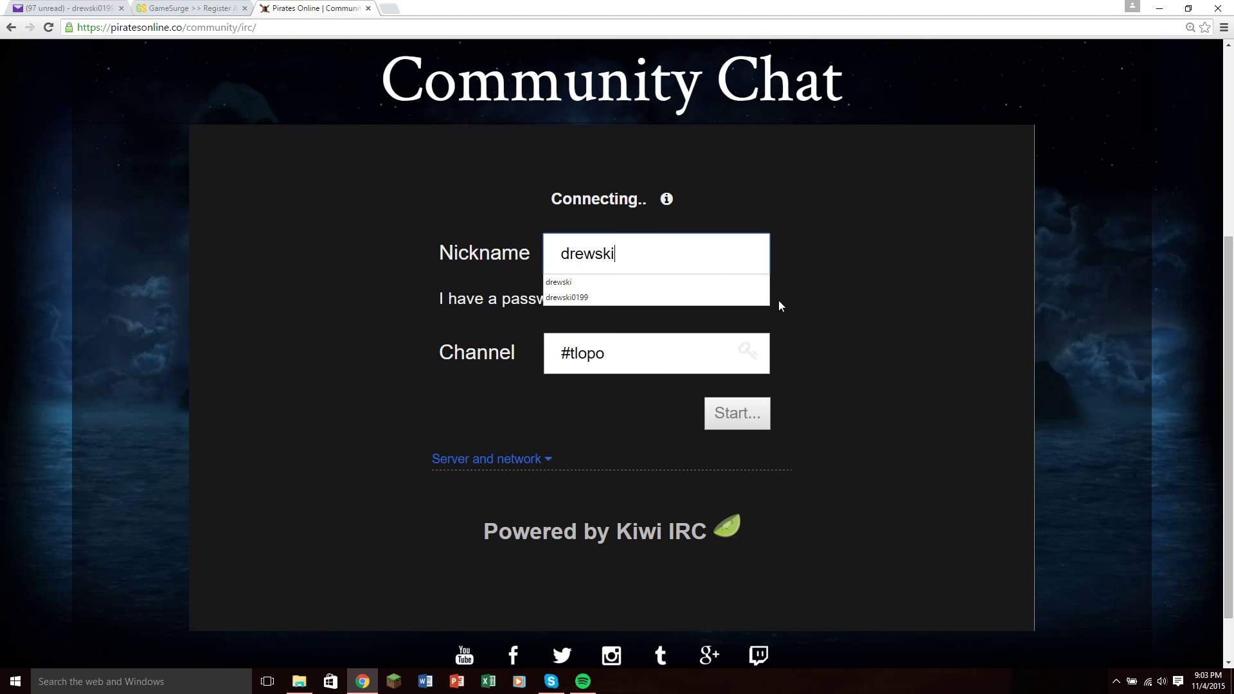
- Read ArrrServ's messages and select the gamesurge.net/createaccount address
{"action": "scroll", "coordinate": [685, 366], "scroll_direction": "down", "scroll_amount": 1}
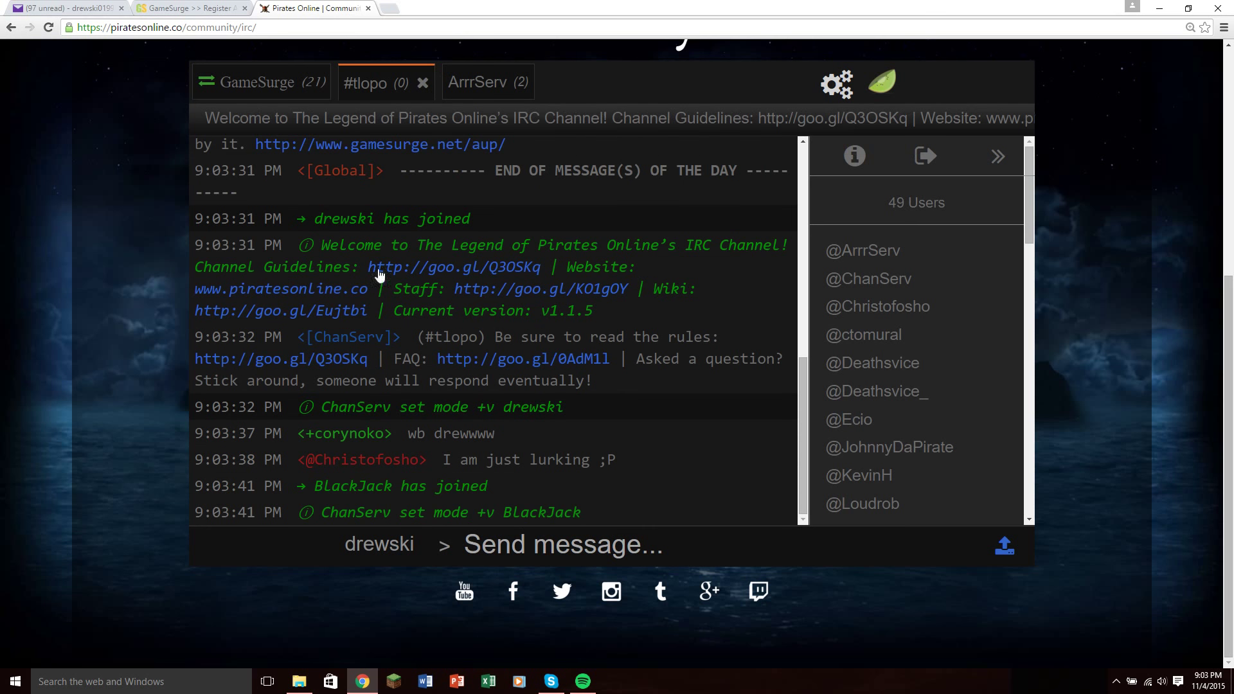
{"action": "left_click", "coordinate": [478, 82]}
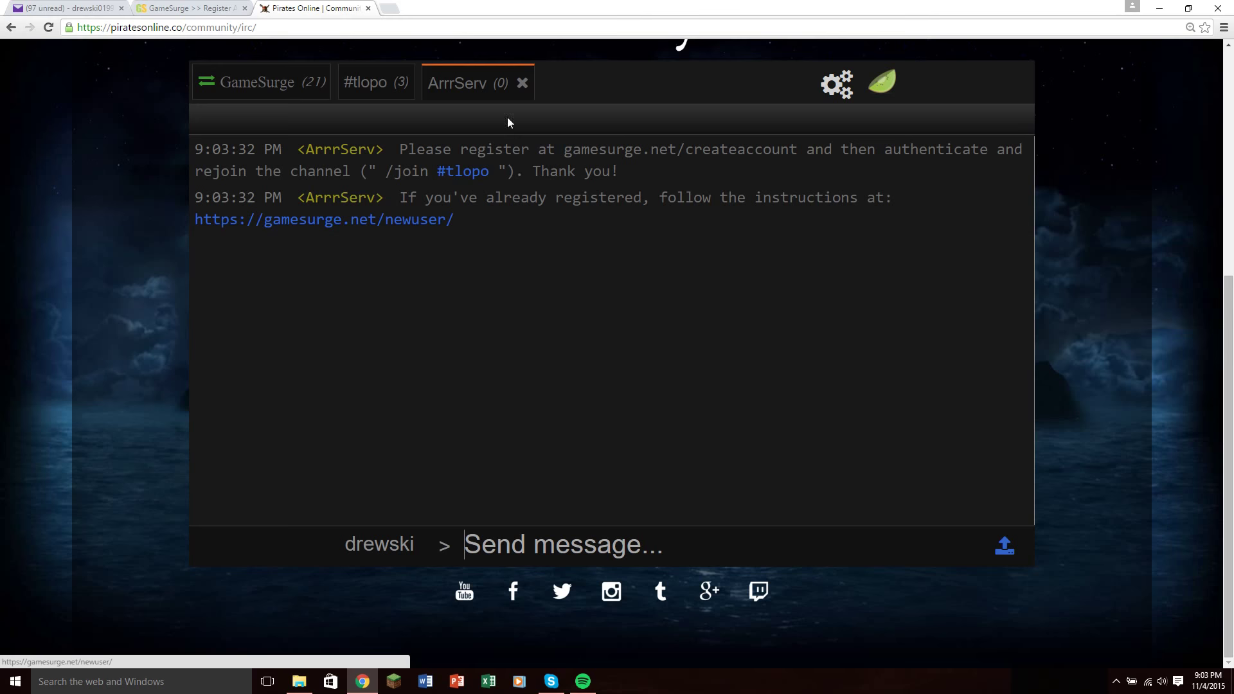
{"action": "left_click_drag", "start_coordinate": [565, 150], "coordinate": [798, 151]}
- Fill in the GameSurge account name, e-mail, confirmation and captcha word, then create the account
{"action": "left_click", "coordinate": [186, 8]}
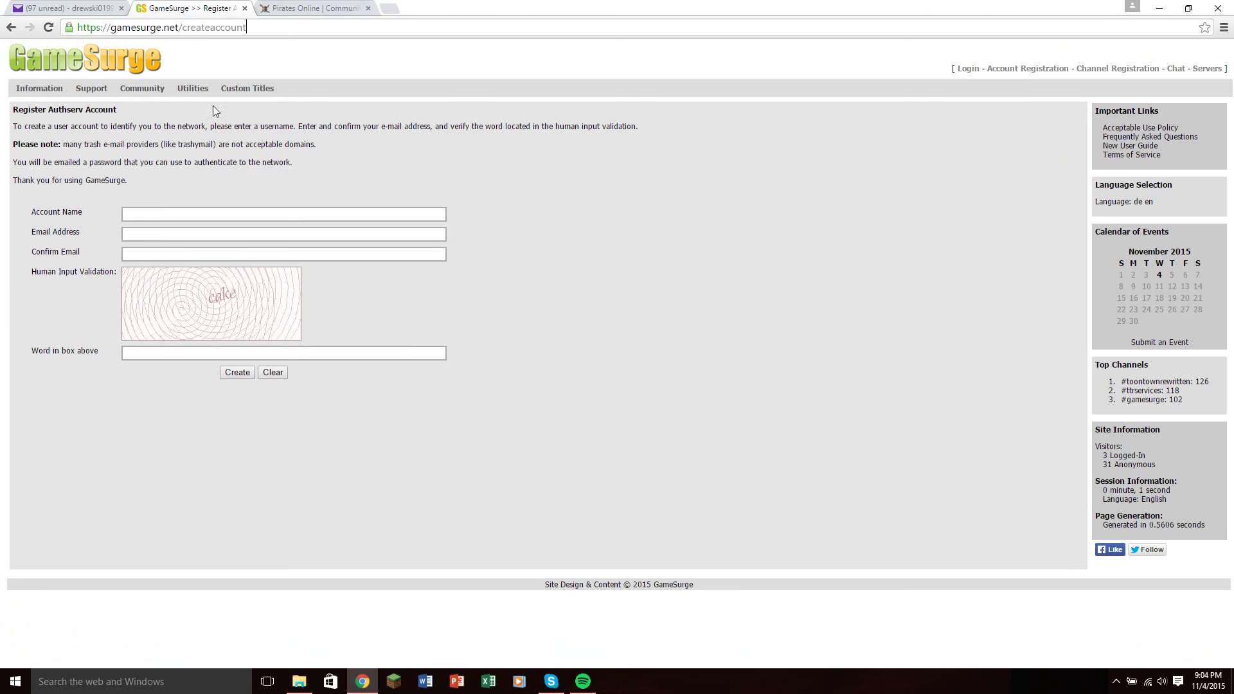
{"action": "left_click", "coordinate": [203, 221]}
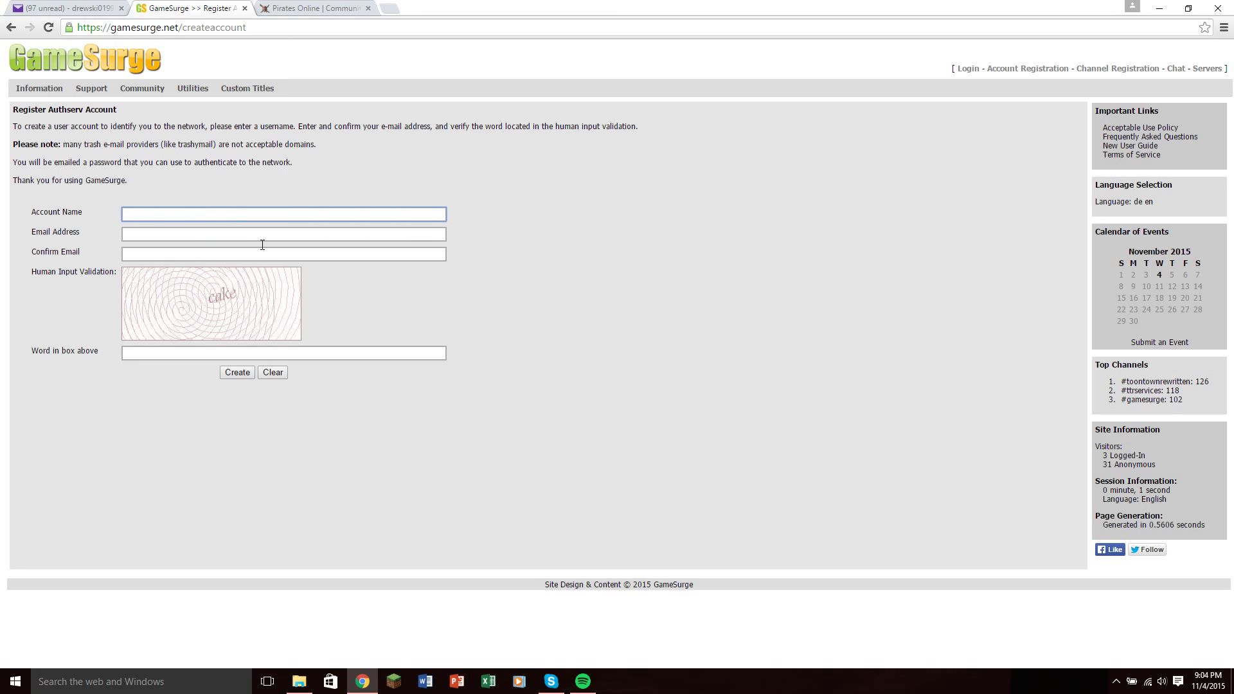
{"action": "type", "text": "drewski0199"}
{"action": "key", "text": "Tab"}
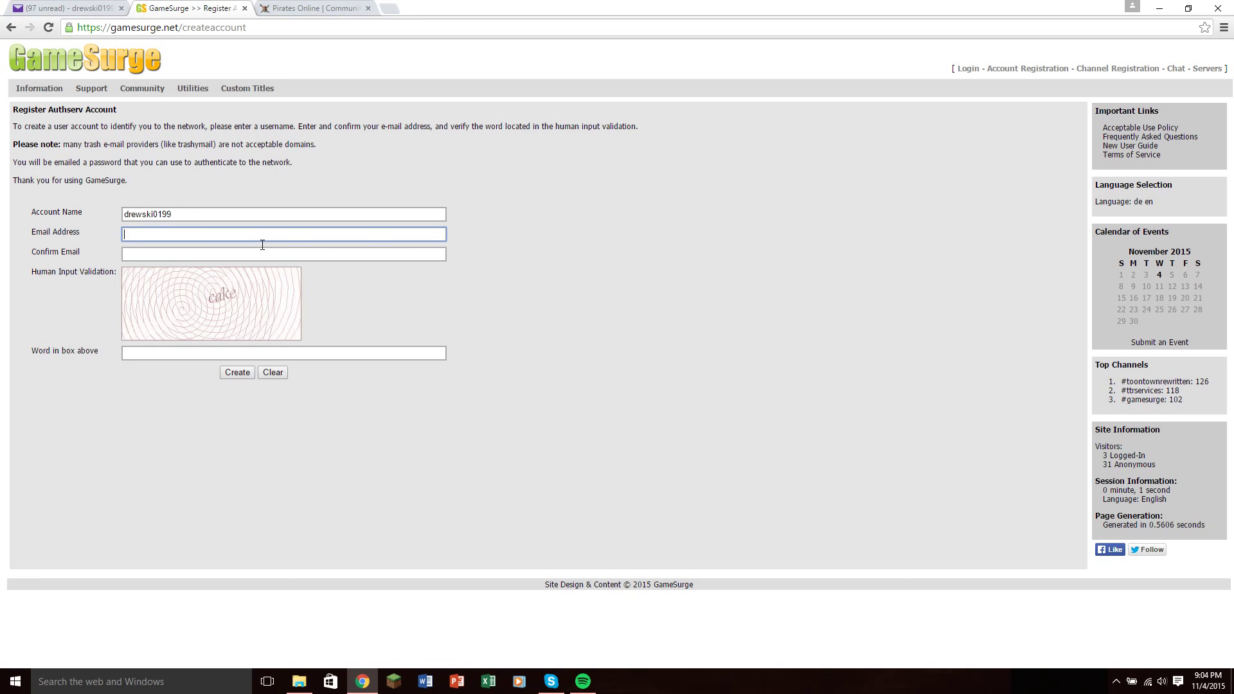
{"action": "key", "text": "Tab"}
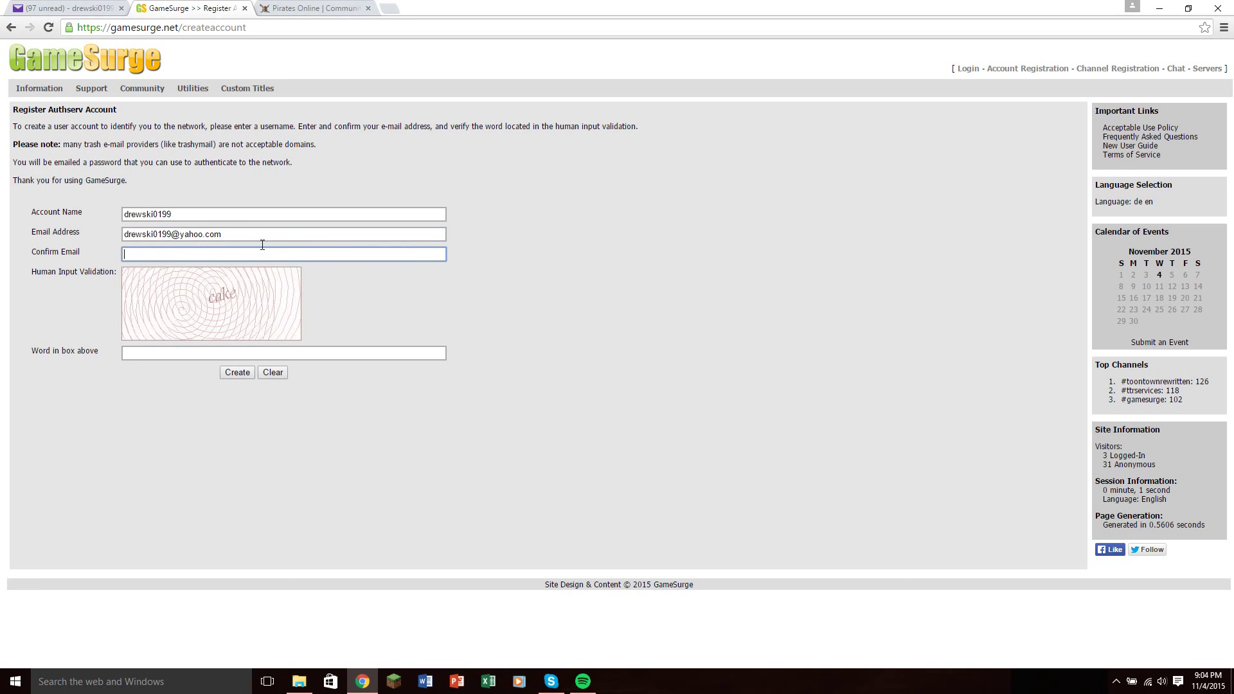
{"action": "left_click", "coordinate": [164, 363]}
{"action": "type", "text": "cake"}
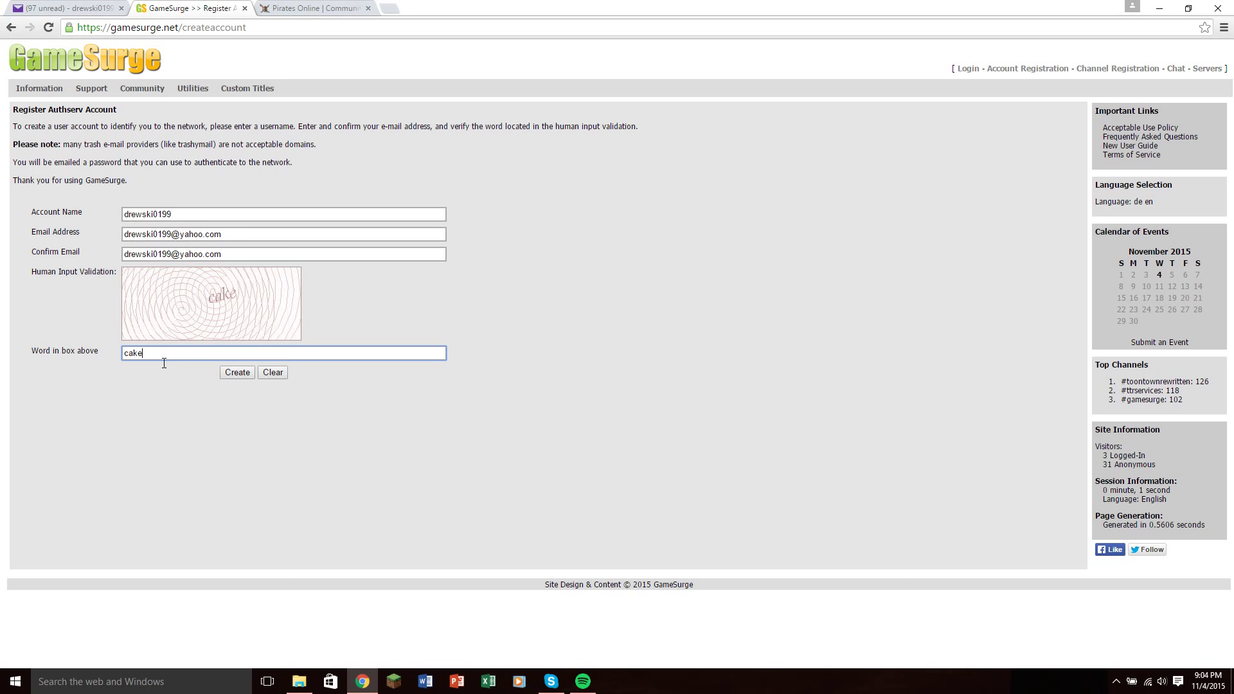
{"action": "left_click", "coordinate": [233, 374]}
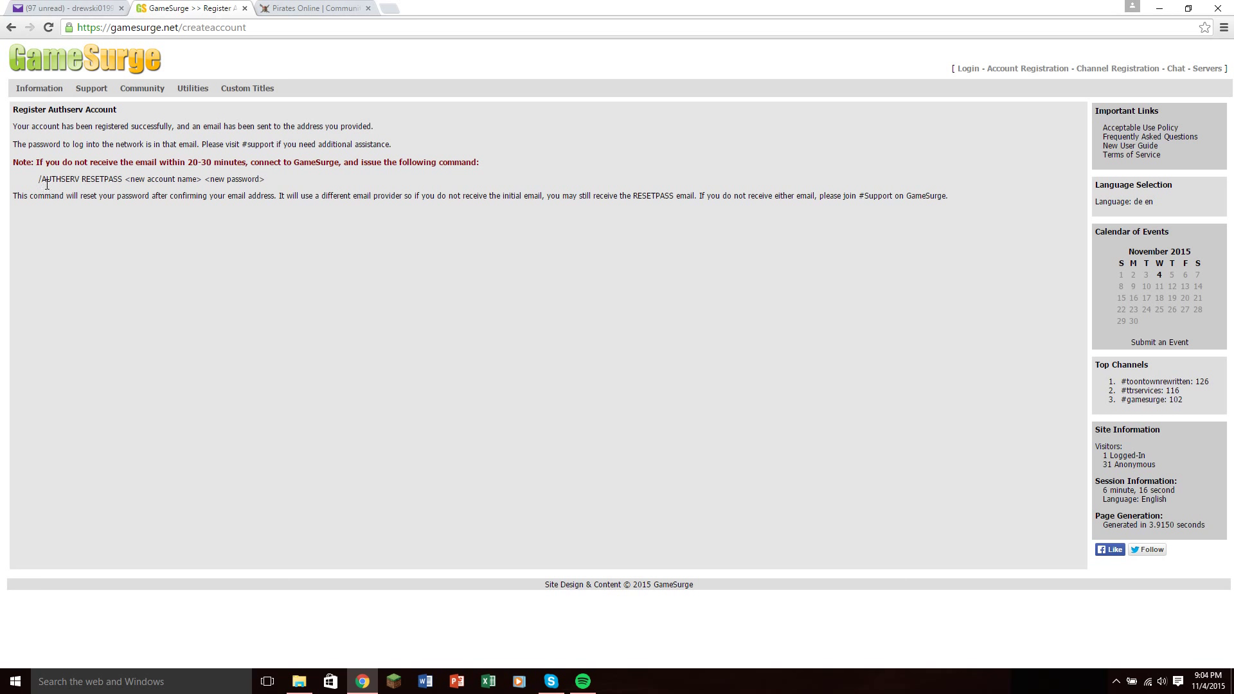
- Select the /AUTHSERV RESETPASS command line, then go to the Yahoo Mail inbox
{"action": "left_click_drag", "start_coordinate": [39, 182], "coordinate": [273, 185]}
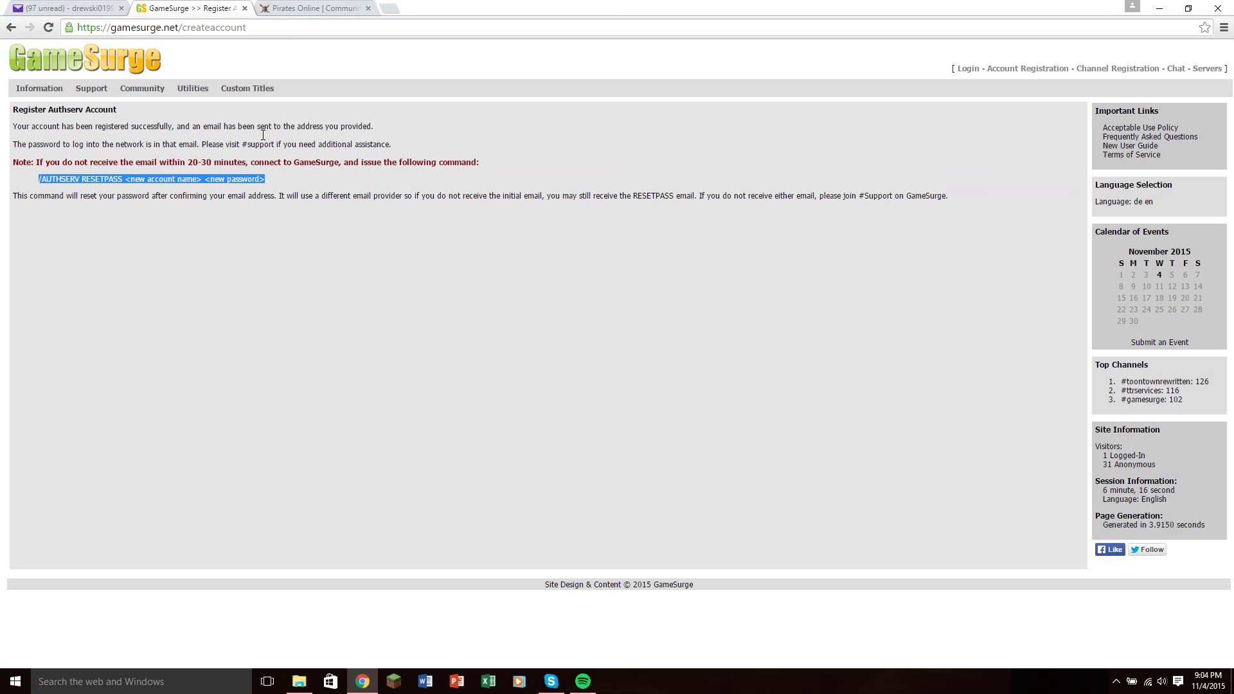
{"action": "left_click", "coordinate": [297, 9]}
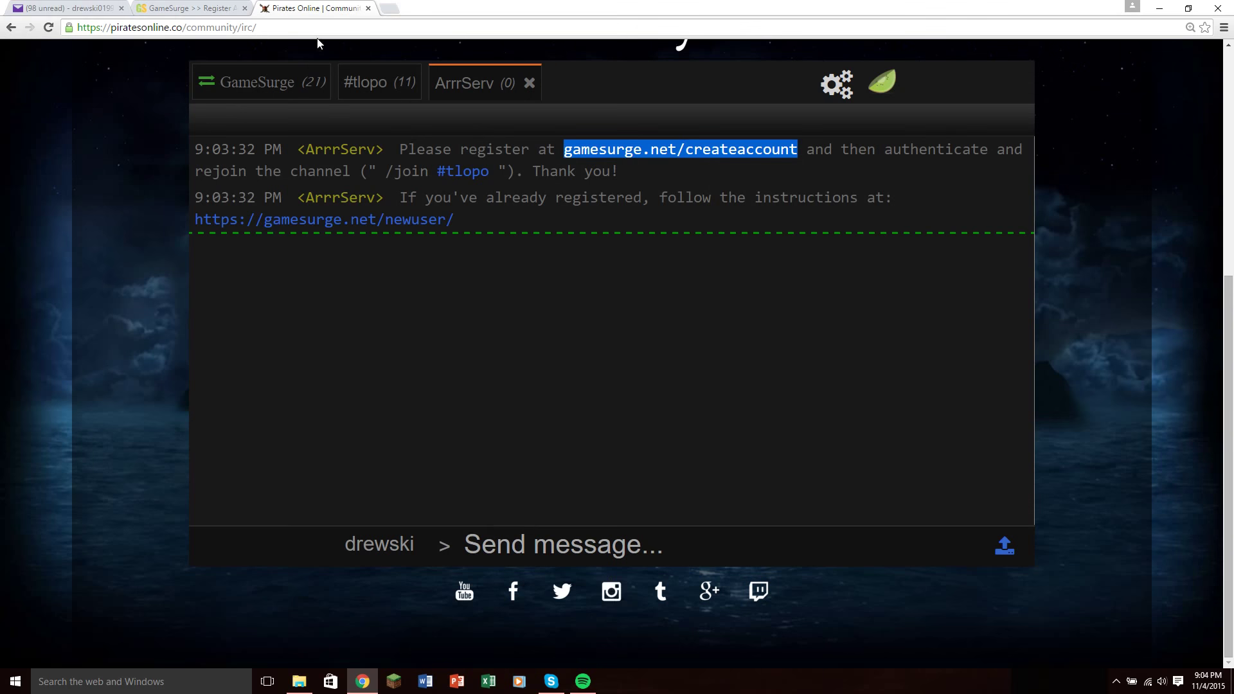
{"action": "key", "text": "ctrl+shift+Tab"}
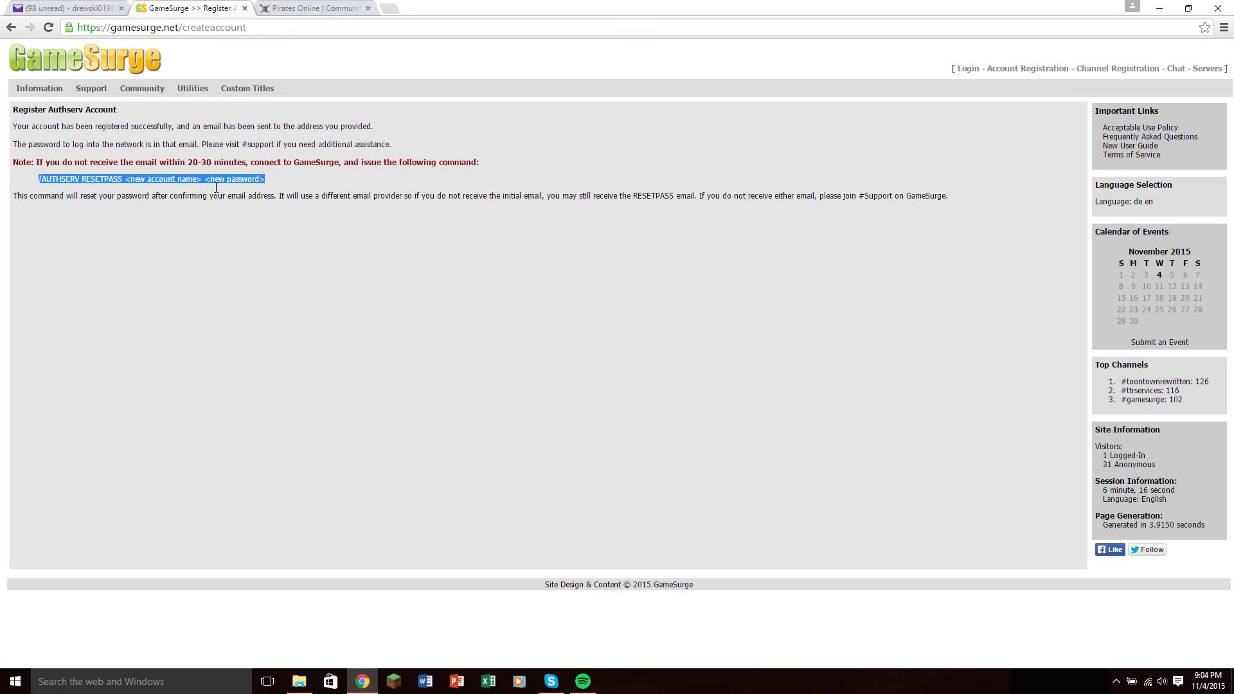
{"action": "key", "text": "ctrl+shift+Tab"}
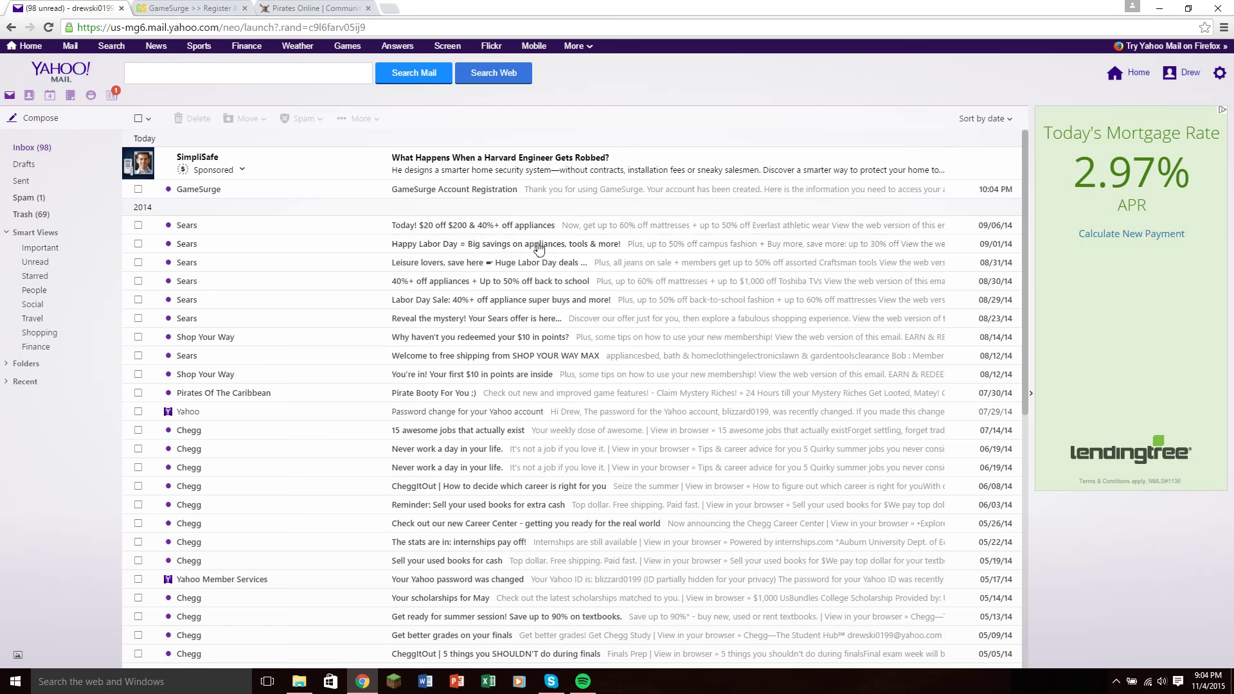
- Open the GameSurge Account Registration e-mail and select the account password
{"action": "left_click", "coordinate": [496, 200]}
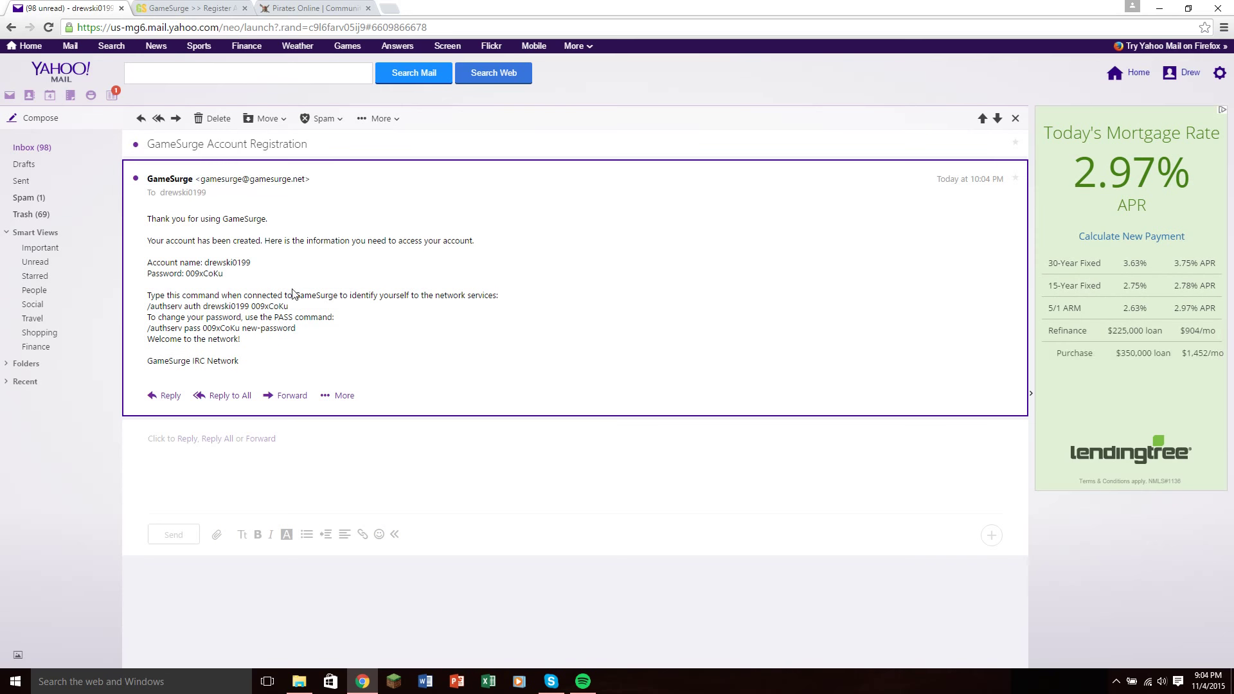
{"action": "left_click_drag", "start_coordinate": [221, 275], "coordinate": [186, 274]}
{"action": "key", "text": "ctrl+c"}
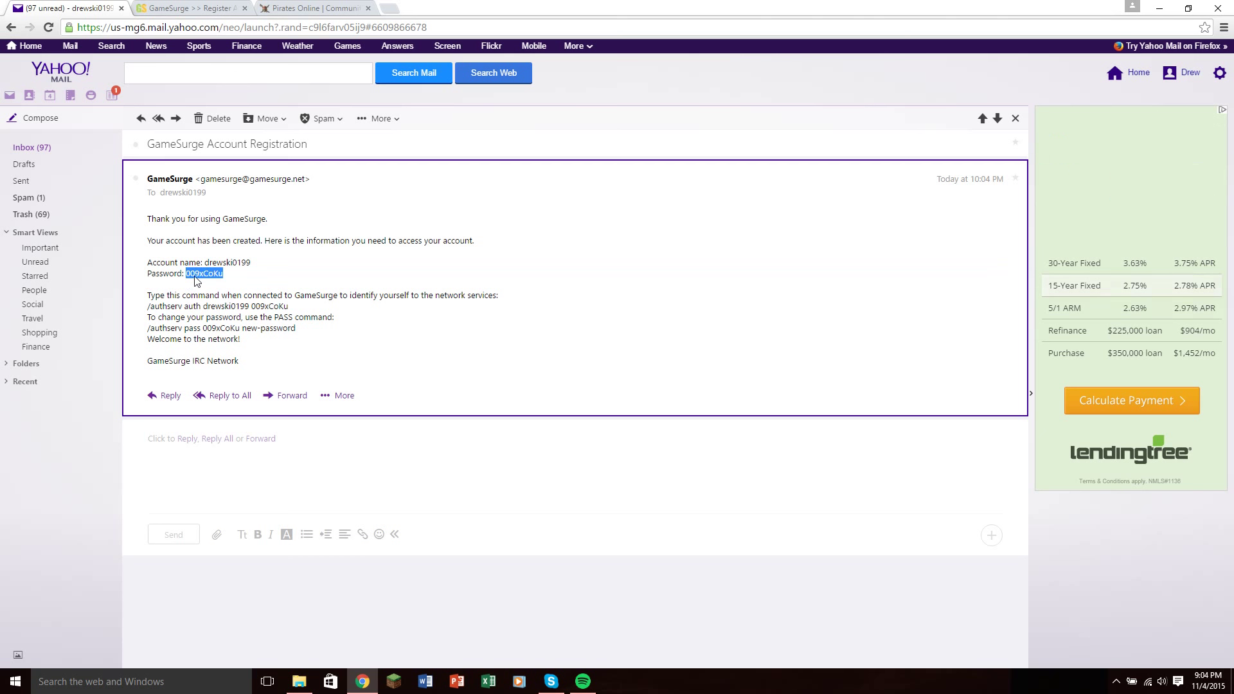
- Begin typing '/authserv resetpass' in the chat, checking the syntax on the GameSurge page
{"action": "left_click", "coordinate": [302, 8]}
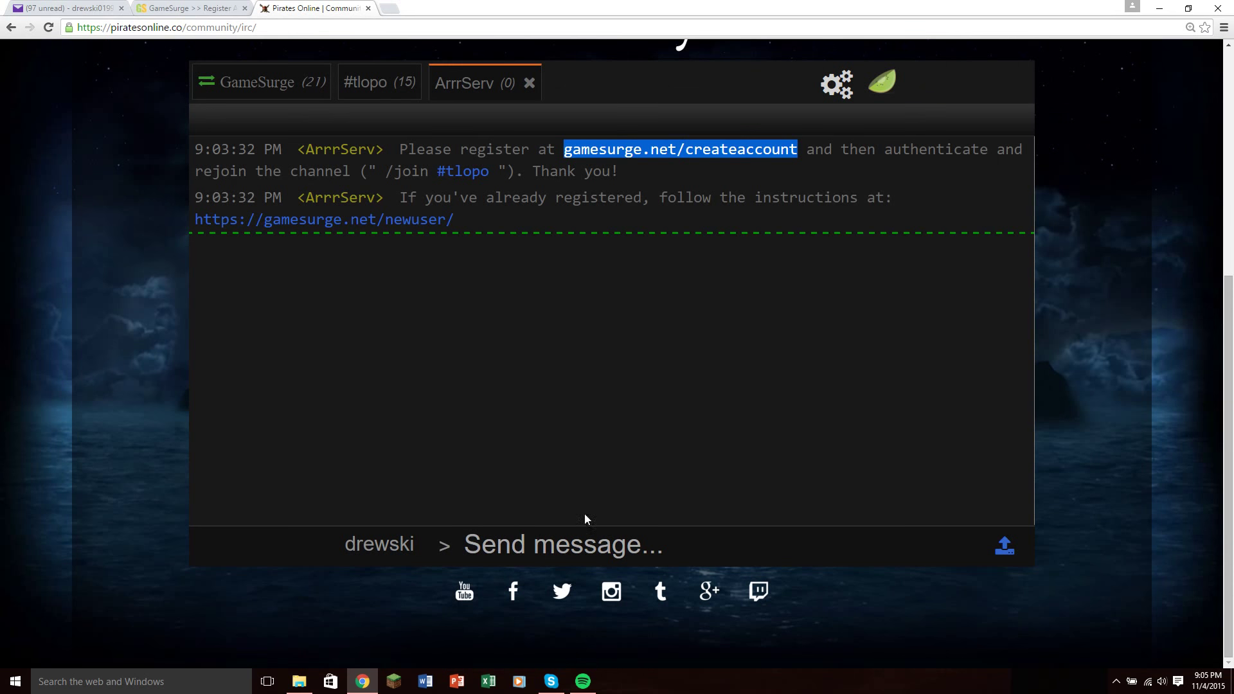
{"action": "left_click", "coordinate": [187, 8]}
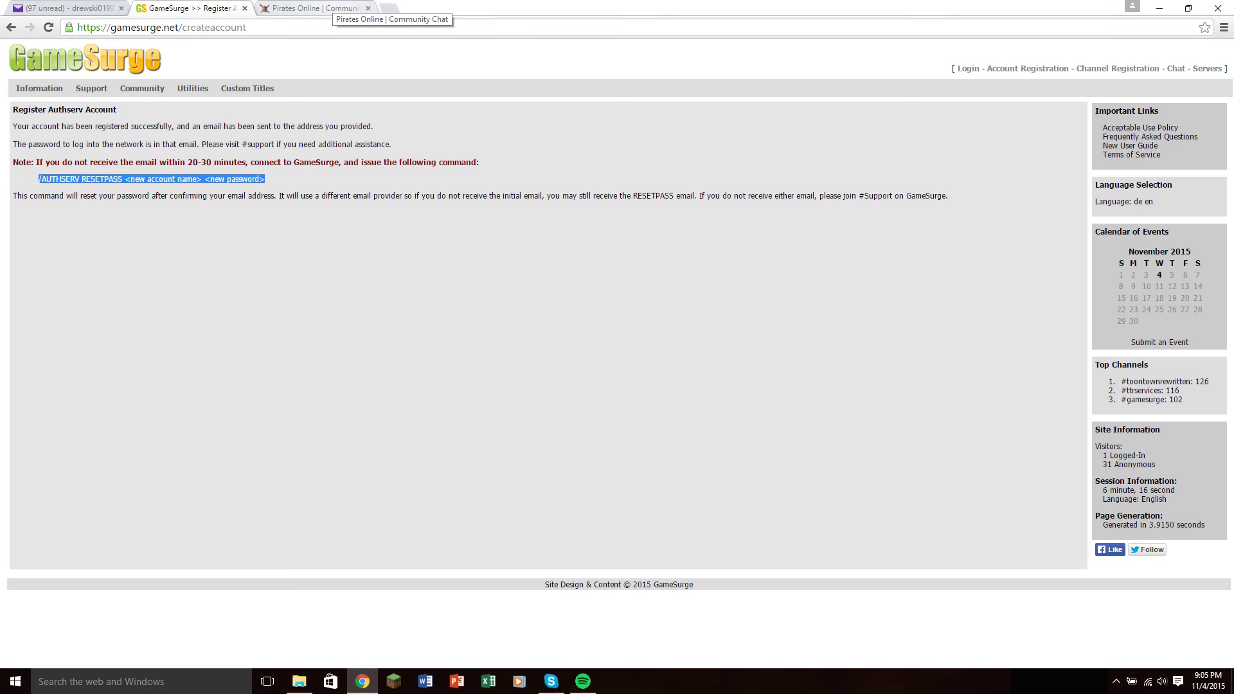
{"action": "left_click", "coordinate": [312, 8]}
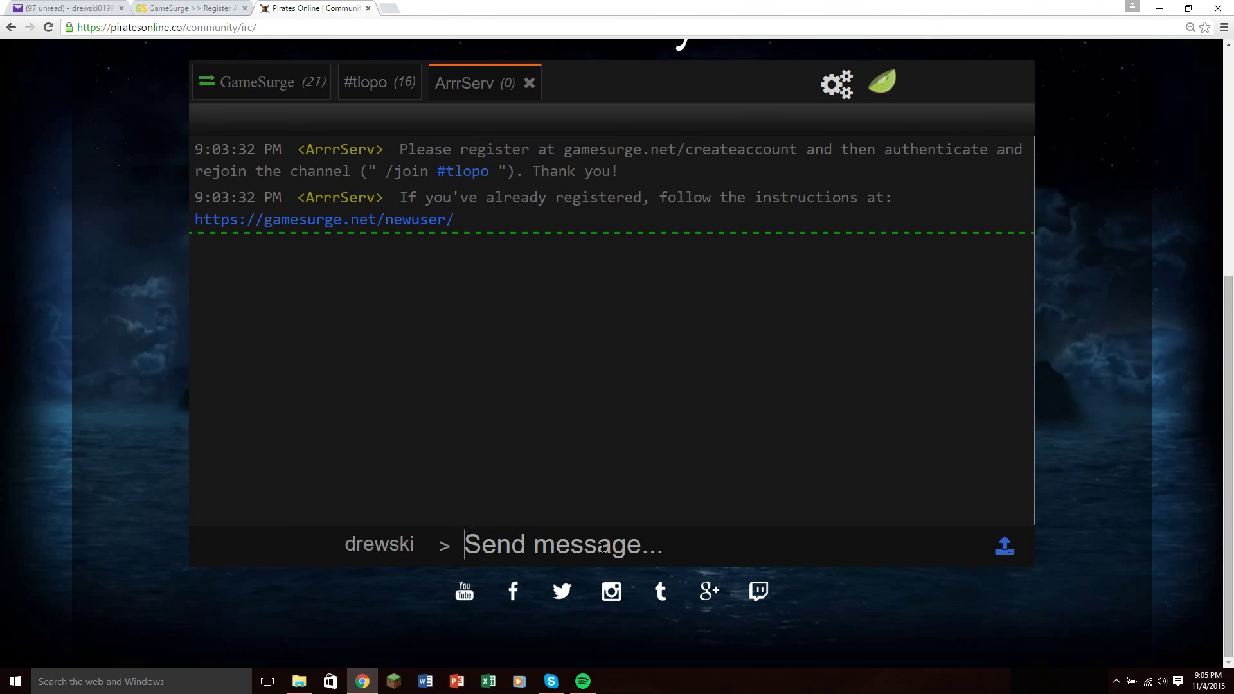
{"action": "type", "text": "/auth"}
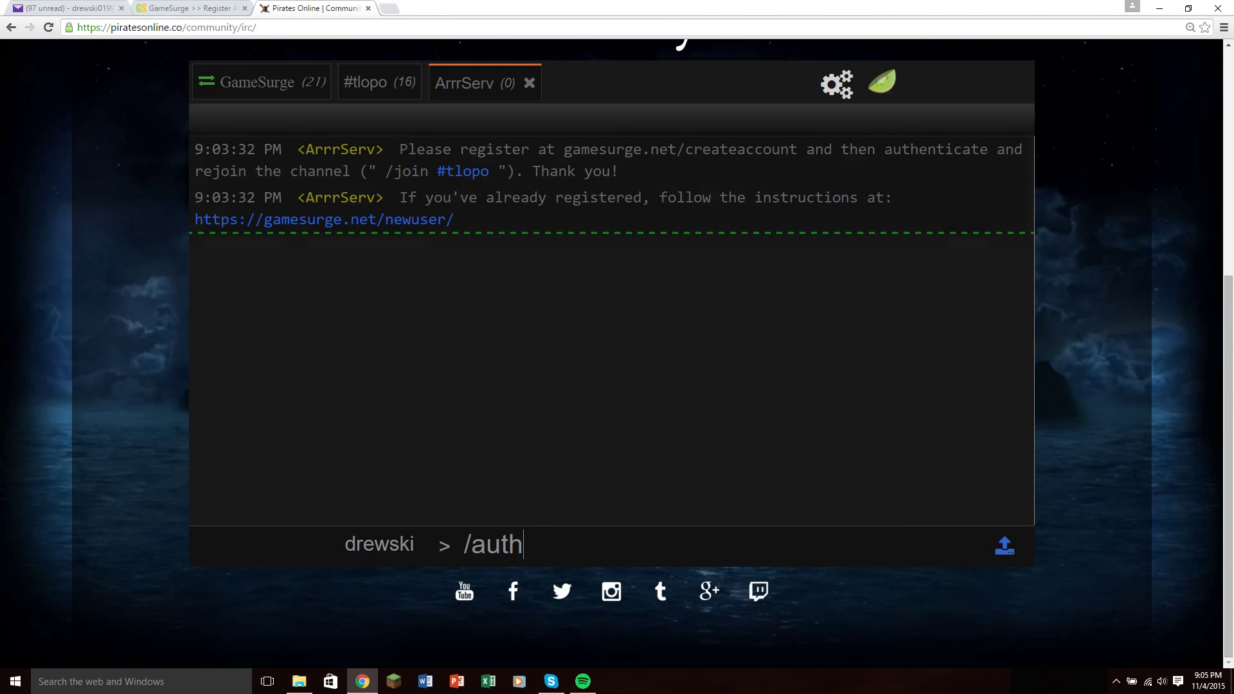
{"action": "left_click", "coordinate": [174, 9]}
{"action": "key", "text": "ctrl+Tab"}
{"action": "type", "text": "serv resetpass"}
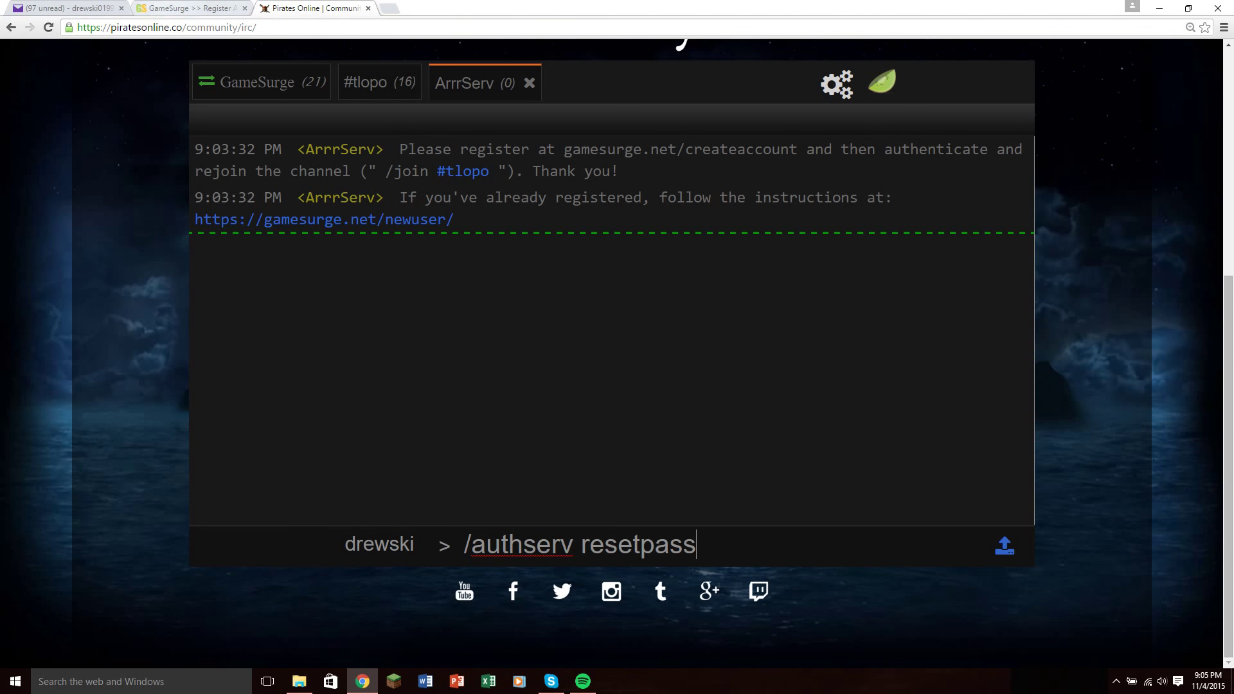
- Add the account name and pasted password, then send the resetpass request to AuthServ
{"action": "key", "text": "ctrl+shift+Tab"}
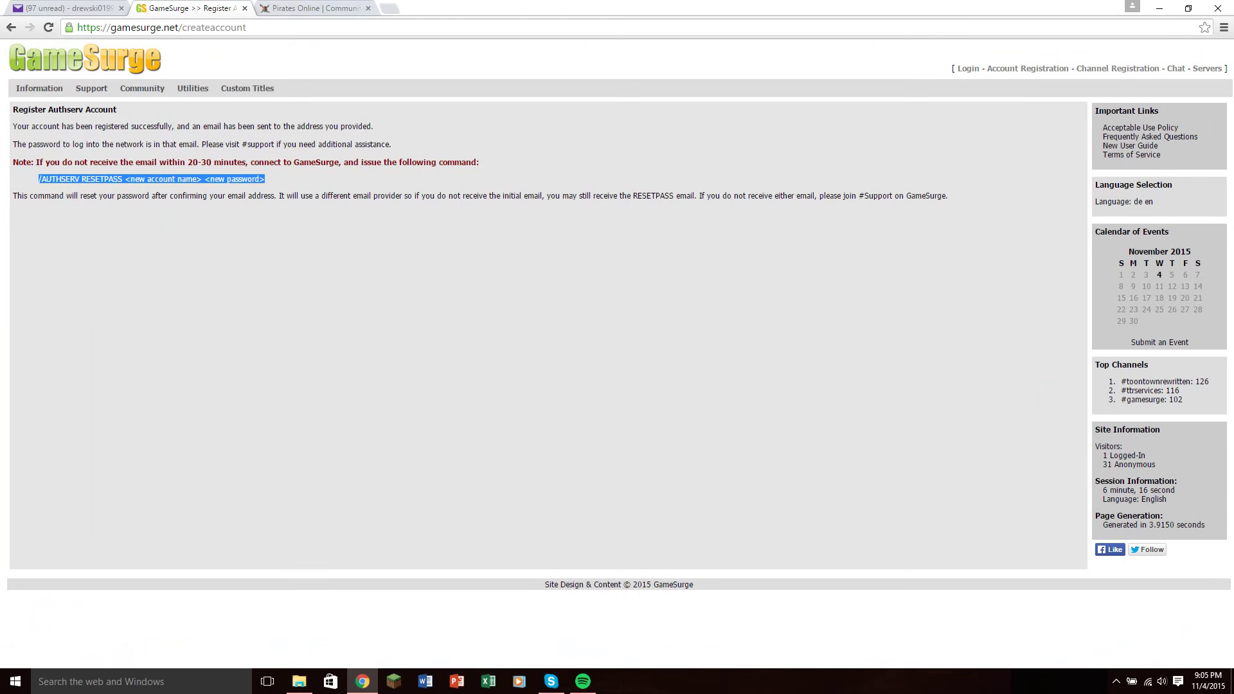
{"action": "key", "text": "ctrl+Tab"}
{"action": "type", "text": "drewski0199"}
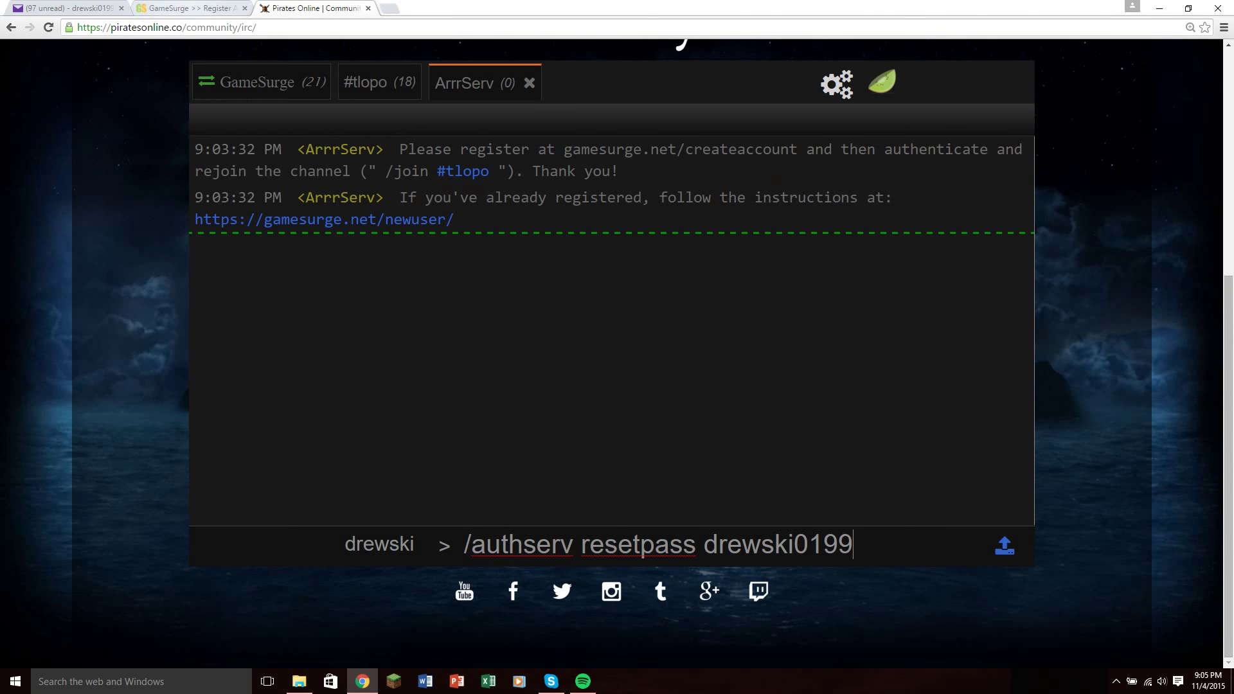
{"action": "left_click", "coordinate": [186, 8]}
{"action": "left_click", "coordinate": [325, 8]}
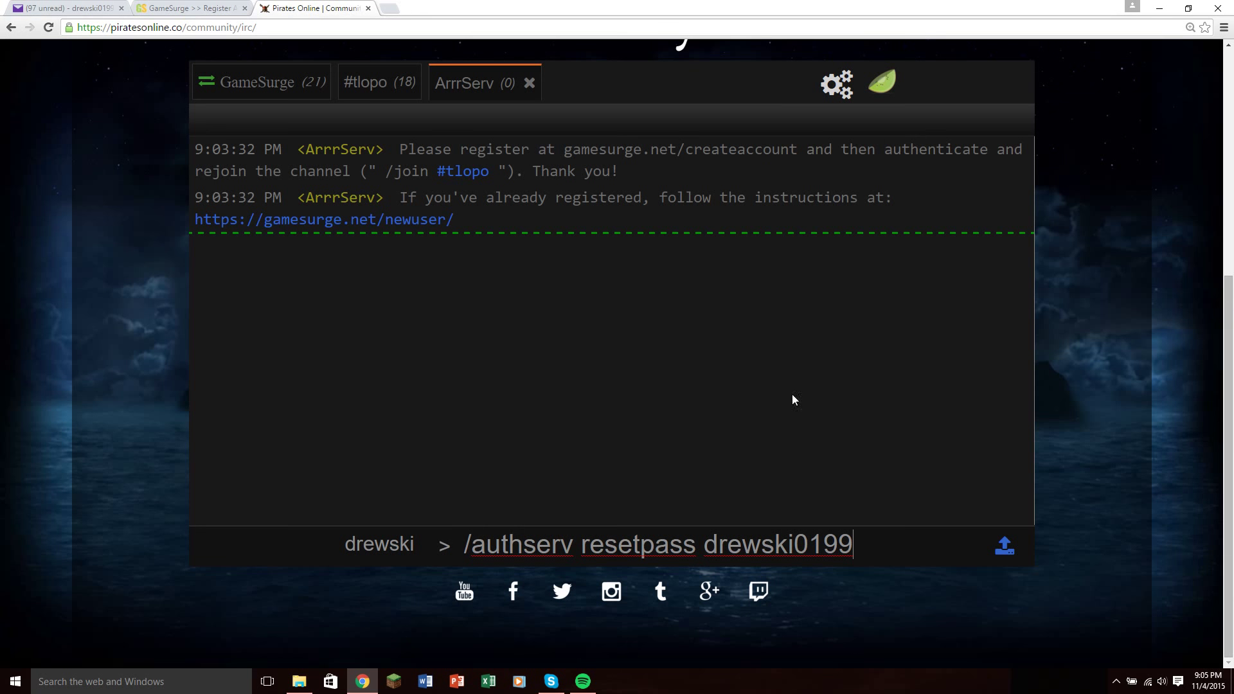
{"action": "key", "text": "ctrl+v"}
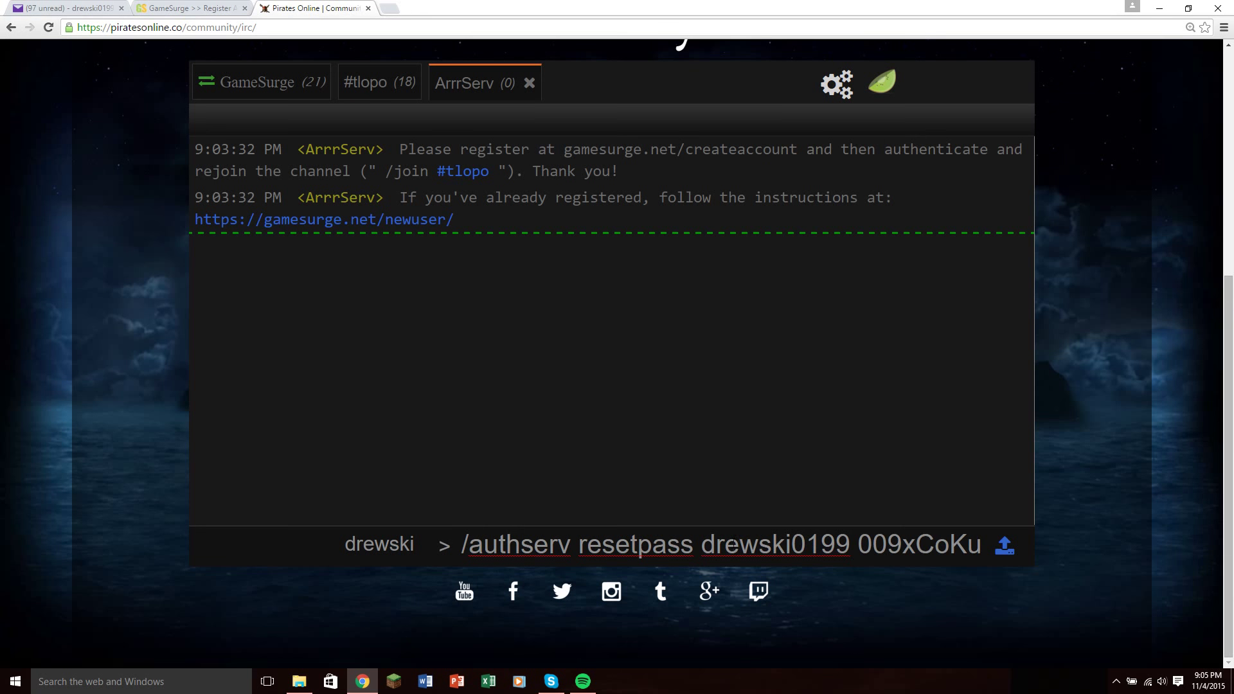
{"action": "key", "text": "Return"}
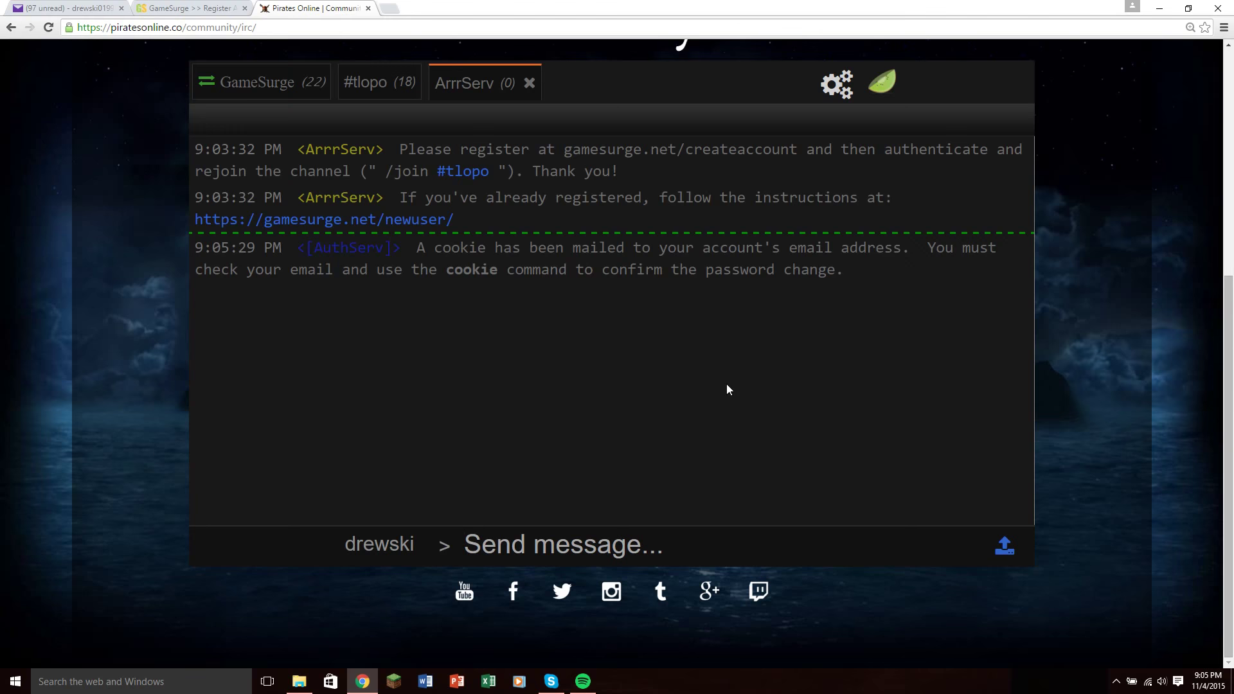
- Open the password change verification e-mail and select its /AUTHSERV COOKIE command
{"action": "left_click", "coordinate": [65, 8]}
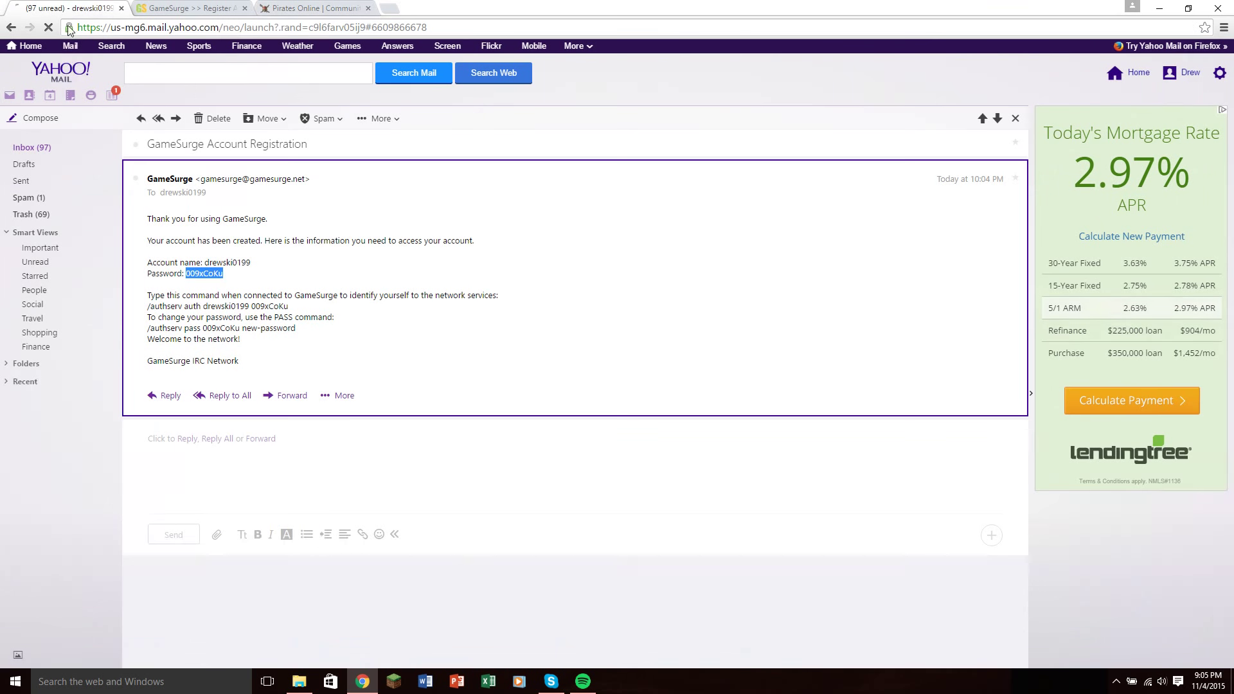
{"action": "left_click", "coordinate": [59, 154]}
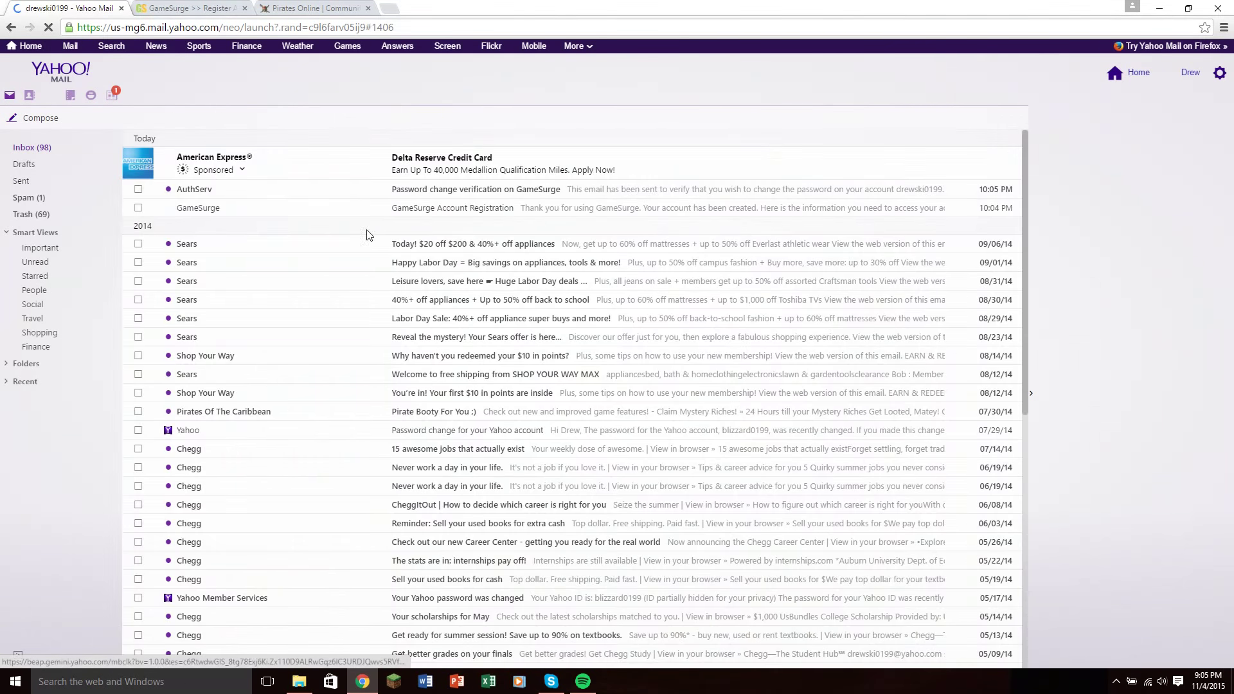
{"action": "left_click", "coordinate": [515, 196]}
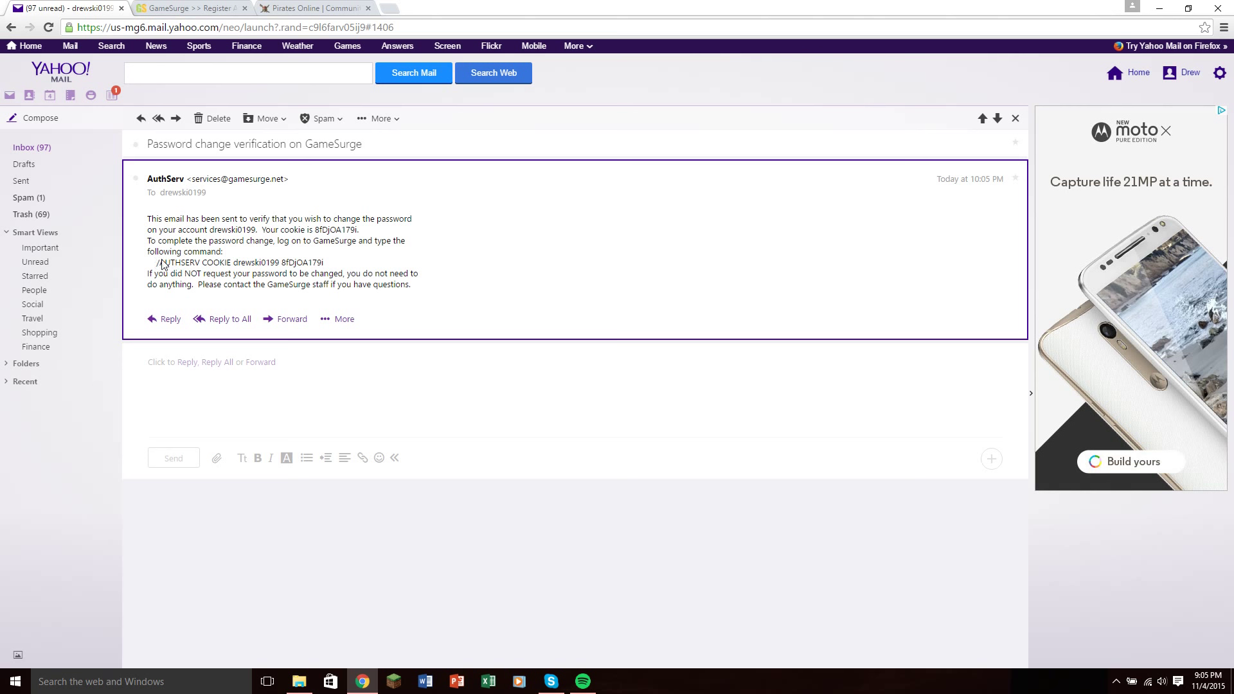
{"action": "left_click_drag", "start_coordinate": [156, 264], "coordinate": [331, 269]}
{"action": "key", "text": "ctrl+c"}
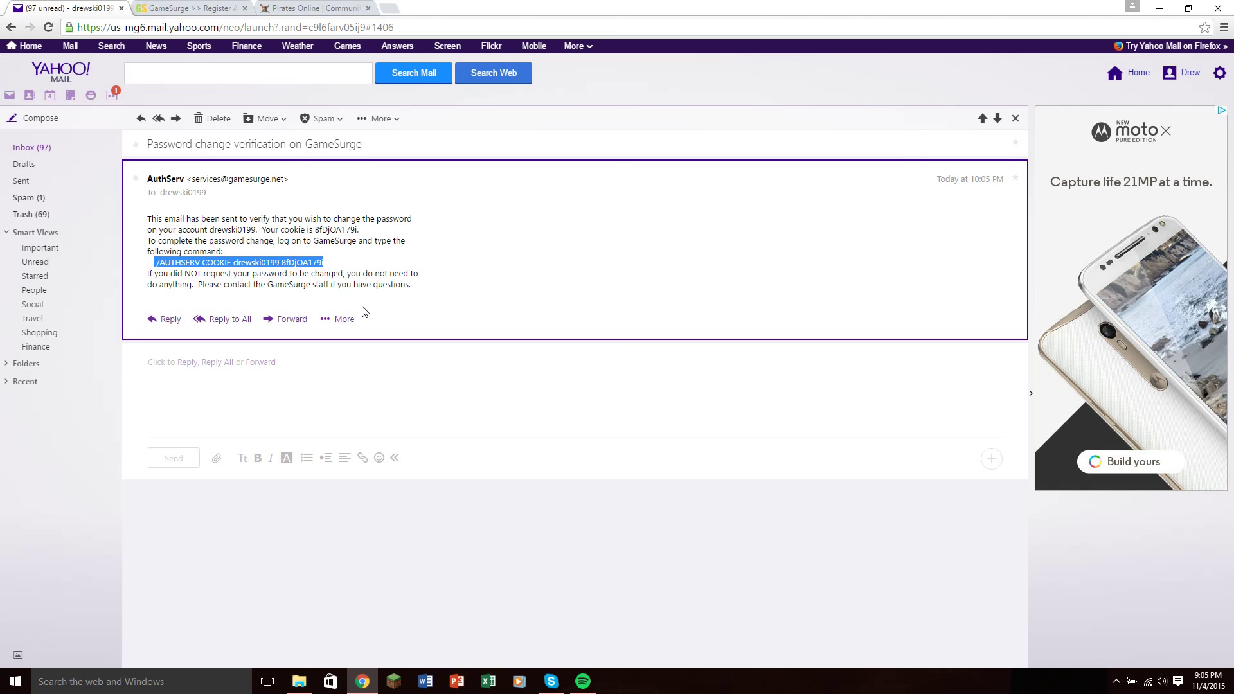
{"action": "left_click", "coordinate": [315, 9]}
- Paste and send the AUTHSERV COOKIE command, then type '/join #tlopo'
{"action": "key", "text": "ctrl+v"}
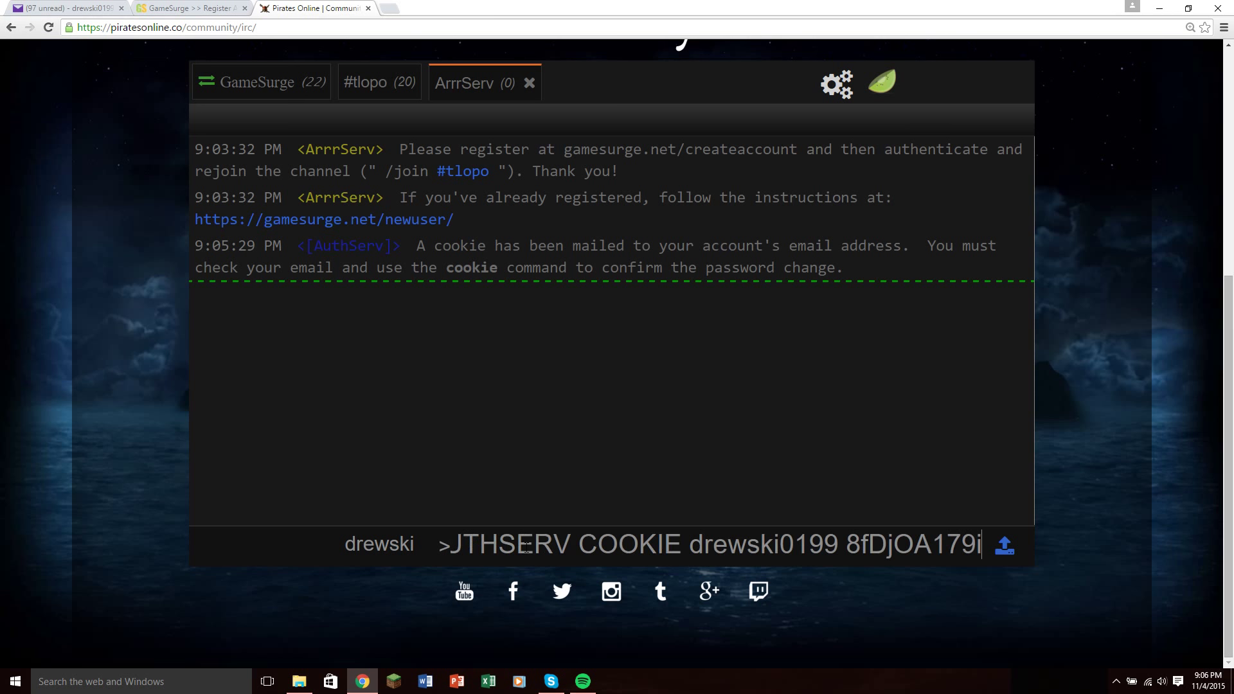
{"action": "key", "text": "Return"}
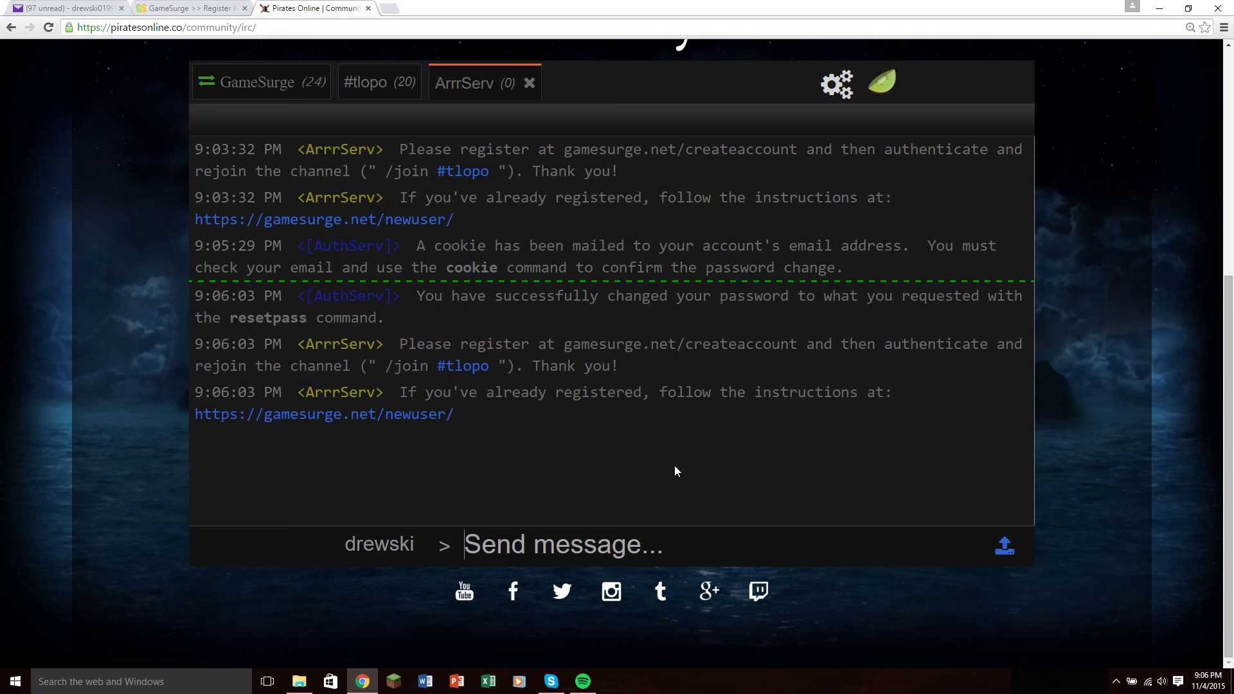
{"action": "type", "text": "/"}
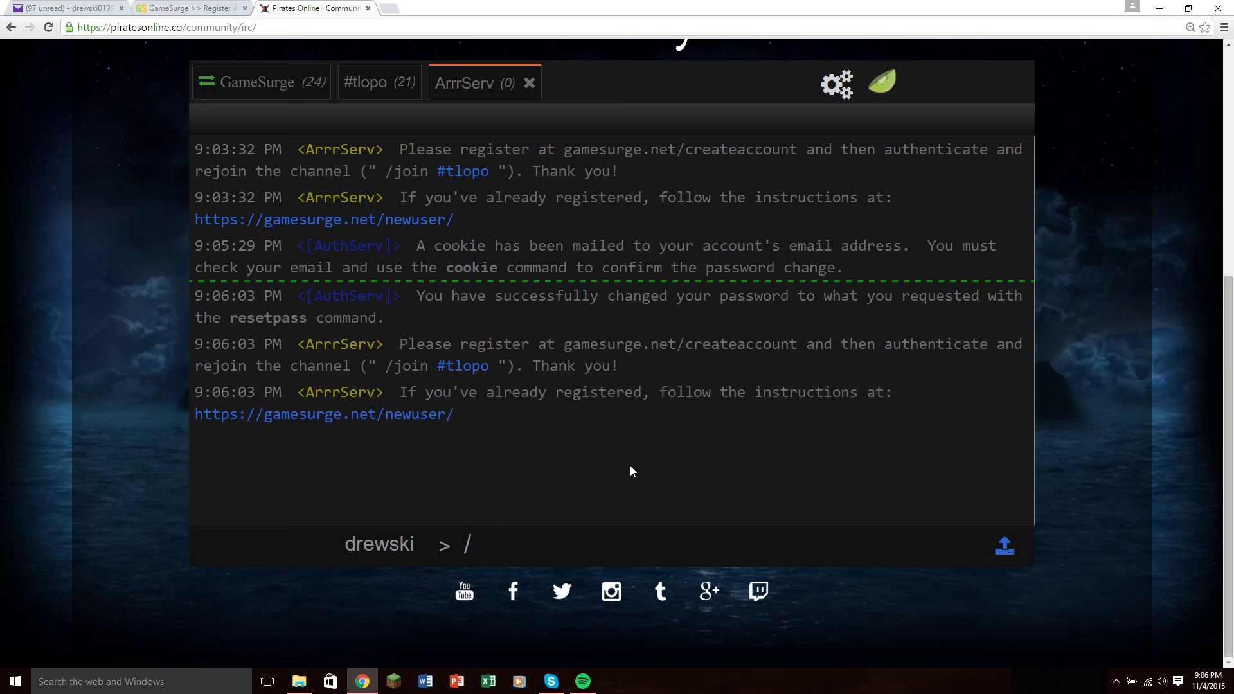
{"action": "type", "text": "join #tlopo"}
- Rejoin #tlopo and enter the alpha key in its message box without sending
{"action": "key", "text": "Return"}
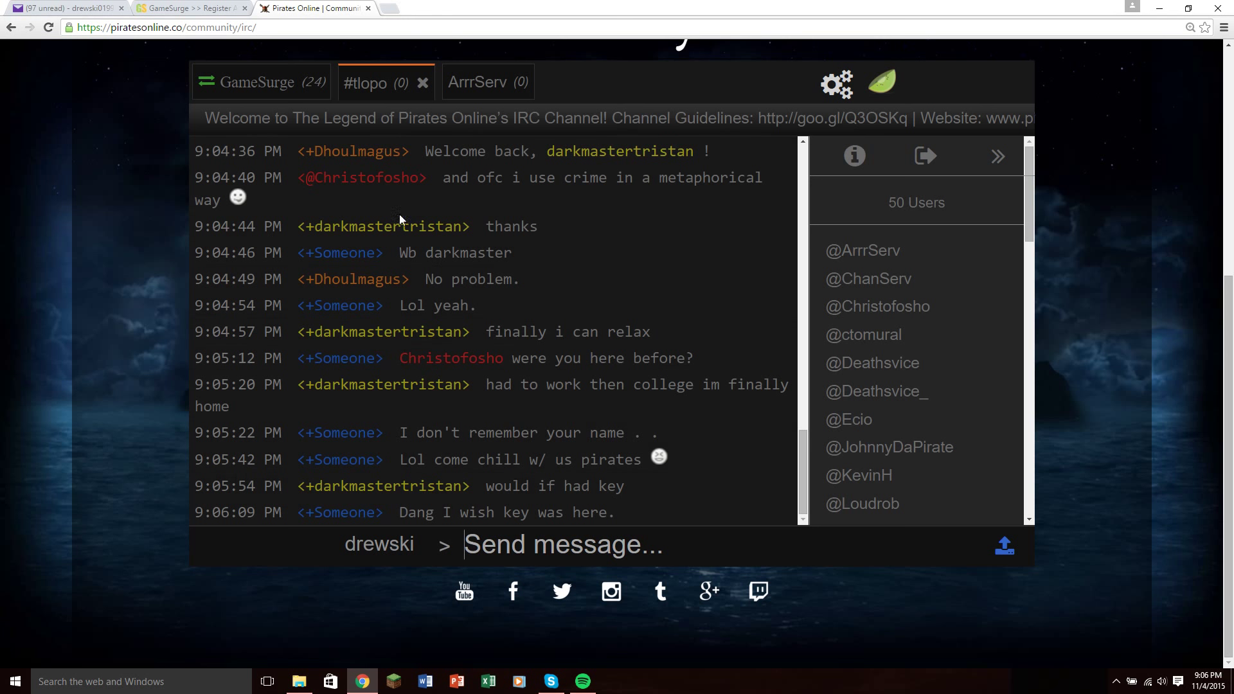
{"action": "scroll", "coordinate": [900, 308], "scroll_direction": "down", "scroll_amount": 5}
{"action": "scroll", "coordinate": [923, 376], "scroll_direction": "down", "scroll_amount": 5}
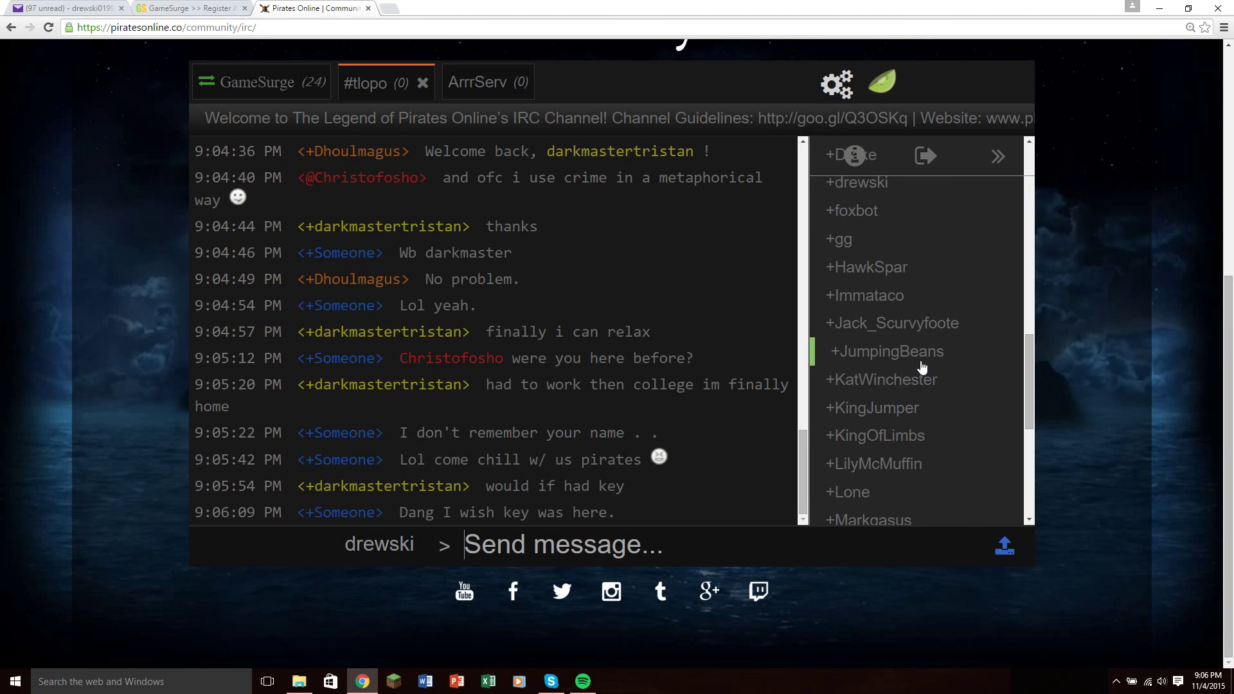
{"action": "scroll", "coordinate": [926, 367], "scroll_direction": "down", "scroll_amount": 5}
{"action": "scroll", "coordinate": [951, 422], "scroll_direction": "up", "scroll_amount": 15}
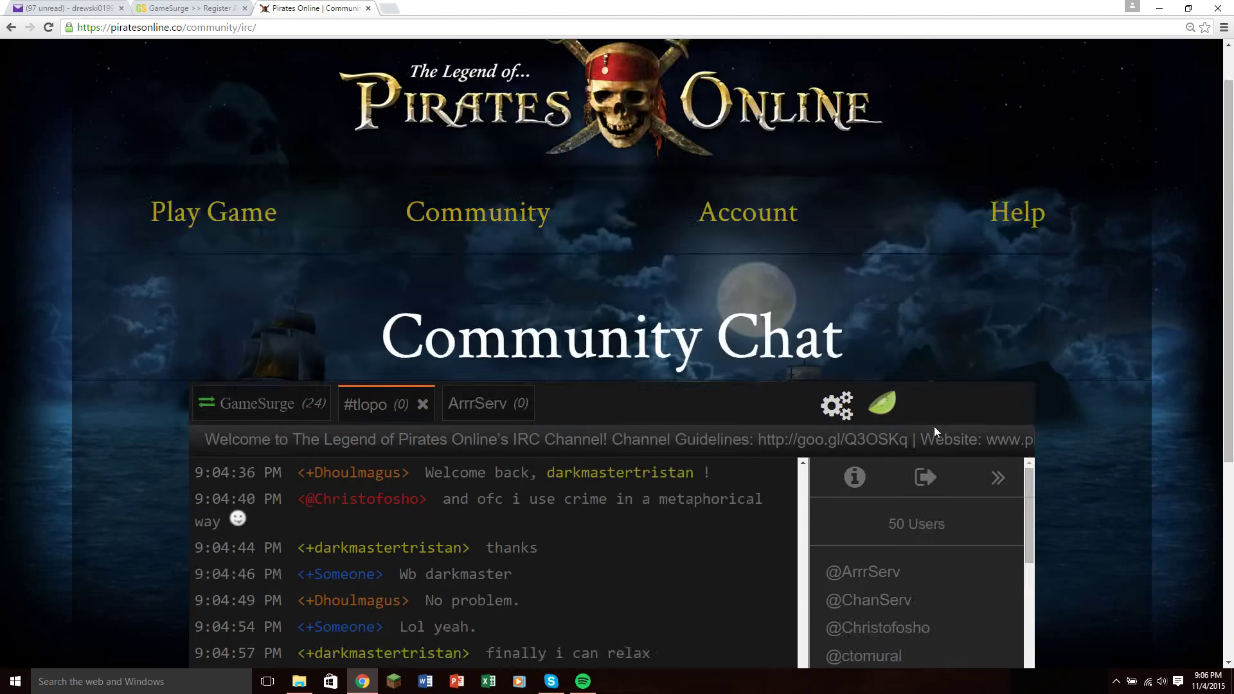
{"action": "scroll", "coordinate": [1086, 369], "scroll_direction": "down", "scroll_amount": 5}
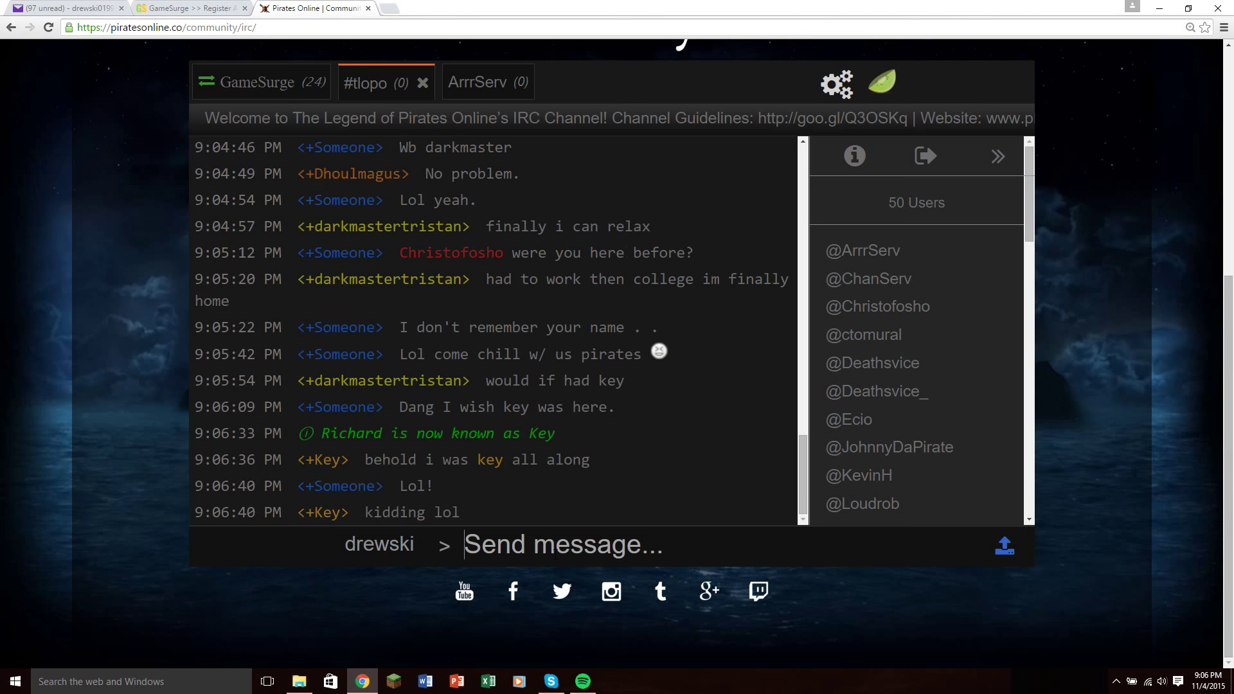
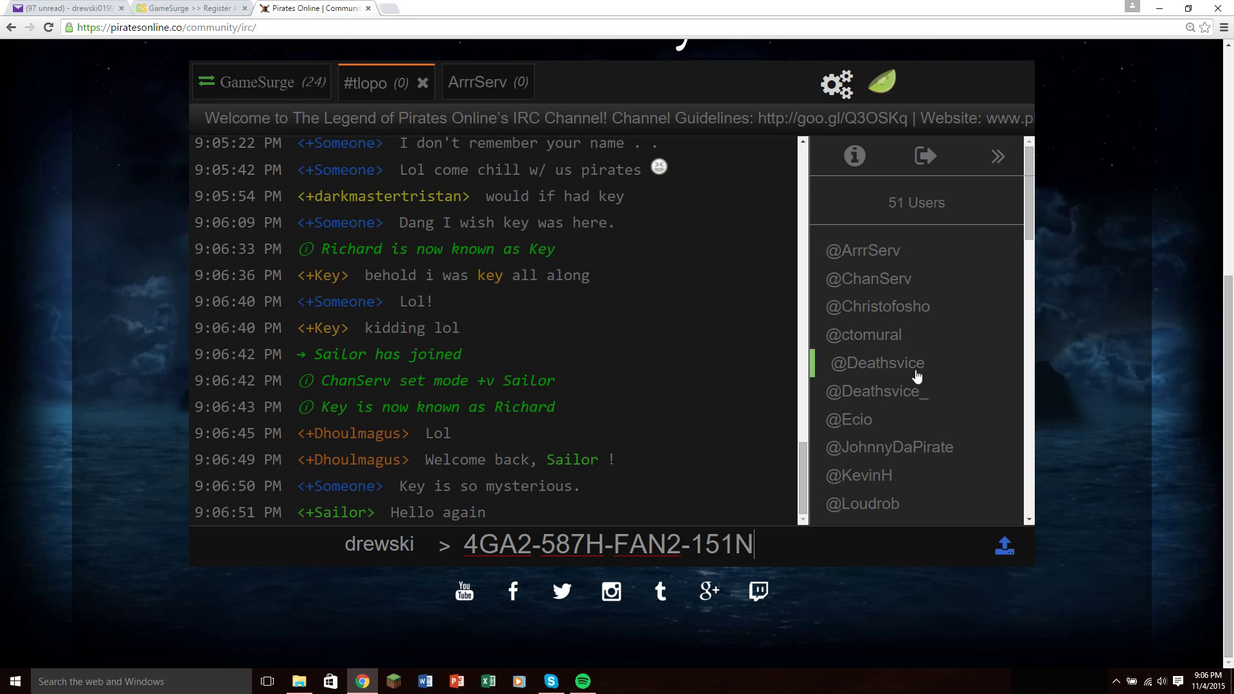
{"action": "scroll", "coordinate": [903, 386], "scroll_direction": "down", "scroll_amount": 1}
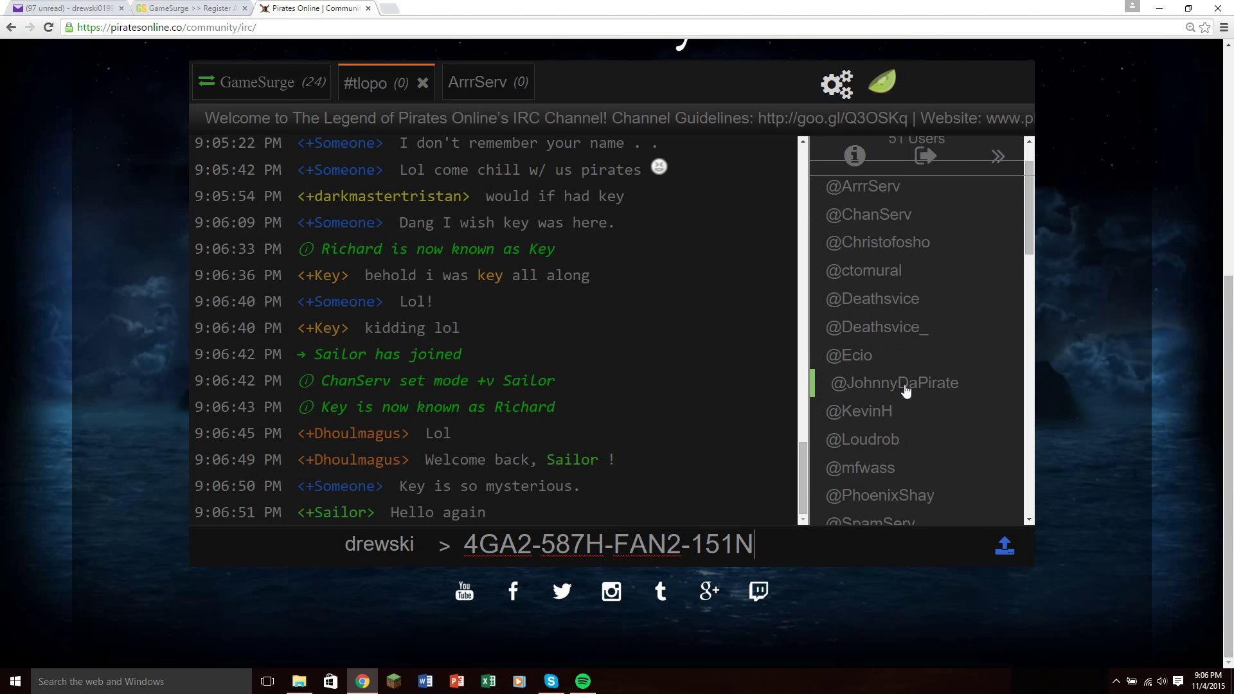
{"action": "scroll", "coordinate": [901, 387], "scroll_direction": "down", "scroll_amount": 2}
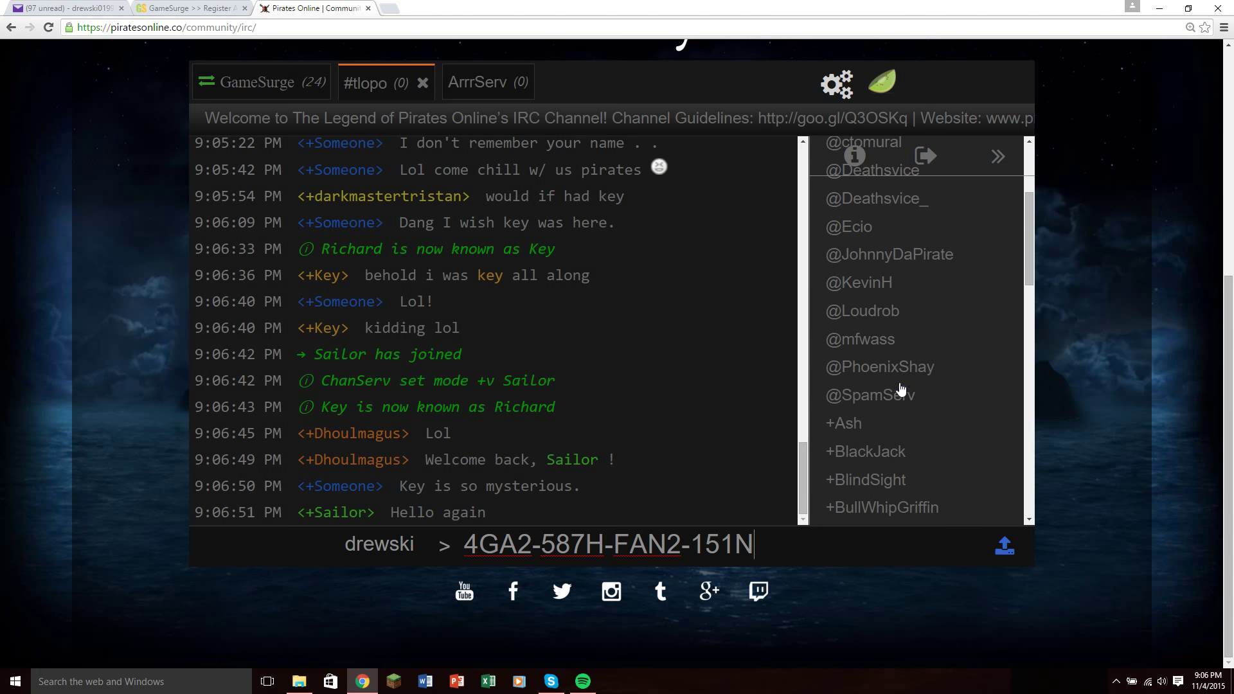
- Clear the pasted key out of the Kiwi IRC message box
{"action": "left_click", "coordinate": [880, 343]}
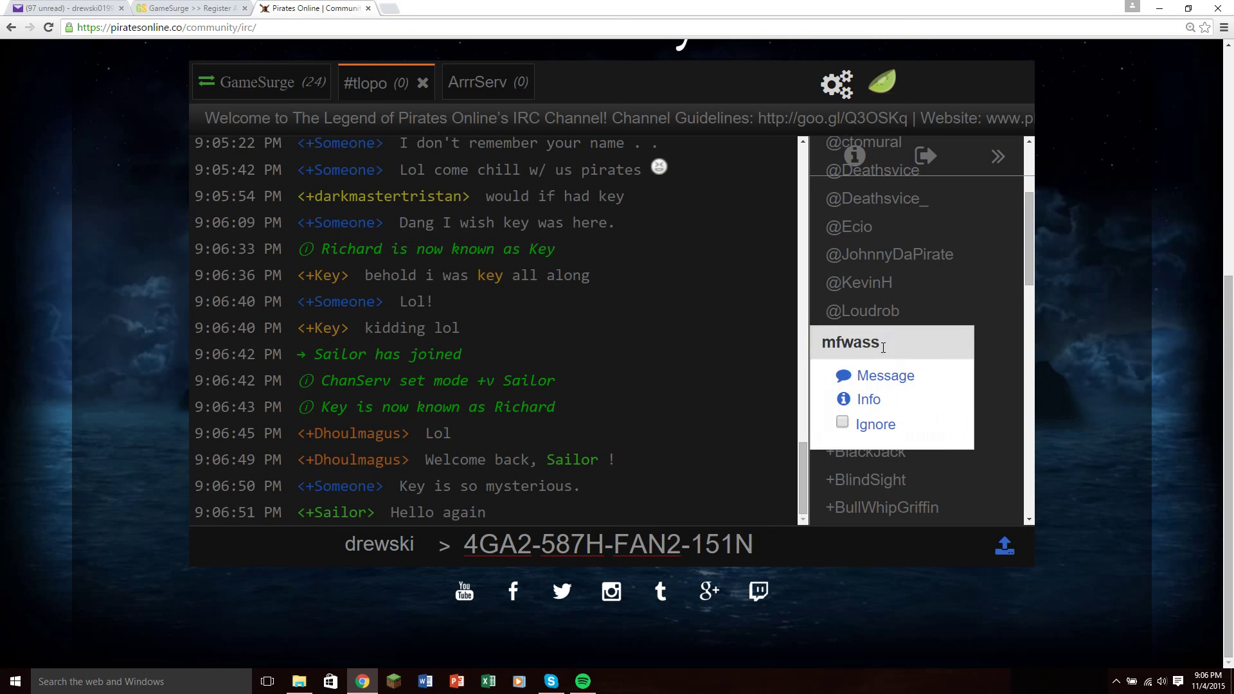
{"action": "left_click", "coordinate": [886, 257]}
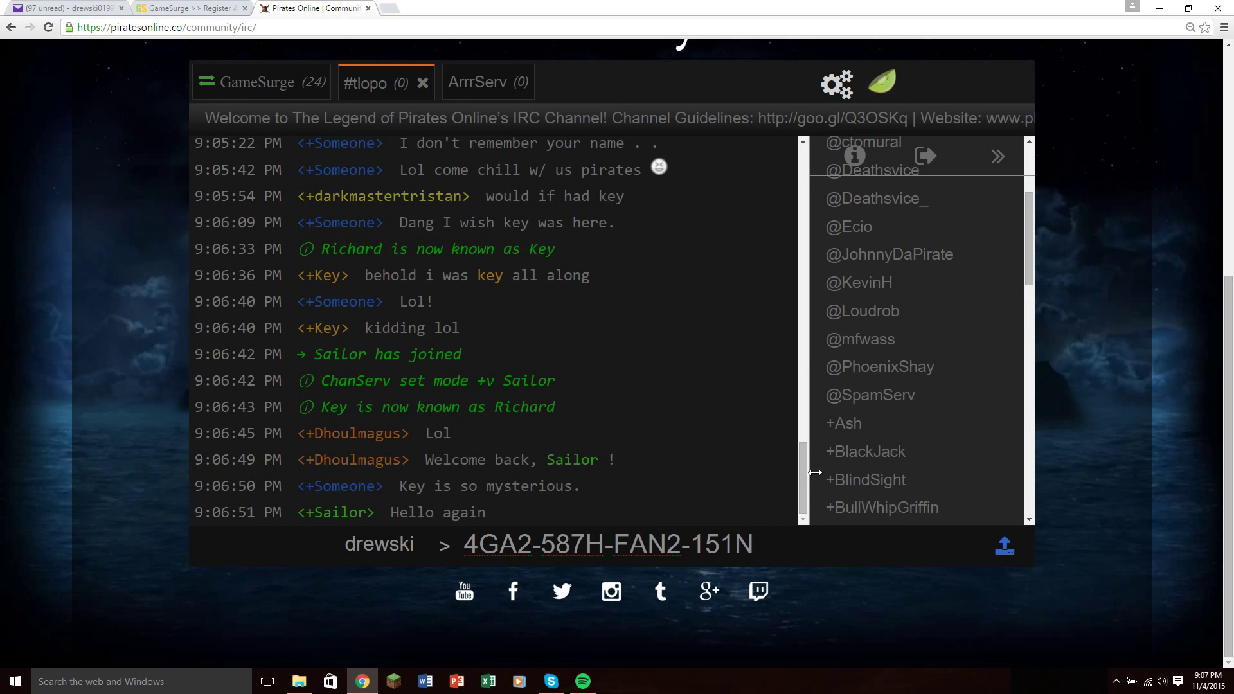
{"action": "key", "text": "ctrl+a"}
{"action": "key", "text": "BackSpace"}
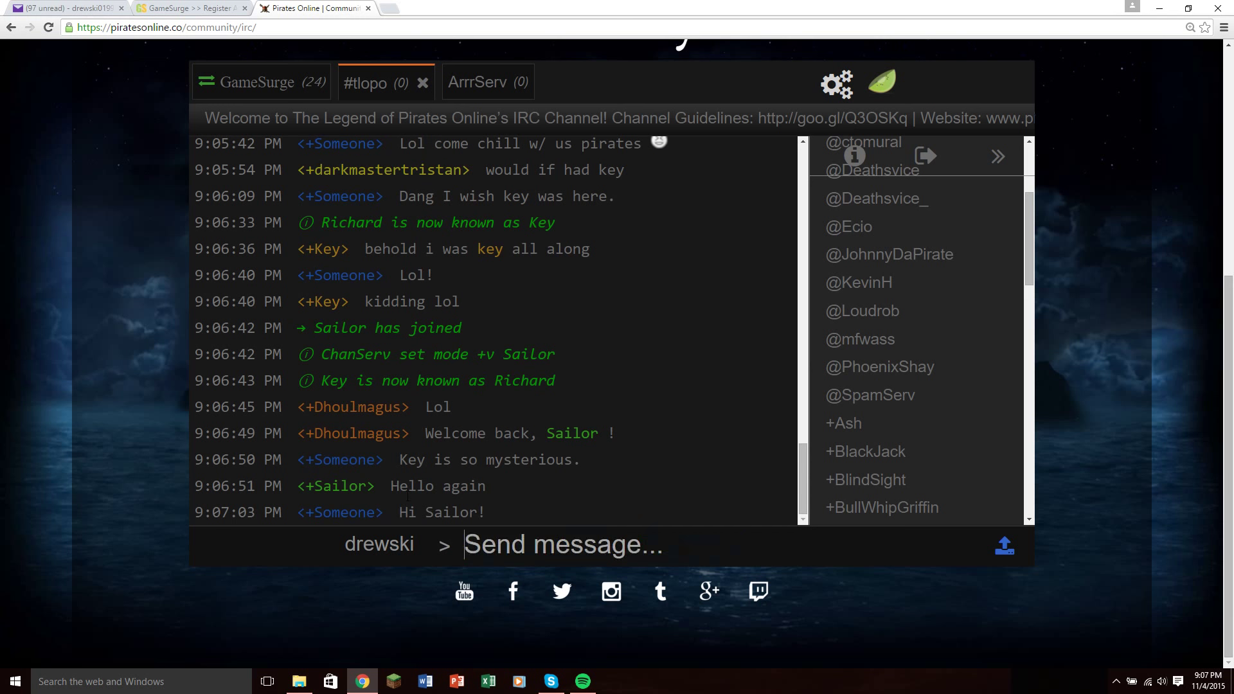
- Run Info (whois) on two channel operators, highlighting their idle times in the chat
{"action": "left_click", "coordinate": [897, 259]}
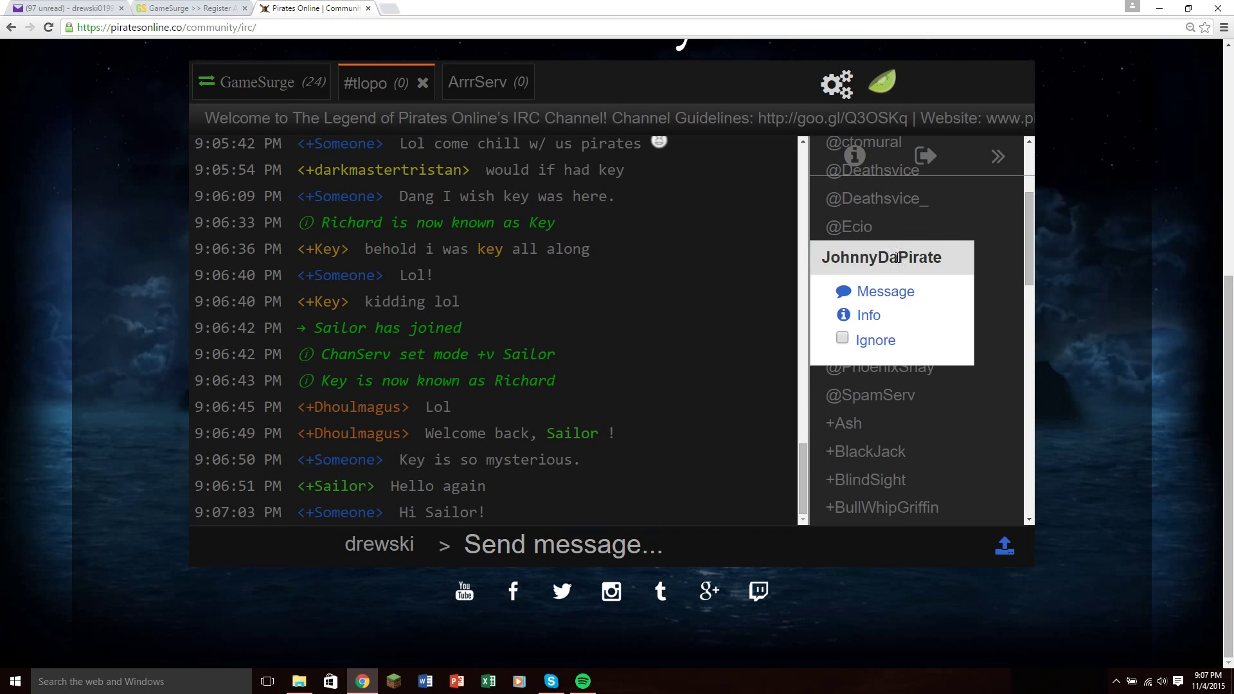
{"action": "left_click", "coordinate": [871, 316]}
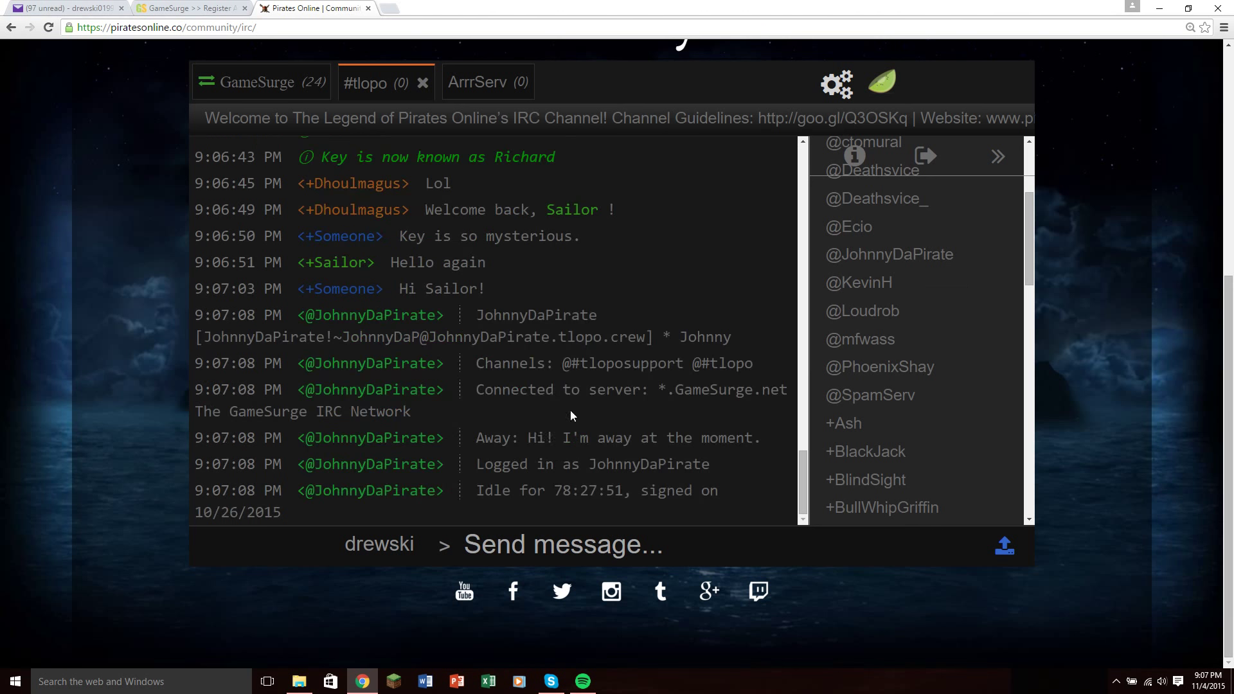
{"action": "left_click_drag", "start_coordinate": [565, 497], "coordinate": [615, 507]}
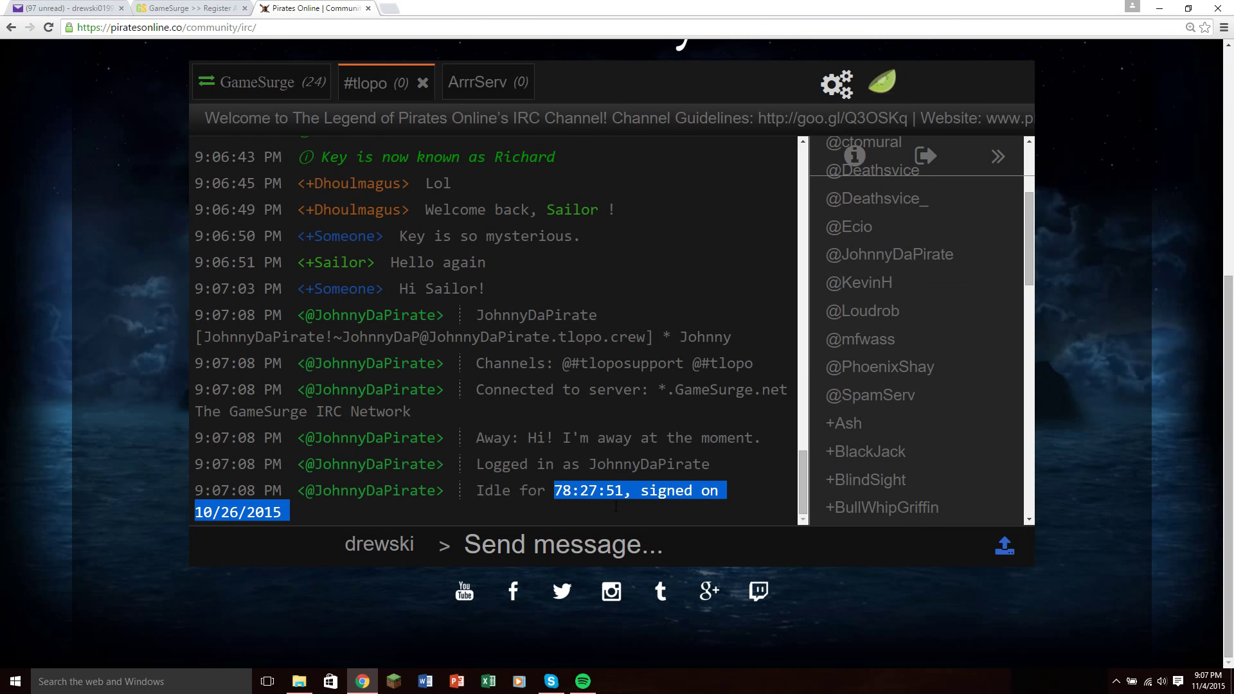
{"action": "left_click", "coordinate": [886, 350]}
{"action": "left_click", "coordinate": [886, 398]}
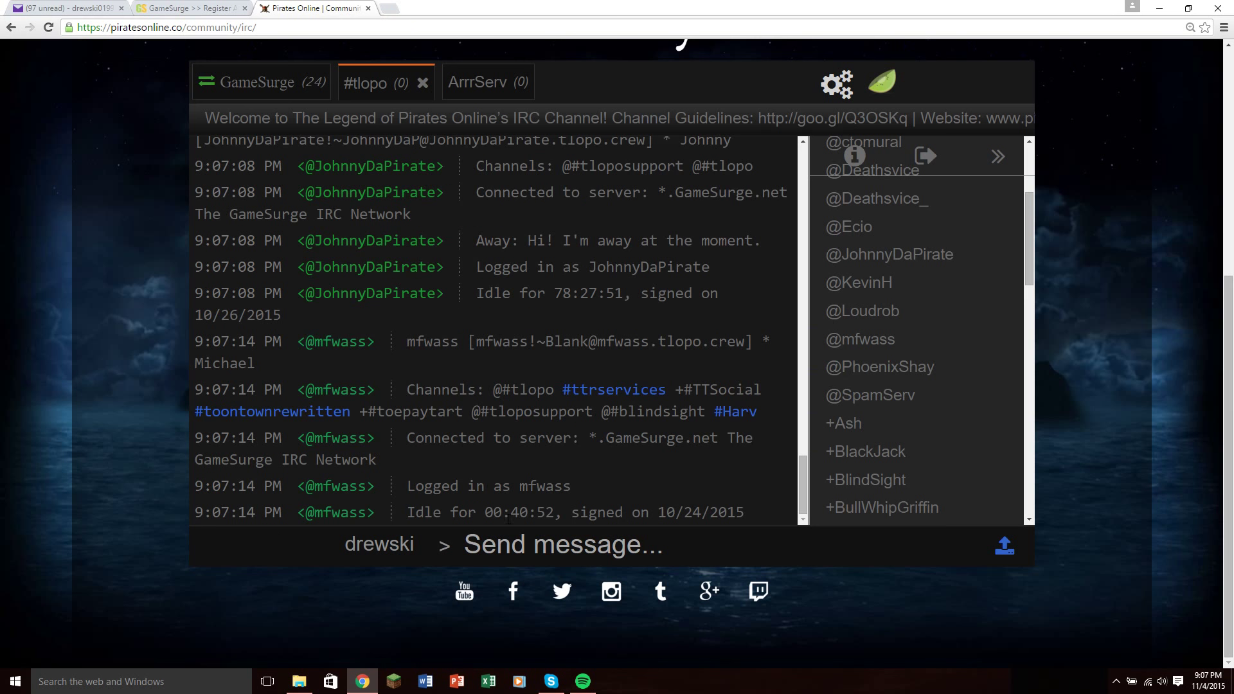
{"action": "left_click_drag", "start_coordinate": [485, 512], "coordinate": [554, 512]}
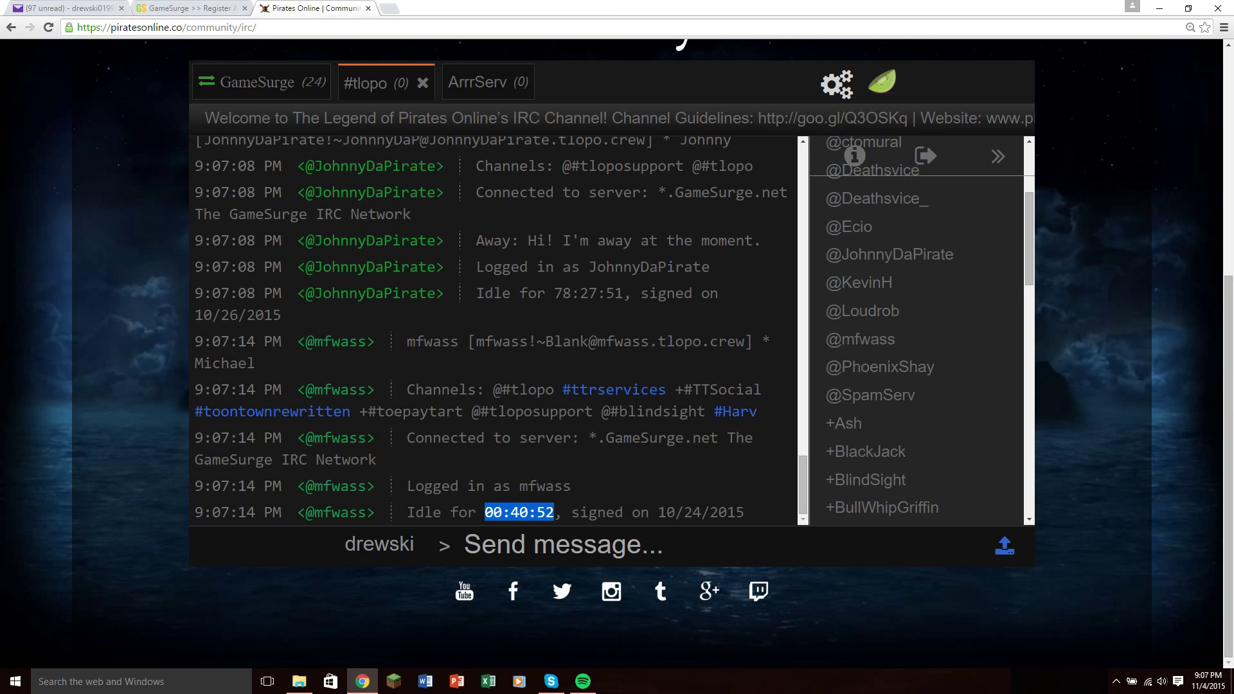
{"action": "left_click", "coordinate": [554, 512]}
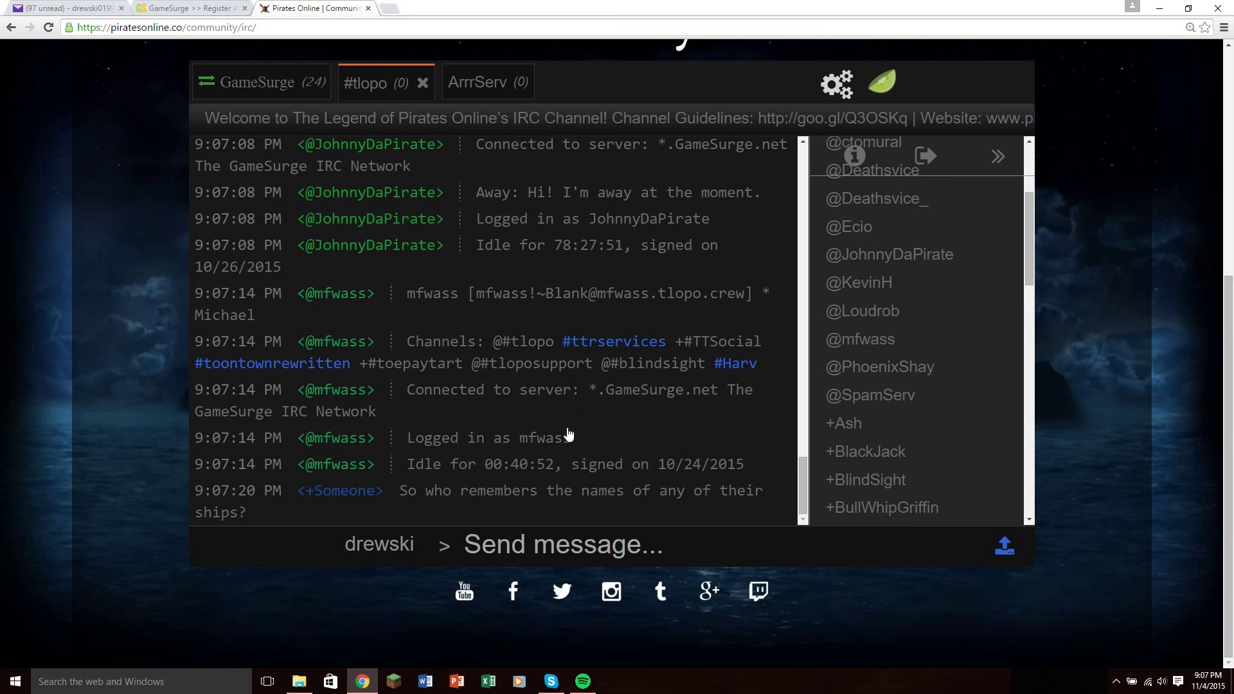
{"action": "scroll", "coordinate": [481, 374], "scroll_direction": "up", "scroll_amount": 12}
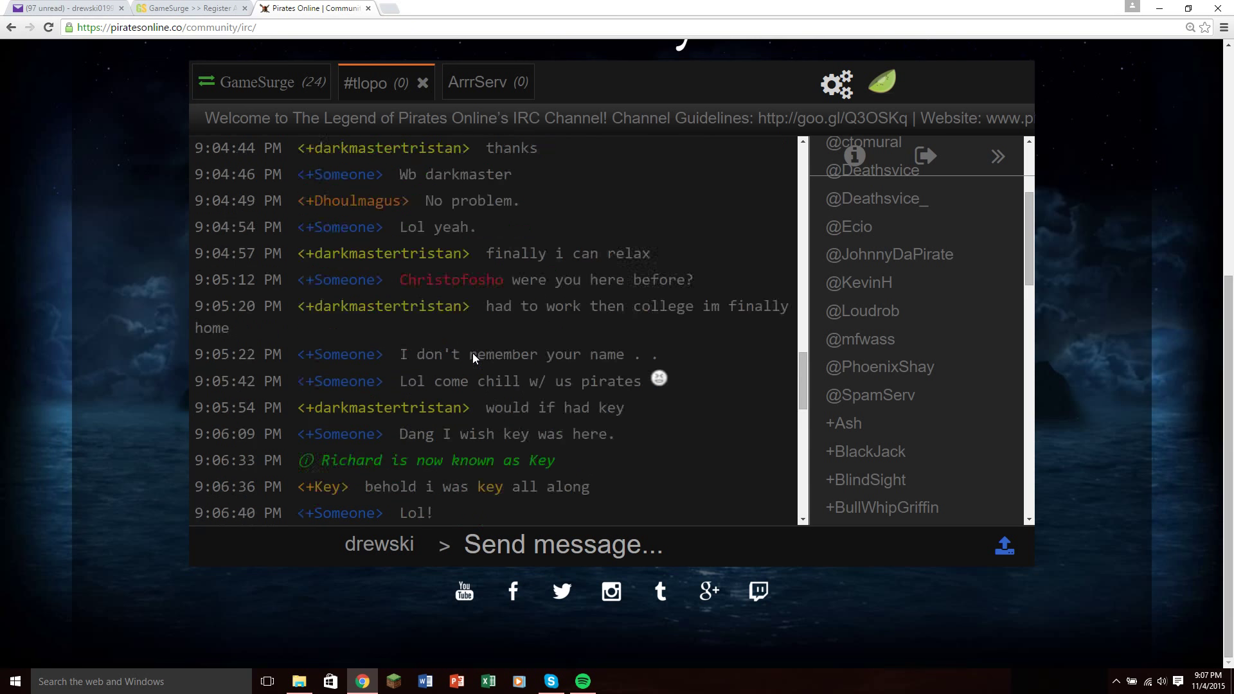
{"action": "scroll", "coordinate": [480, 366], "scroll_direction": "down", "scroll_amount": 12}
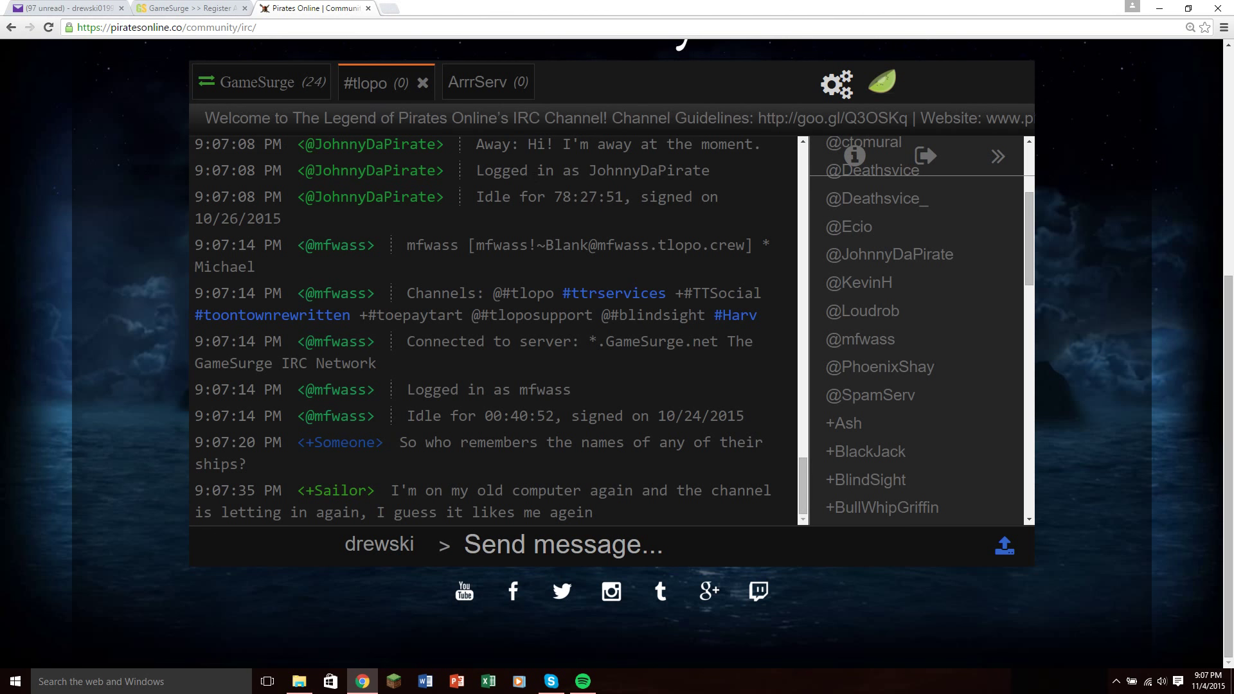
- In a new tab, open the Pirates Online site from bookmarks and go to Register
{"action": "key", "text": "ctrl+t"}
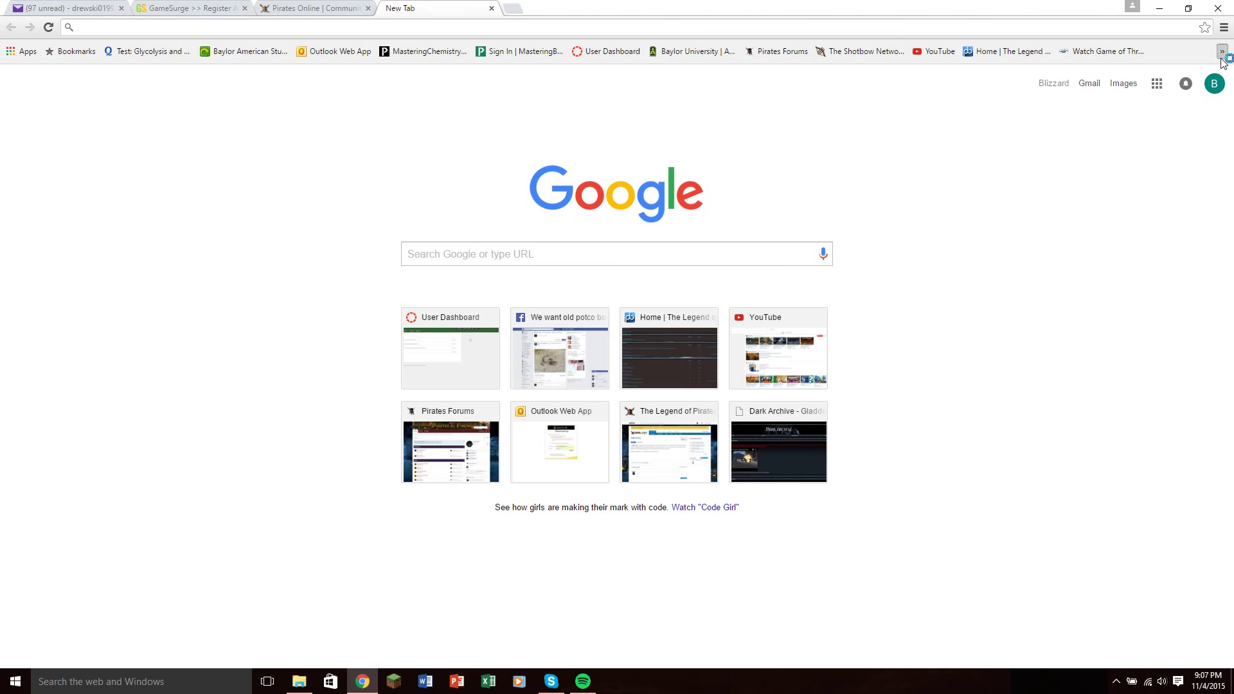
{"action": "left_click", "coordinate": [1222, 51]}
{"action": "left_click", "coordinate": [1103, 84]}
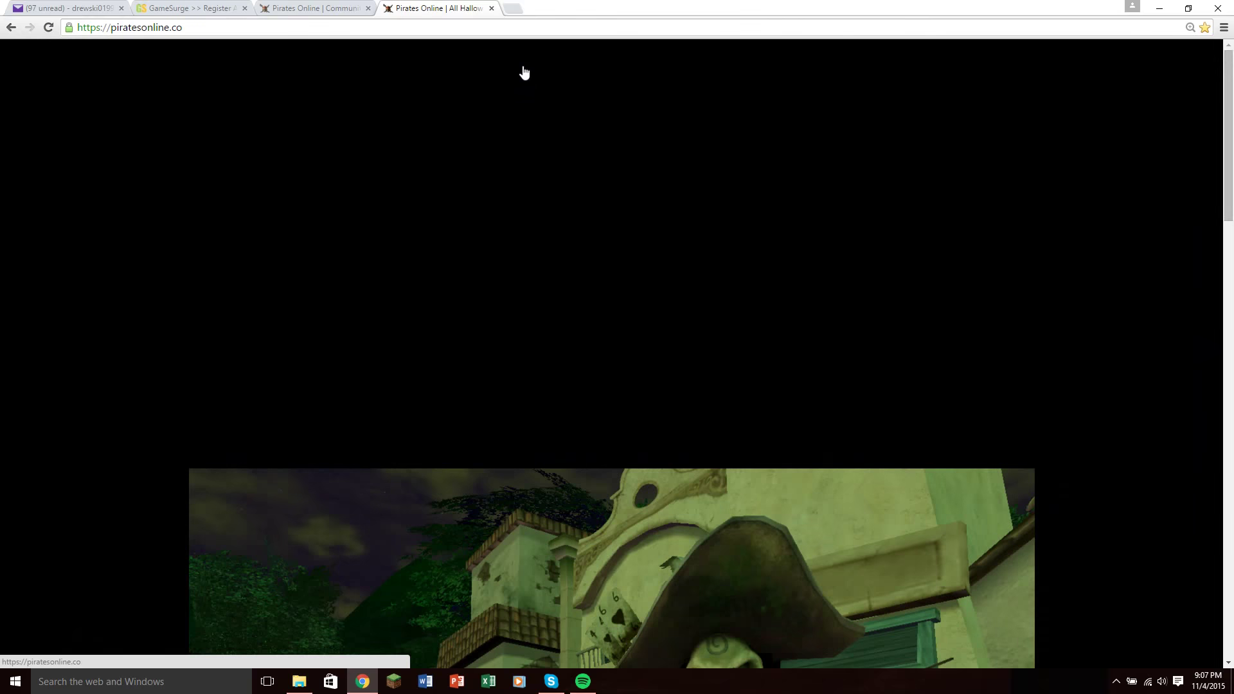
{"action": "mouse_move", "coordinate": [784, 278]}
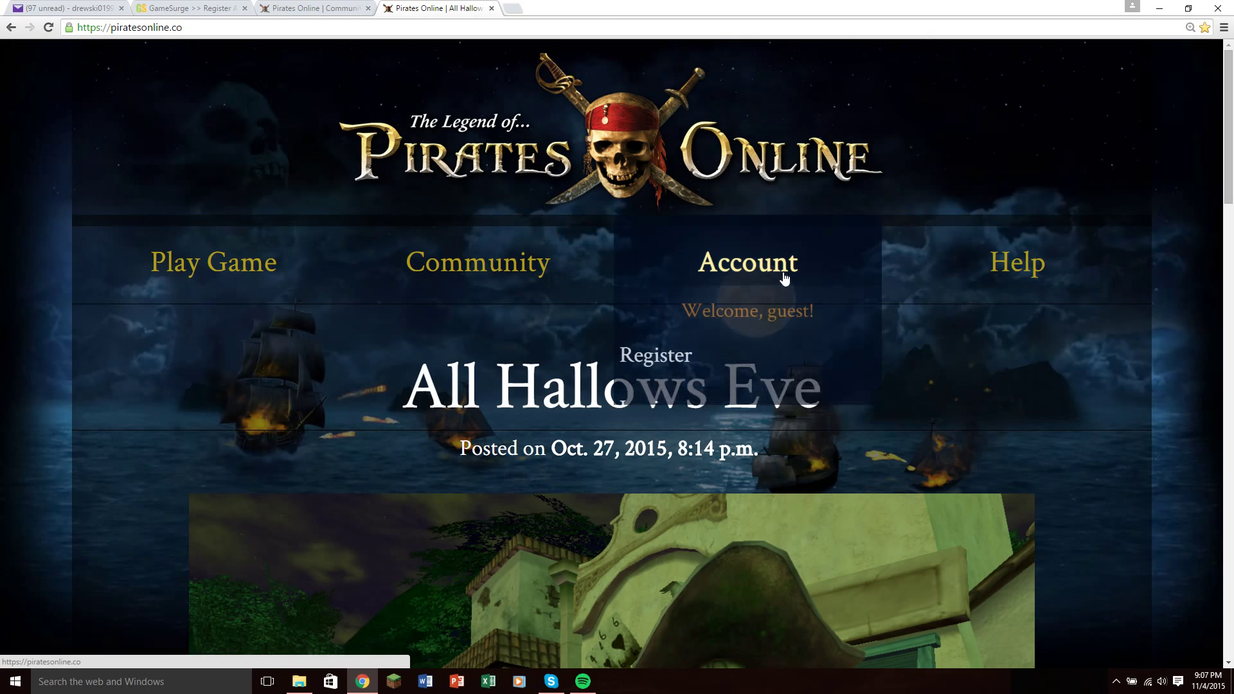
{"action": "left_click", "coordinate": [669, 357]}
- Enter the chosen username, then type the password in both Password and Confirm fields
{"action": "scroll", "coordinate": [758, 286], "scroll_direction": "down", "scroll_amount": 2}
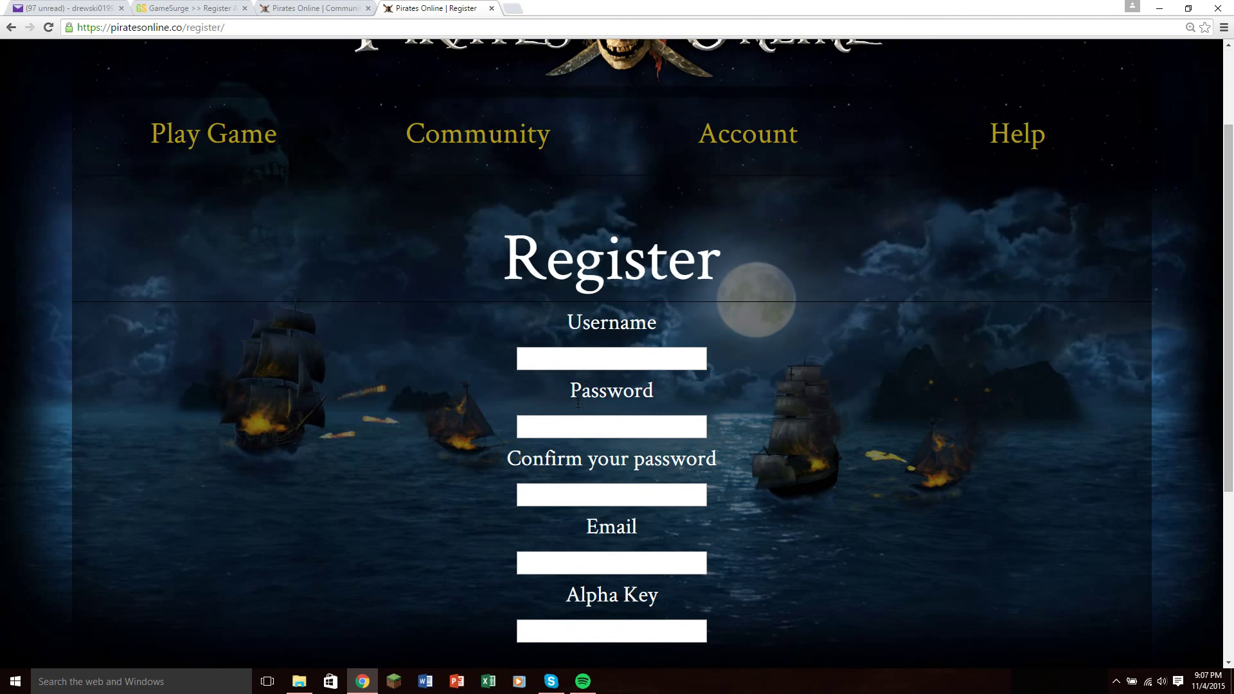
{"action": "left_click", "coordinate": [590, 359]}
{"action": "type", "text": "Drew"}
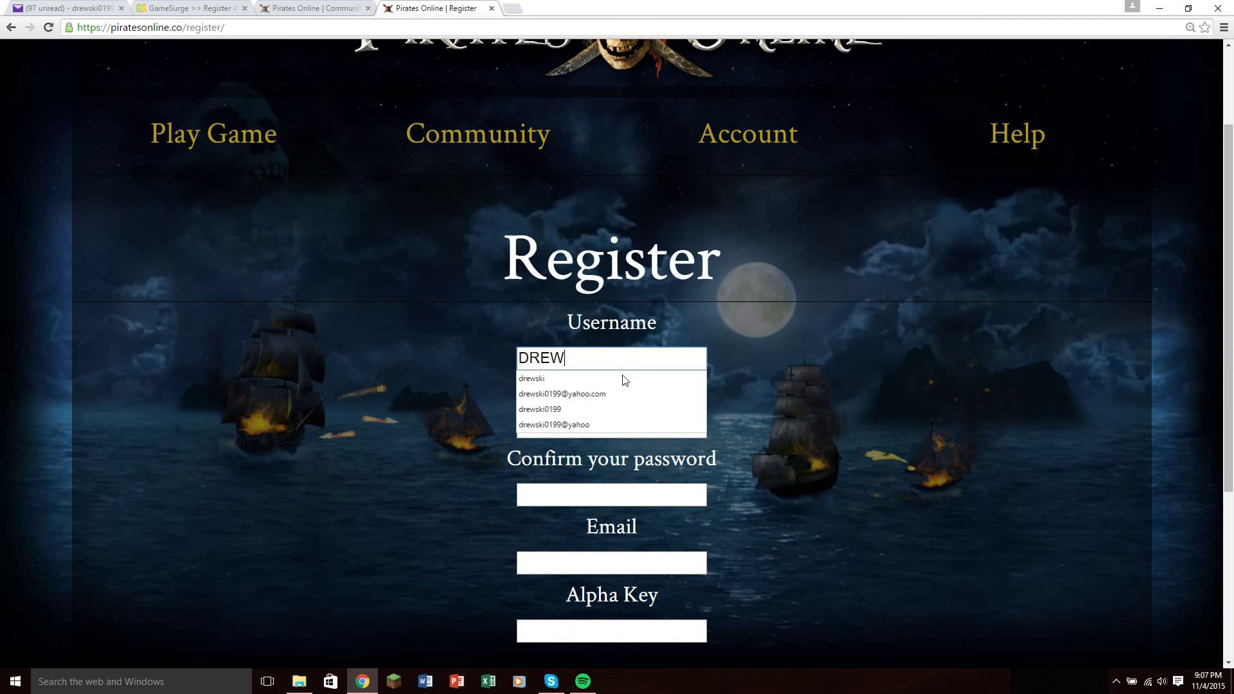
{"action": "key", "text": "BackSpace"}
{"action": "key", "text": "BackSpace"}
{"action": "key", "text": "BackSpace"}
{"action": "key", "text": "BackSpace"}
{"action": "type", "text": "drew0199"}
{"action": "scroll", "coordinate": [629, 381], "scroll_direction": "down", "scroll_amount": 2}
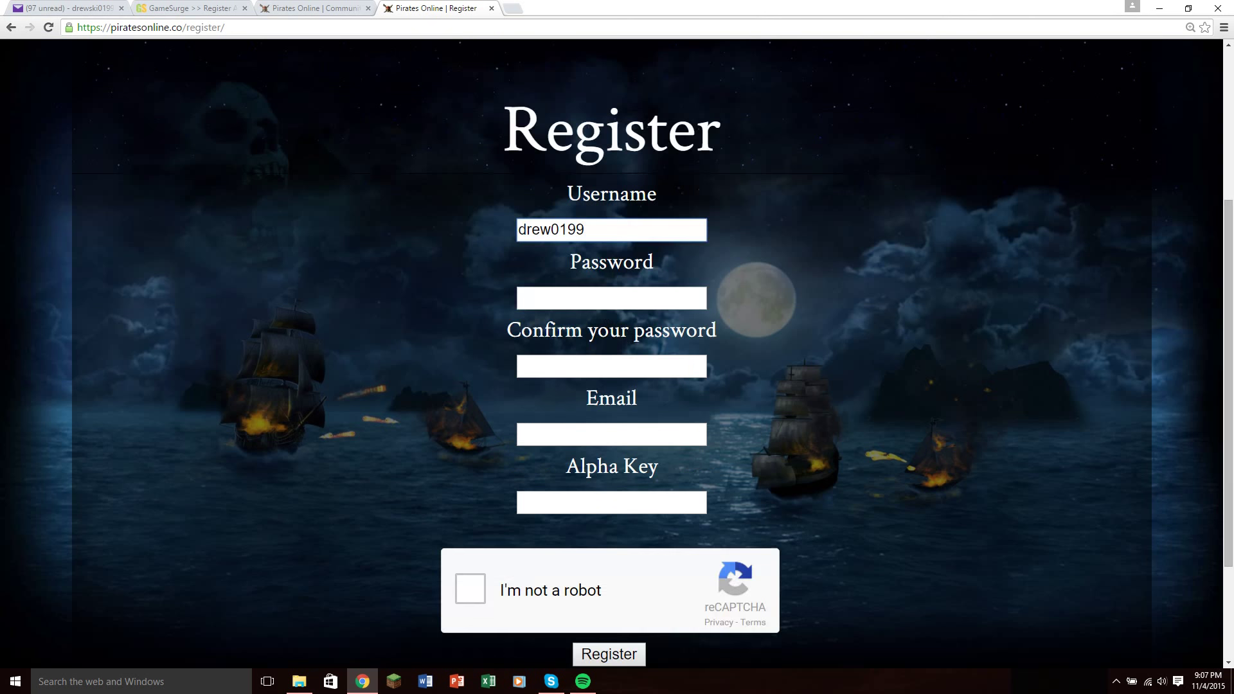
{"action": "left_click", "coordinate": [594, 305]}
{"action": "type", "text": "********"}
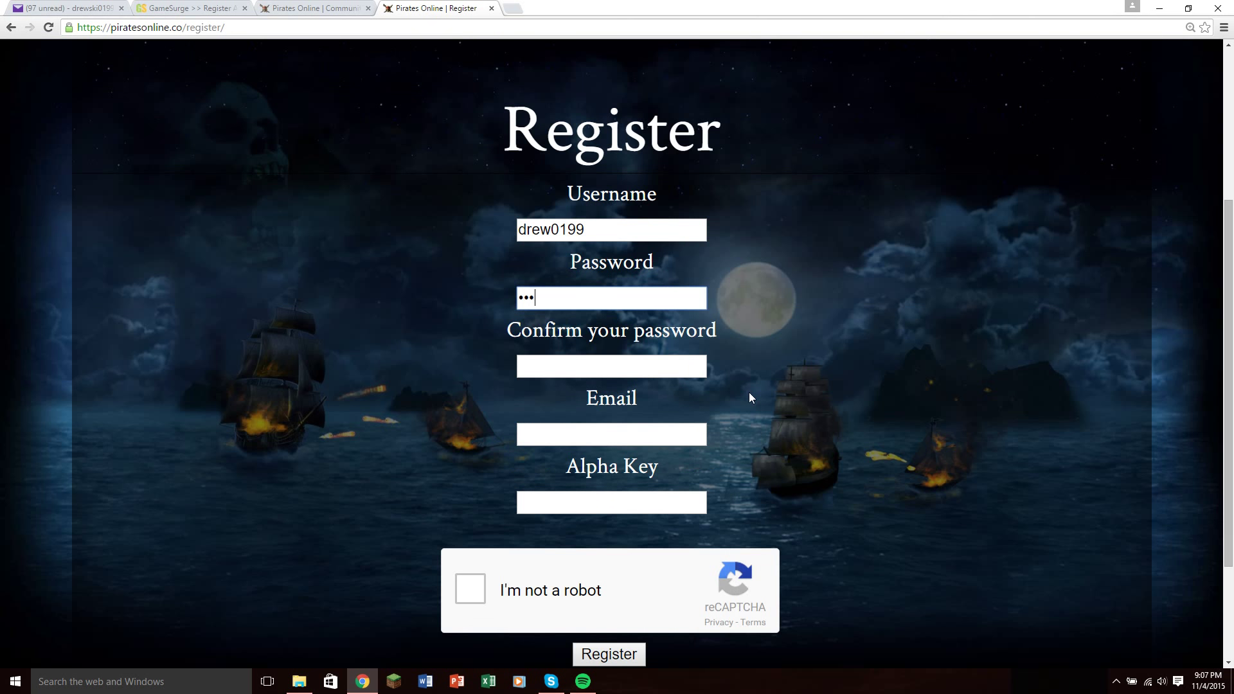
{"action": "key", "text": "Tab"}
{"action": "type", "text": "********"}
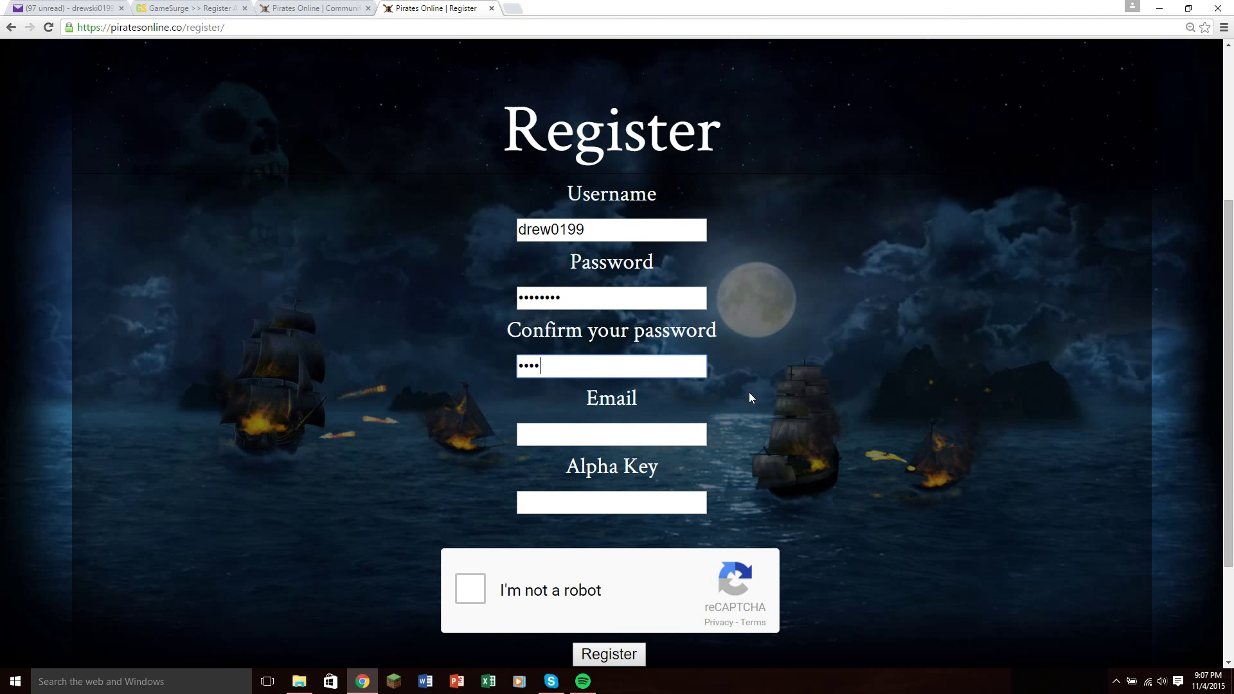
- Fill the email with the saved autofill address, leaving the Alpha Key field empty
{"action": "scroll", "coordinate": [749, 392], "scroll_direction": "down", "scroll_amount": 2}
{"action": "key", "text": "Tab"}
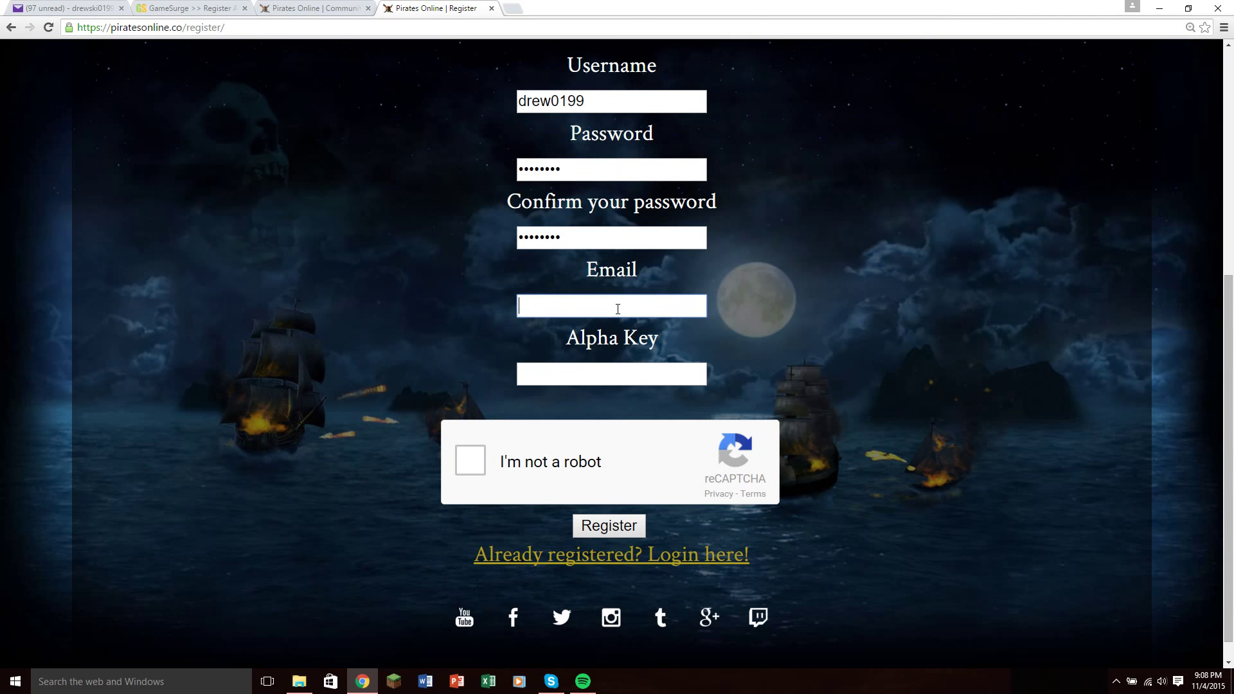
{"action": "type", "text": "drewskis"}
{"action": "key", "text": "BackSpace"}
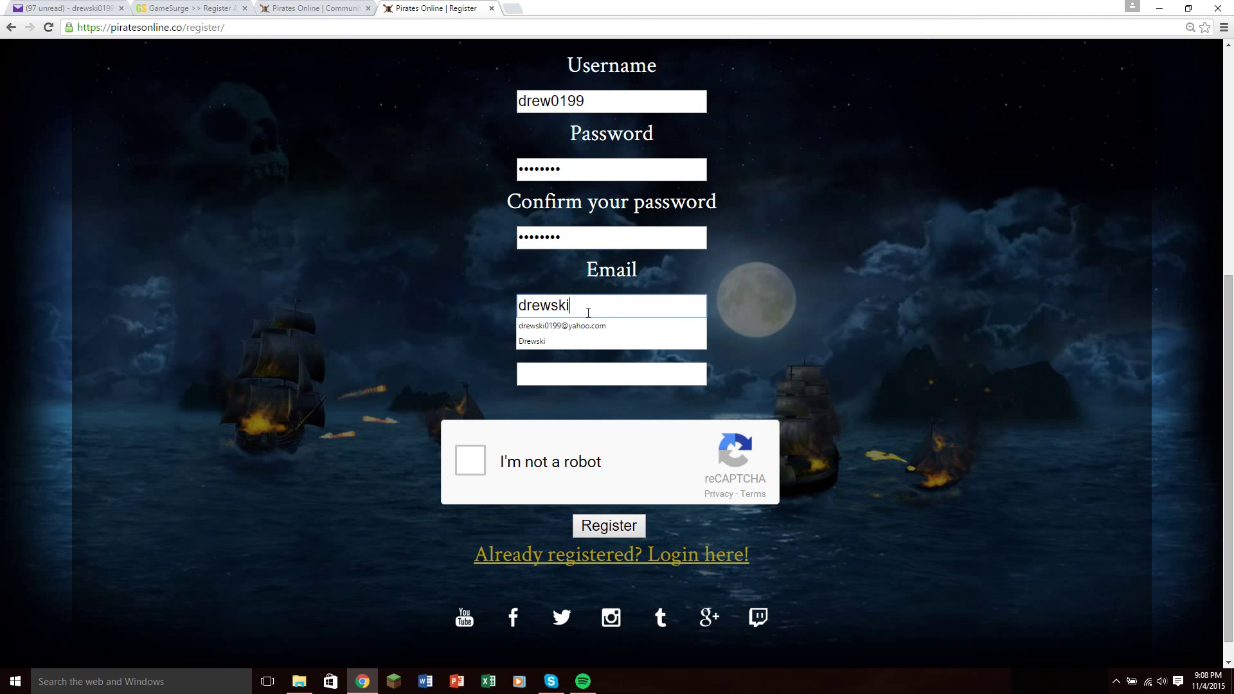
{"action": "left_click", "coordinate": [601, 326]}
{"action": "scroll", "coordinate": [802, 325], "scroll_direction": "down", "scroll_amount": 1}
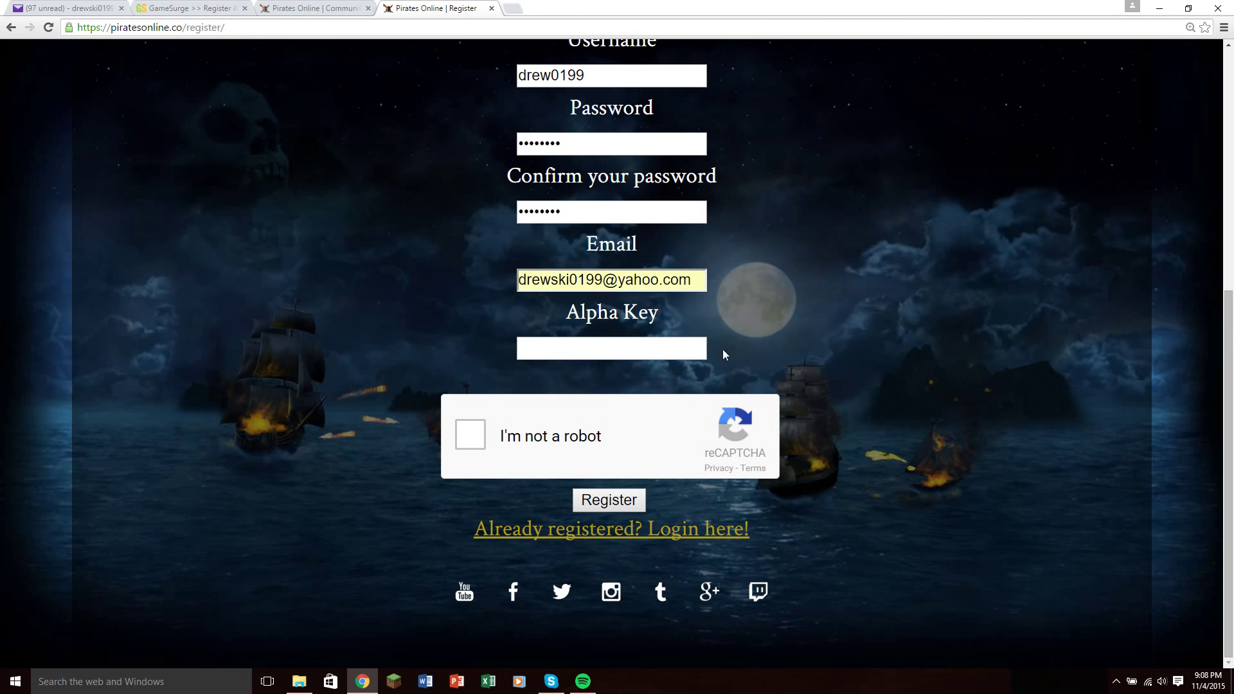
{"action": "left_click", "coordinate": [580, 351]}
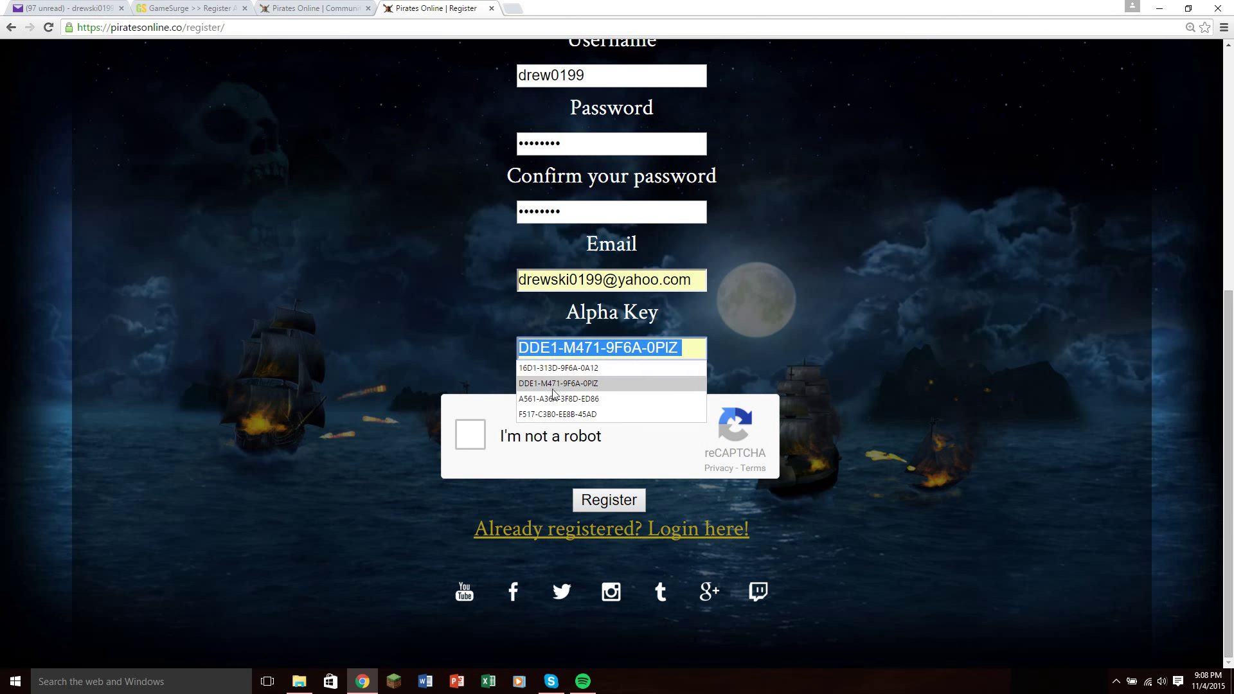
{"action": "left_click", "coordinate": [414, 371]}
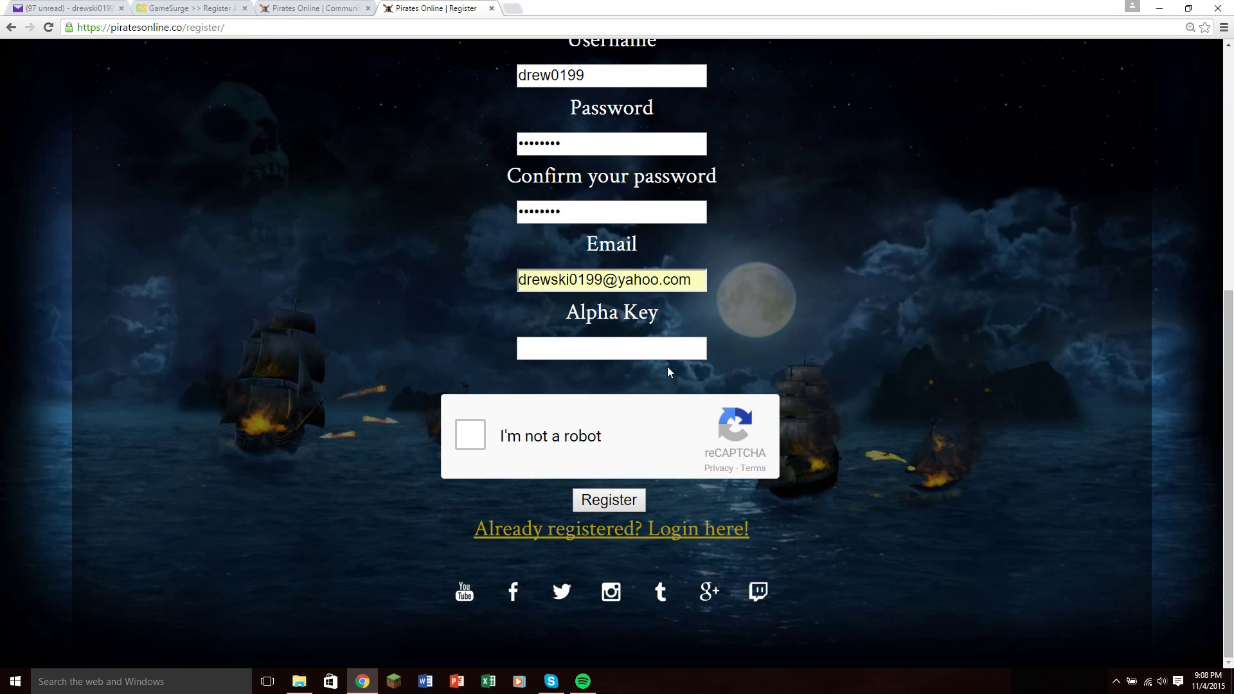
{"action": "left_click", "coordinate": [574, 355]}
- Copy the chat line 'Lol saiolr.' and paste it into the Alpha Key field
{"action": "key", "text": "ctrl+shift+Tab"}
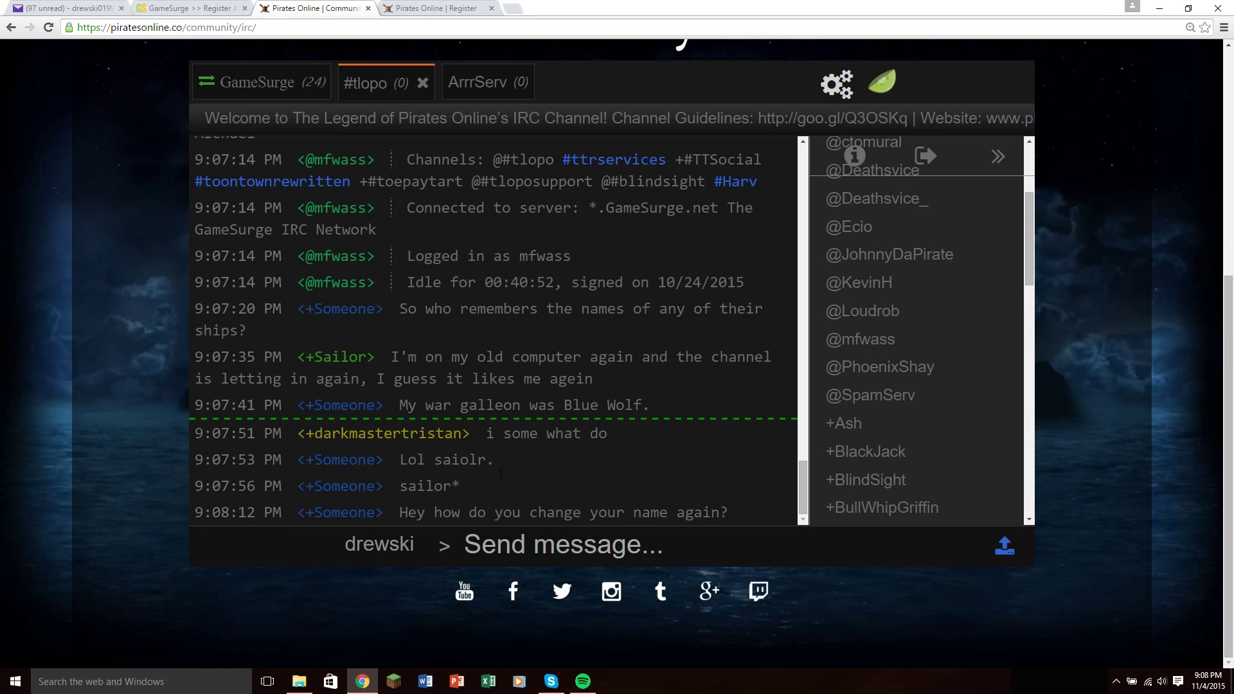
{"action": "left_click_drag", "start_coordinate": [500, 473], "coordinate": [399, 437]}
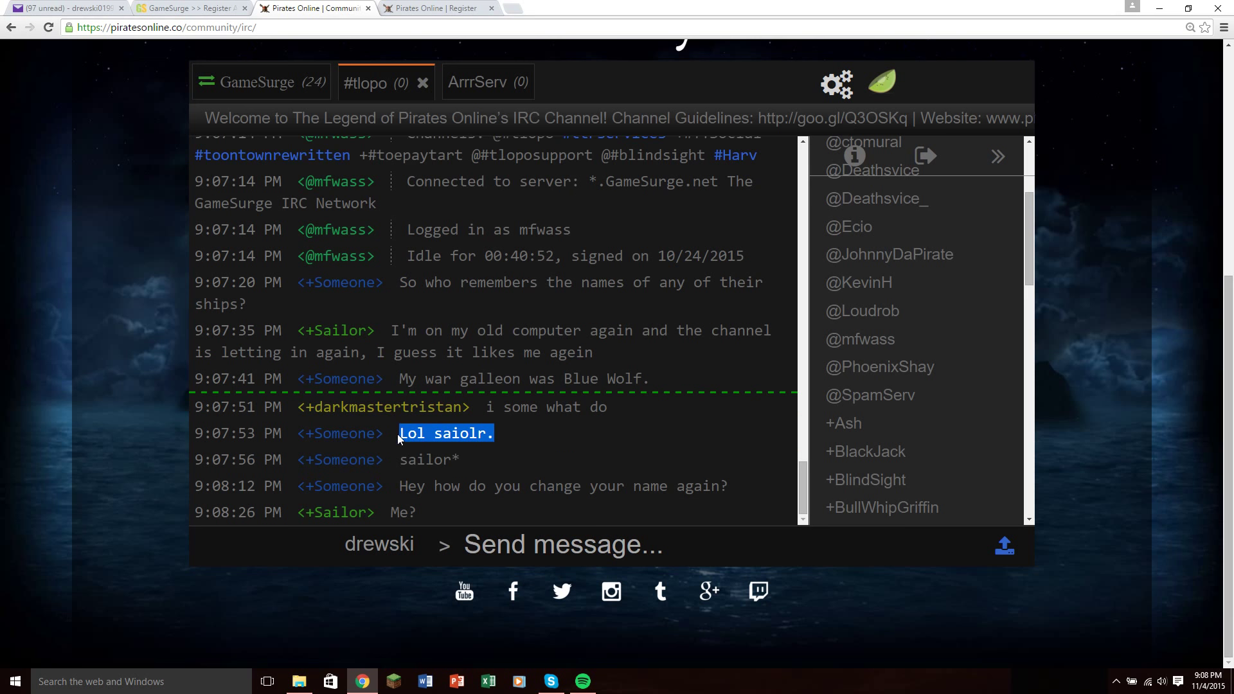
{"action": "key", "text": "ctrl+Tab"}
{"action": "left_click", "coordinate": [594, 357]}
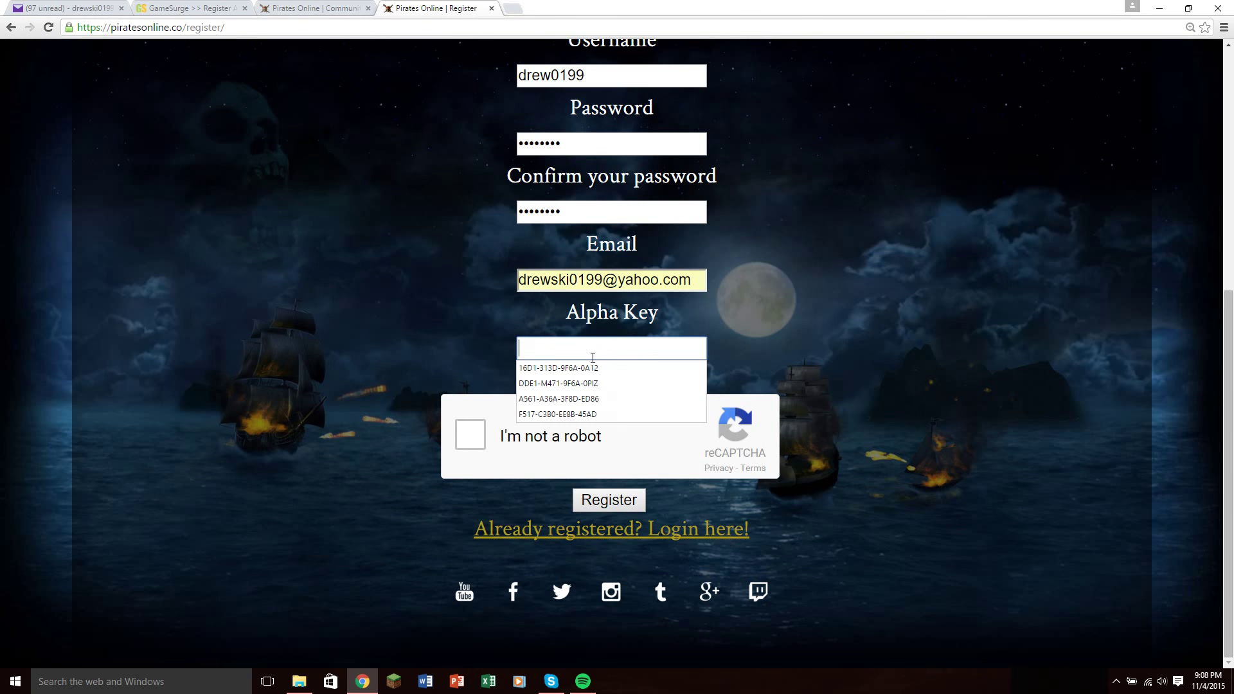
{"action": "type", "text": "Lol saiolr."}
- Tick the reCAPTCHA 'I'm not a robot' box on the register form
{"action": "left_click", "coordinate": [468, 439]}
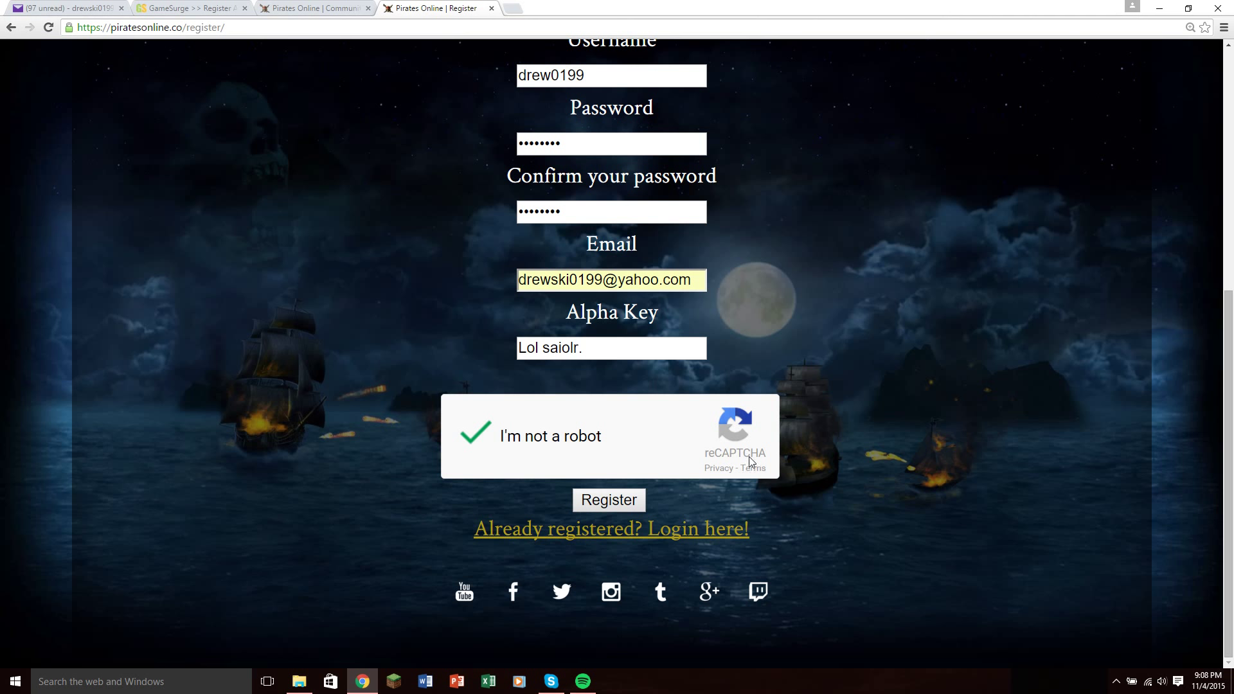
{"action": "scroll", "coordinate": [449, 373], "scroll_direction": "up", "scroll_amount": 3}
{"action": "scroll", "coordinate": [449, 372], "scroll_direction": "down", "scroll_amount": 3}
{"action": "scroll", "coordinate": [425, 383], "scroll_direction": "up", "scroll_amount": 5}
- Reload the register page to blank all fields, re-tick reCAPTCHA, and focus Username
{"action": "left_click", "coordinate": [48, 27]}
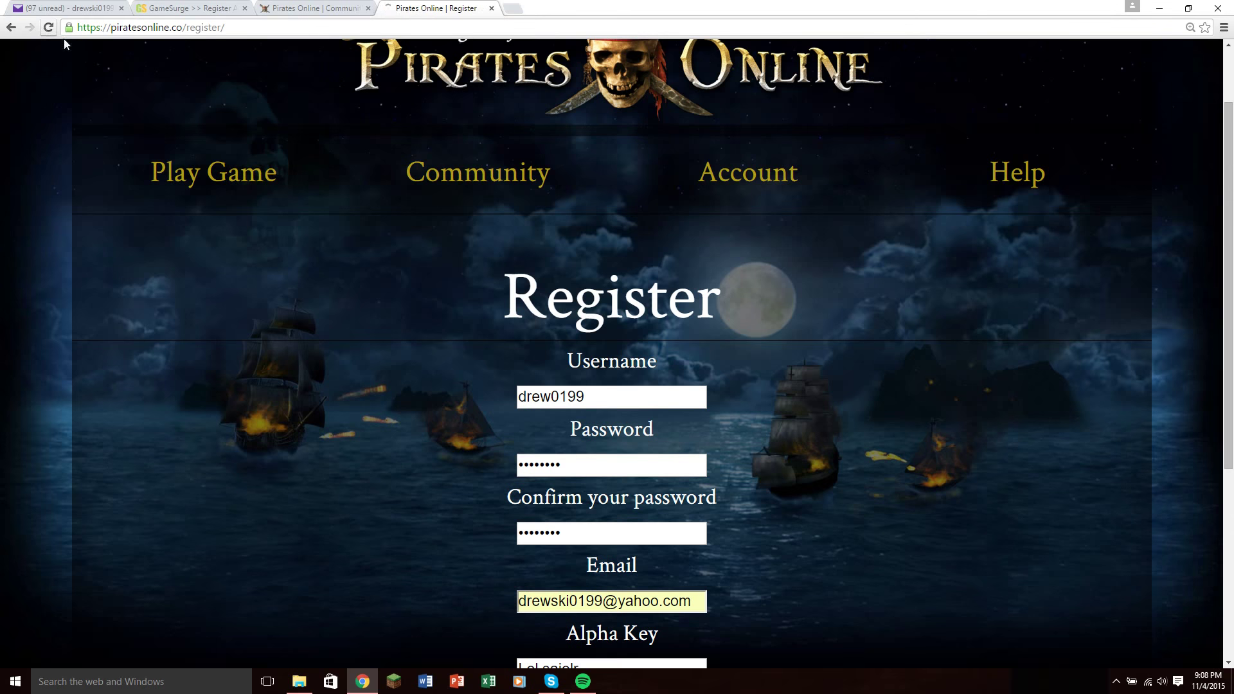
{"action": "scroll", "coordinate": [360, 266], "scroll_direction": "down", "scroll_amount": 5}
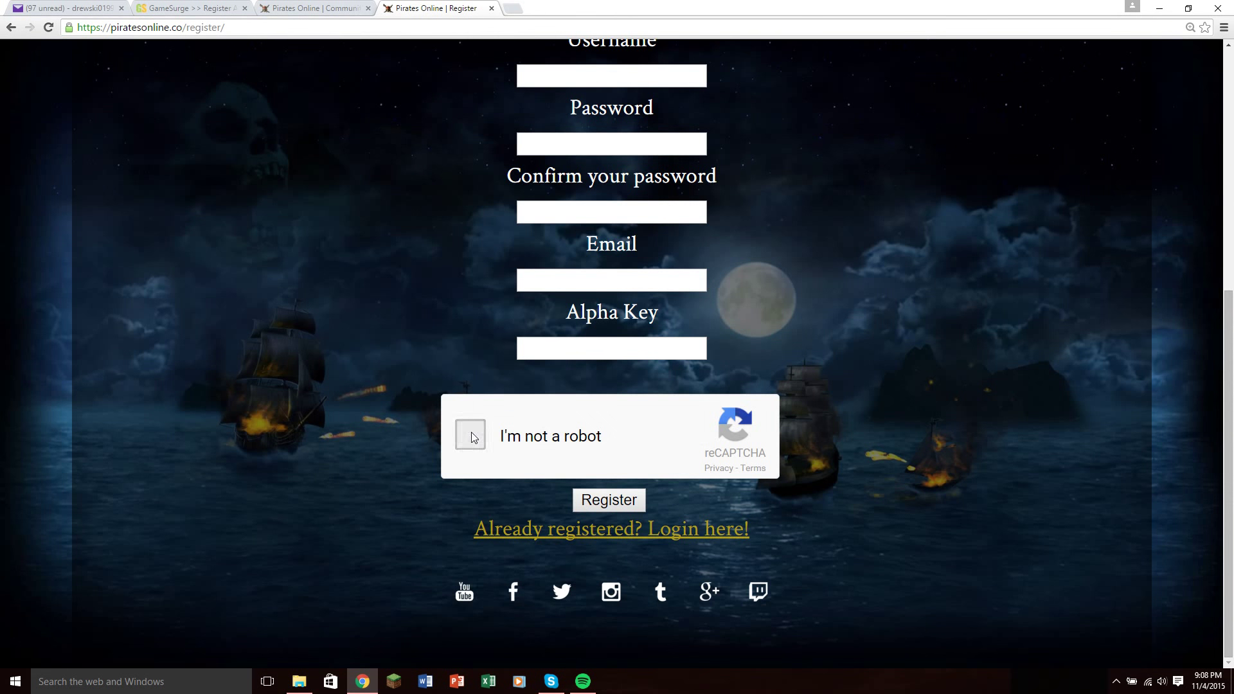
{"action": "left_click", "coordinate": [470, 435]}
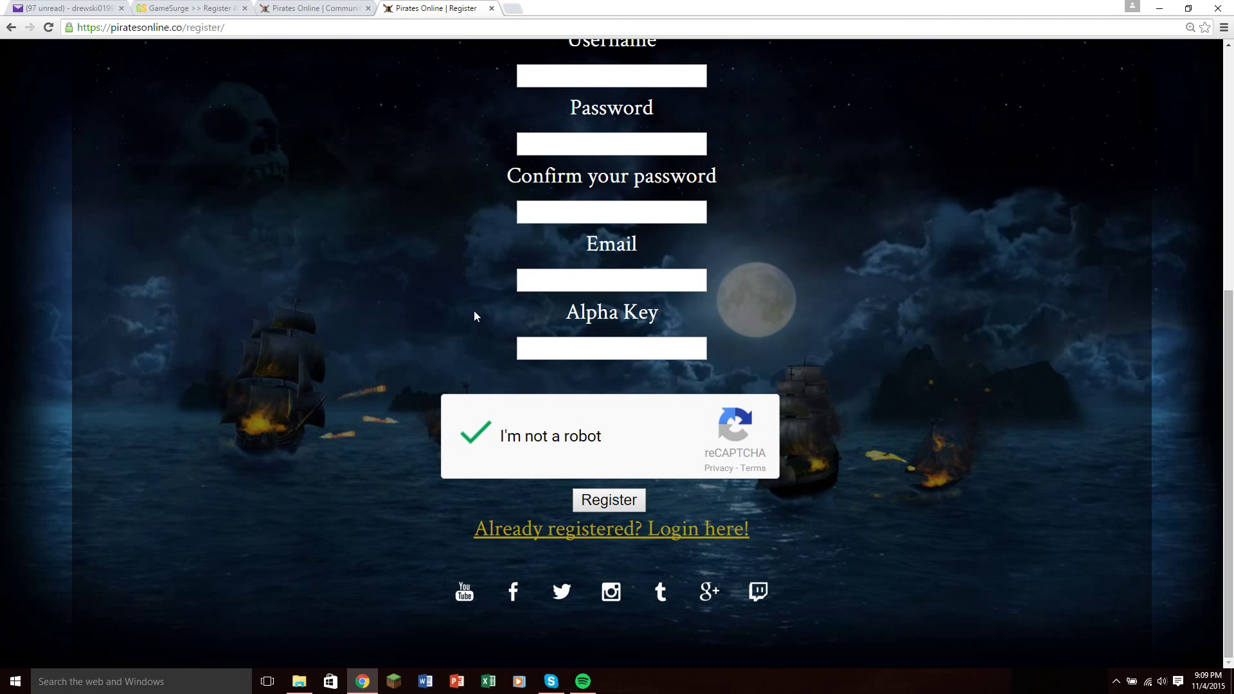
{"action": "scroll", "coordinate": [473, 314], "scroll_direction": "up", "scroll_amount": 6}
{"action": "scroll", "coordinate": [486, 353], "scroll_direction": "down", "scroll_amount": 6}
{"action": "scroll", "coordinate": [372, 301], "scroll_direction": "up", "scroll_amount": 3}
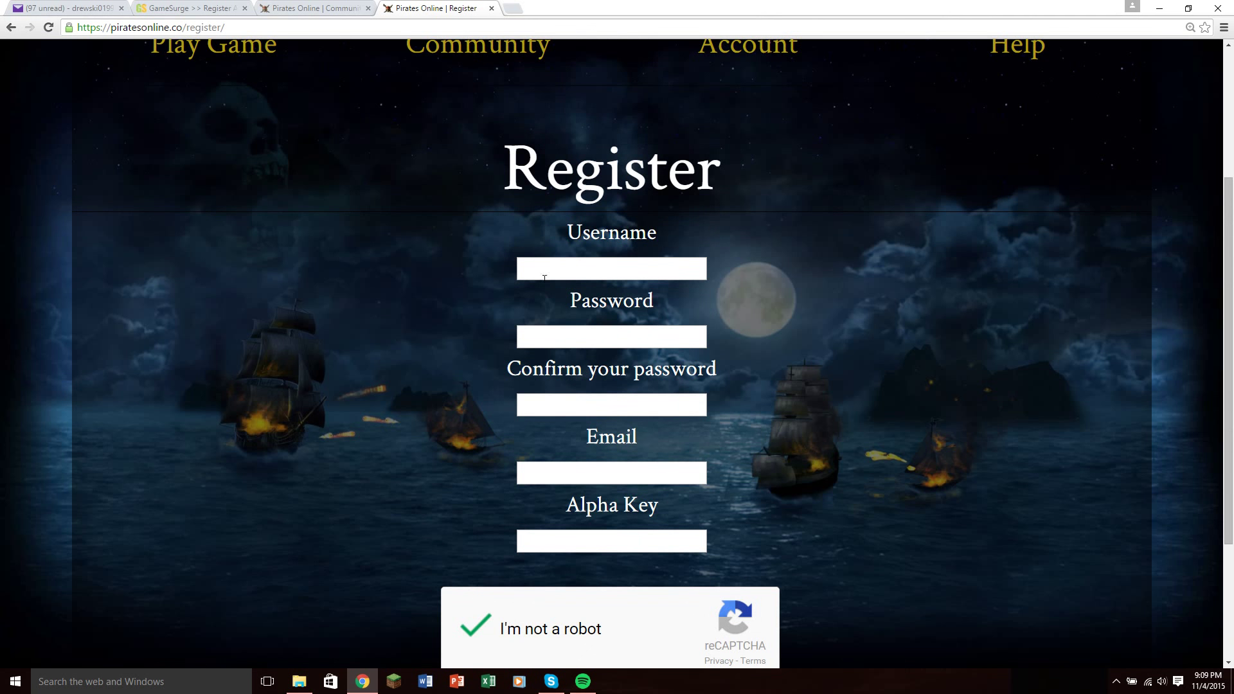
{"action": "left_click", "coordinate": [545, 277]}
{"action": "scroll", "coordinate": [582, 296], "scroll_direction": "down", "scroll_amount": 2}
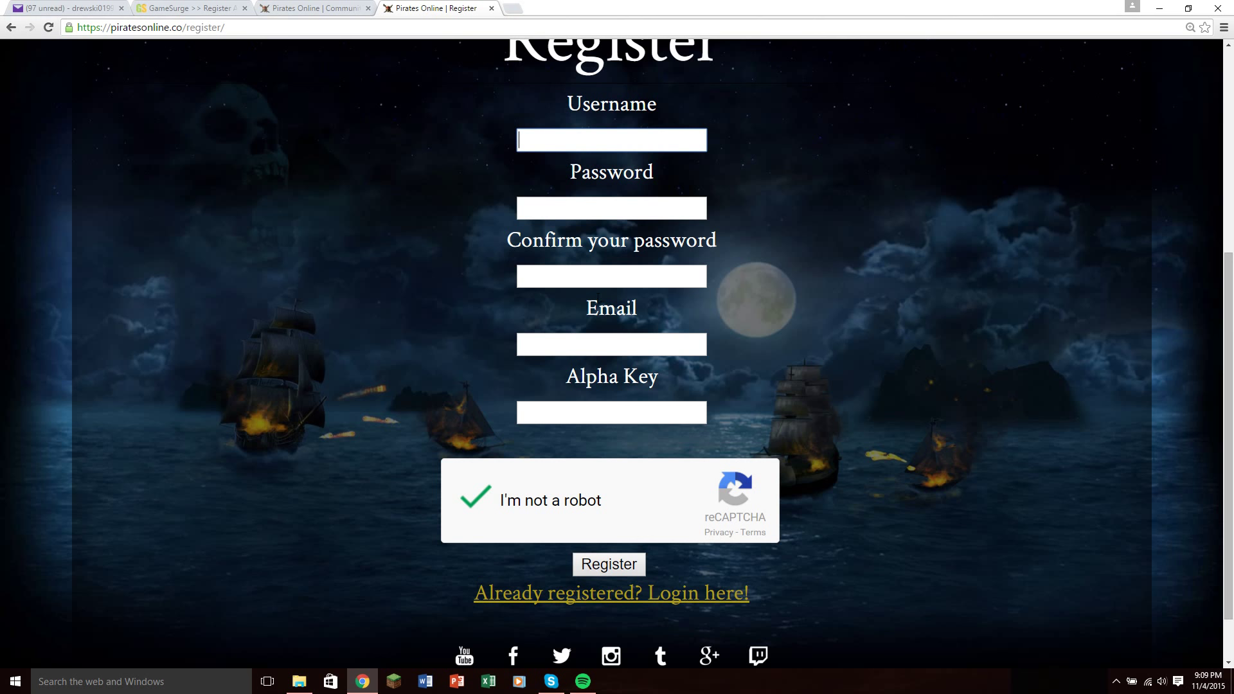
{"action": "scroll", "coordinate": [482, 357], "scroll_direction": "down", "scroll_amount": 1}
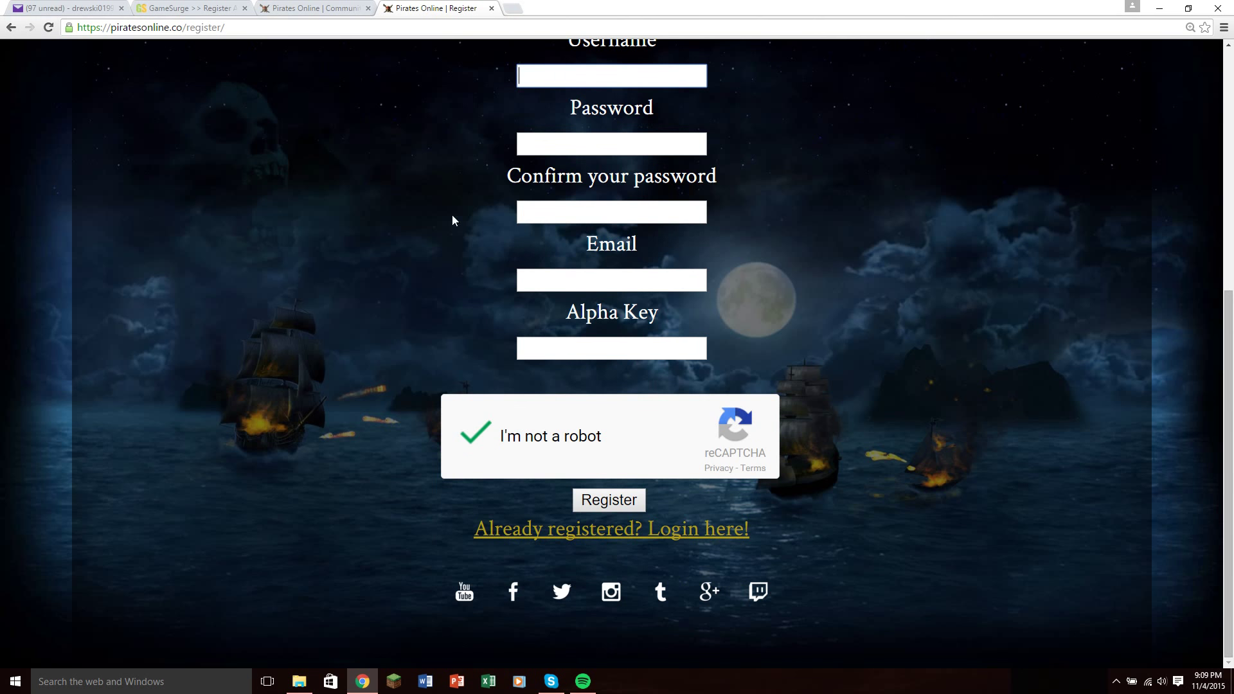
- Select part of the name-change question in chat, then check the still-empty Alpha Key field
{"action": "left_click", "coordinate": [320, 9]}
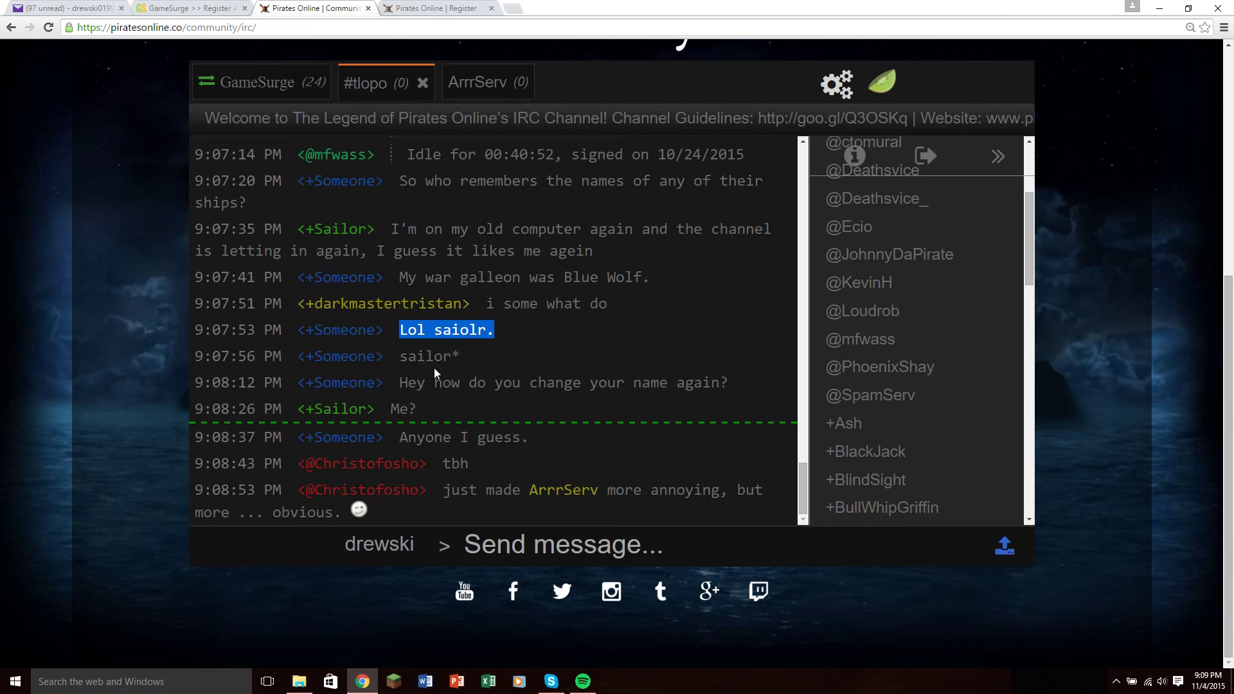
{"action": "left_click", "coordinate": [472, 357]}
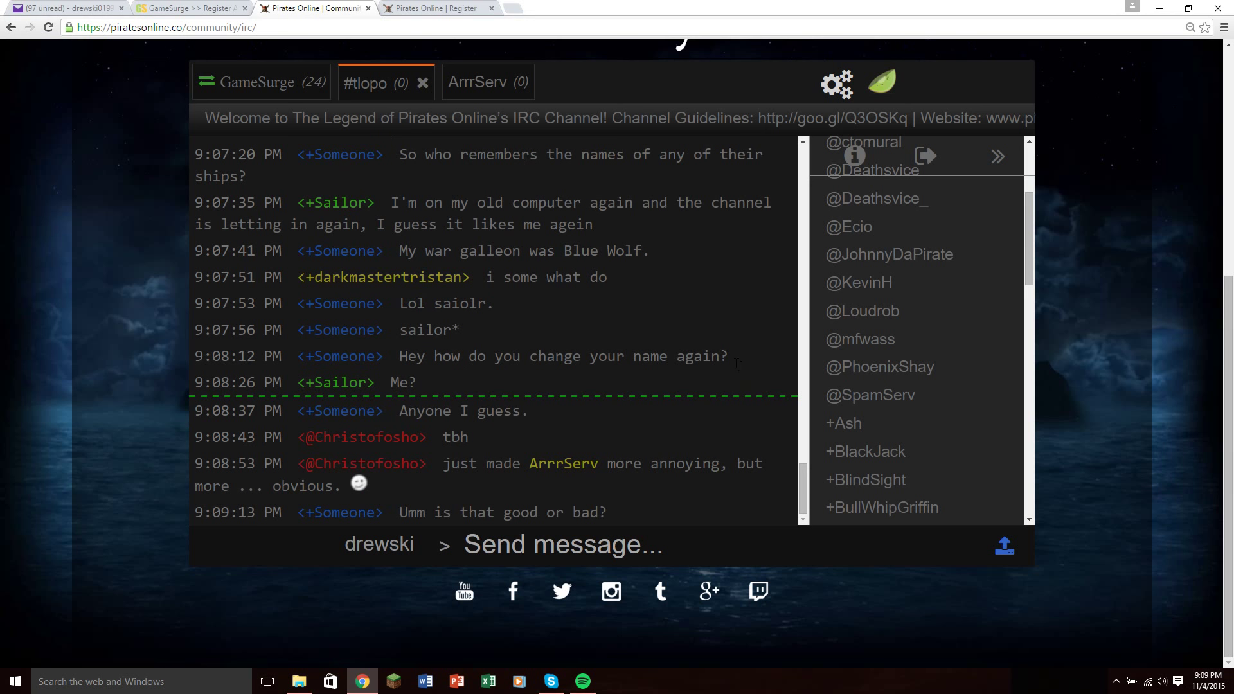
{"action": "left_click_drag", "start_coordinate": [506, 356], "coordinate": [333, 363]}
{"action": "key", "text": "ctrl+Tab"}
{"action": "left_click", "coordinate": [613, 358]}
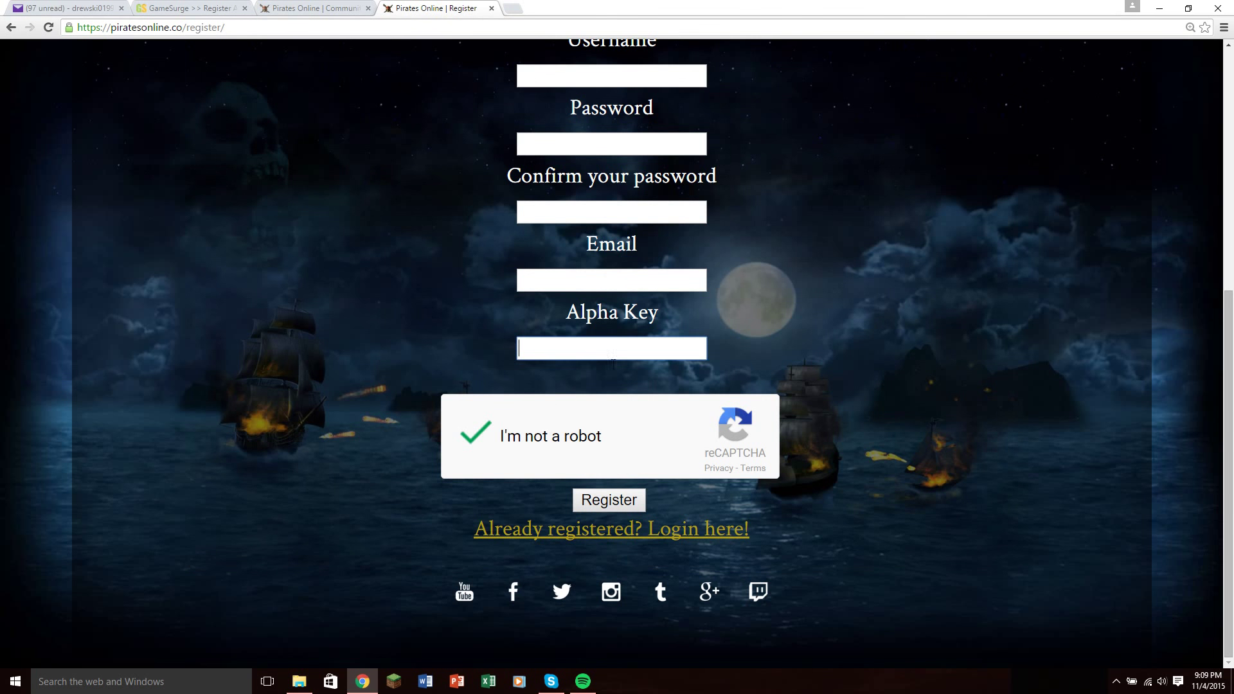
{"action": "left_click", "coordinate": [488, 447]}
{"action": "scroll", "coordinate": [339, 280], "scroll_direction": "up", "scroll_amount": 6}
- Flip between the IRC chat and the blank register form, clearing the chat selection
{"action": "key", "text": "ctrl+shift+Tab"}
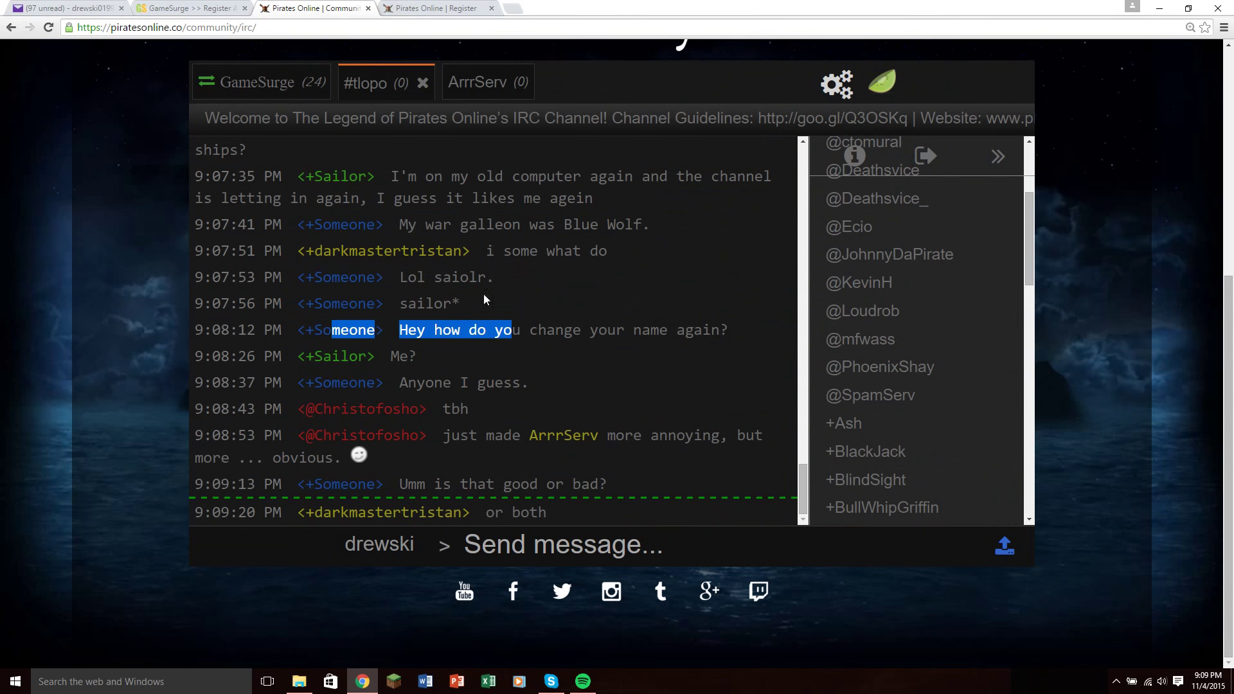
{"action": "left_click", "coordinate": [474, 330]}
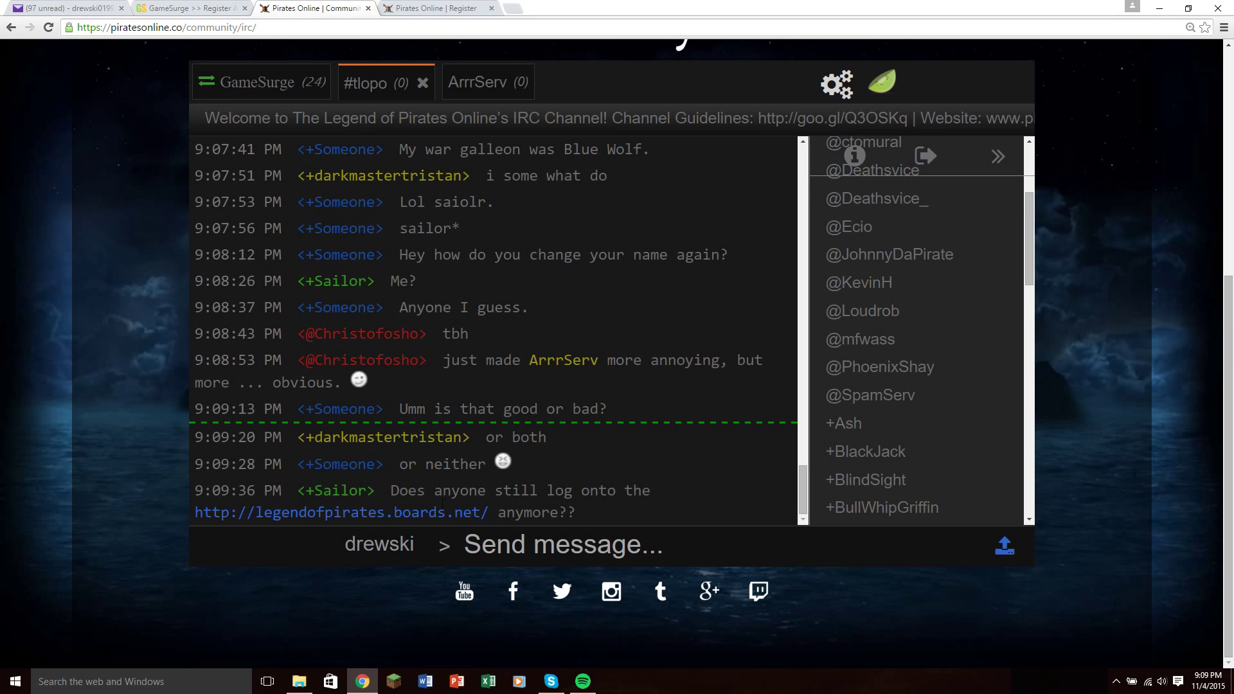
{"action": "key", "text": "ctrl+Tab"}
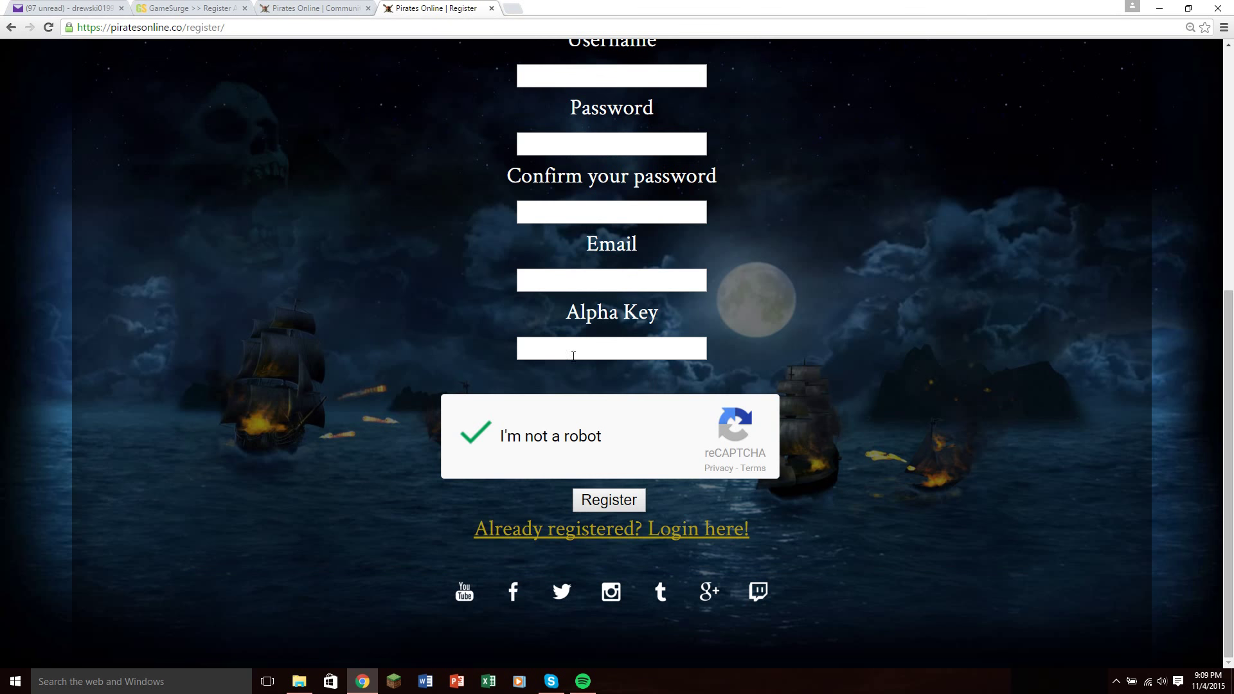
{"action": "left_click", "coordinate": [573, 355]}
{"action": "left_click", "coordinate": [311, 9]}
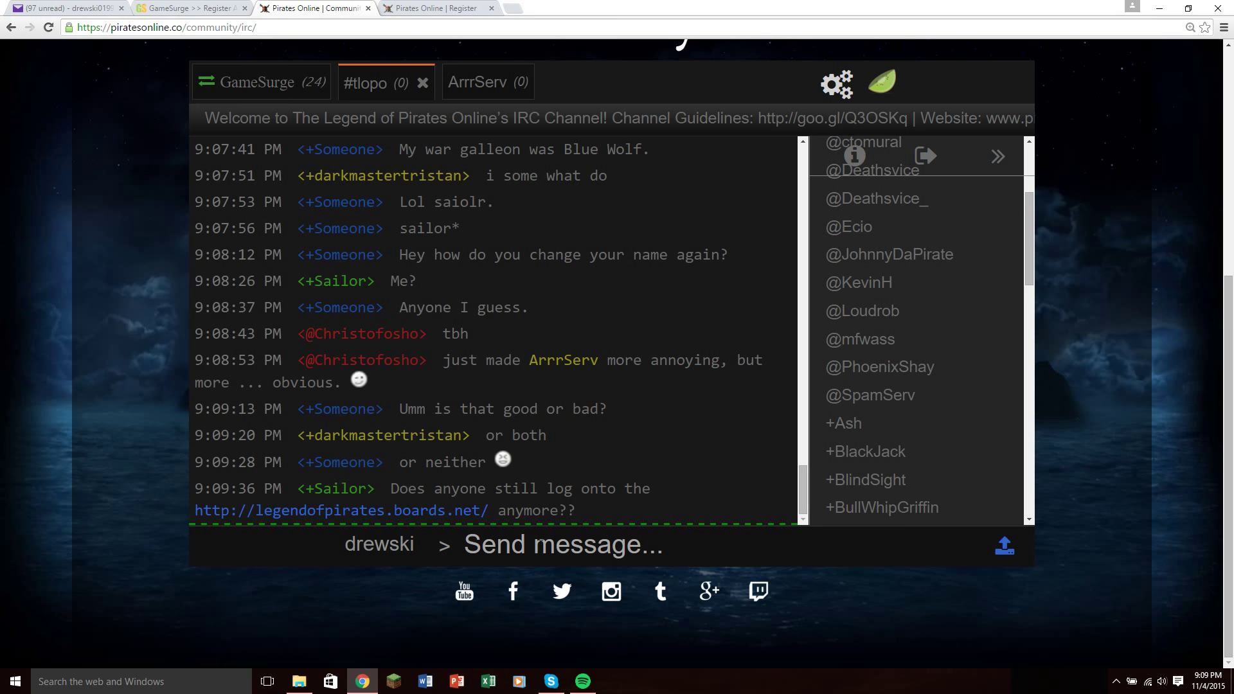
{"action": "key", "text": "ctrl+Tab"}
{"action": "key", "text": "ctrl+shift+Tab"}
{"action": "key", "text": "ctrl+Tab"}
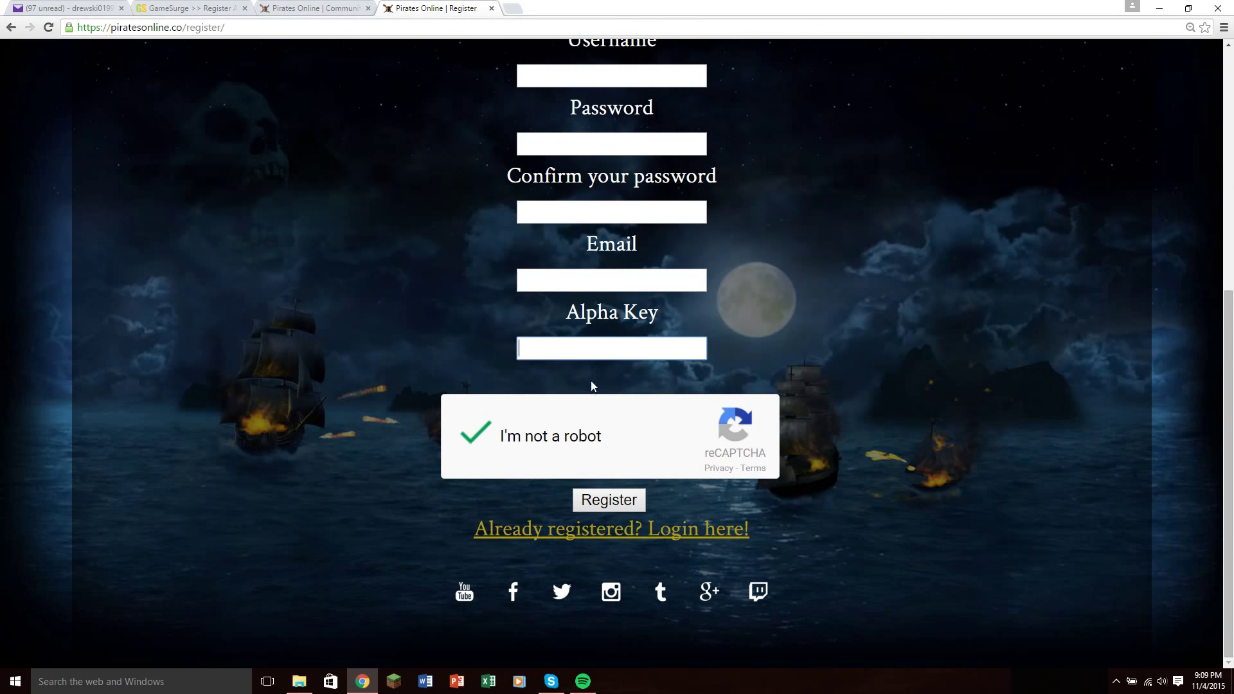
{"action": "left_click", "coordinate": [593, 349]}
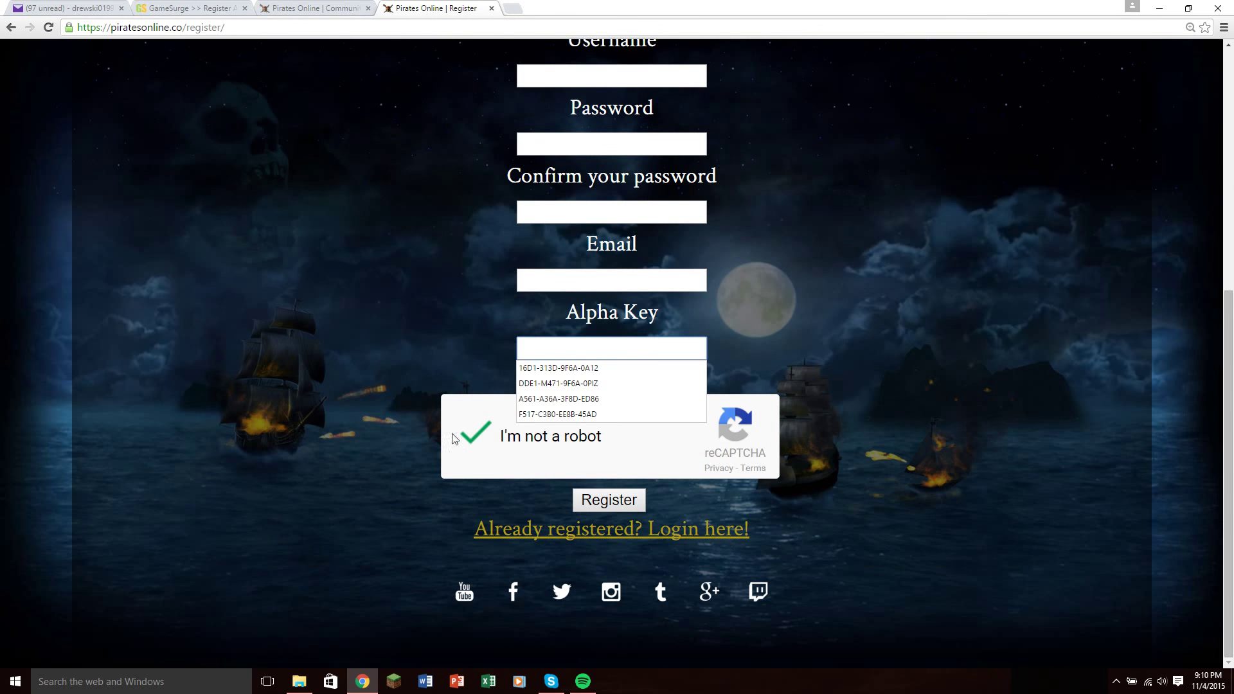
{"action": "left_click", "coordinate": [424, 340]}
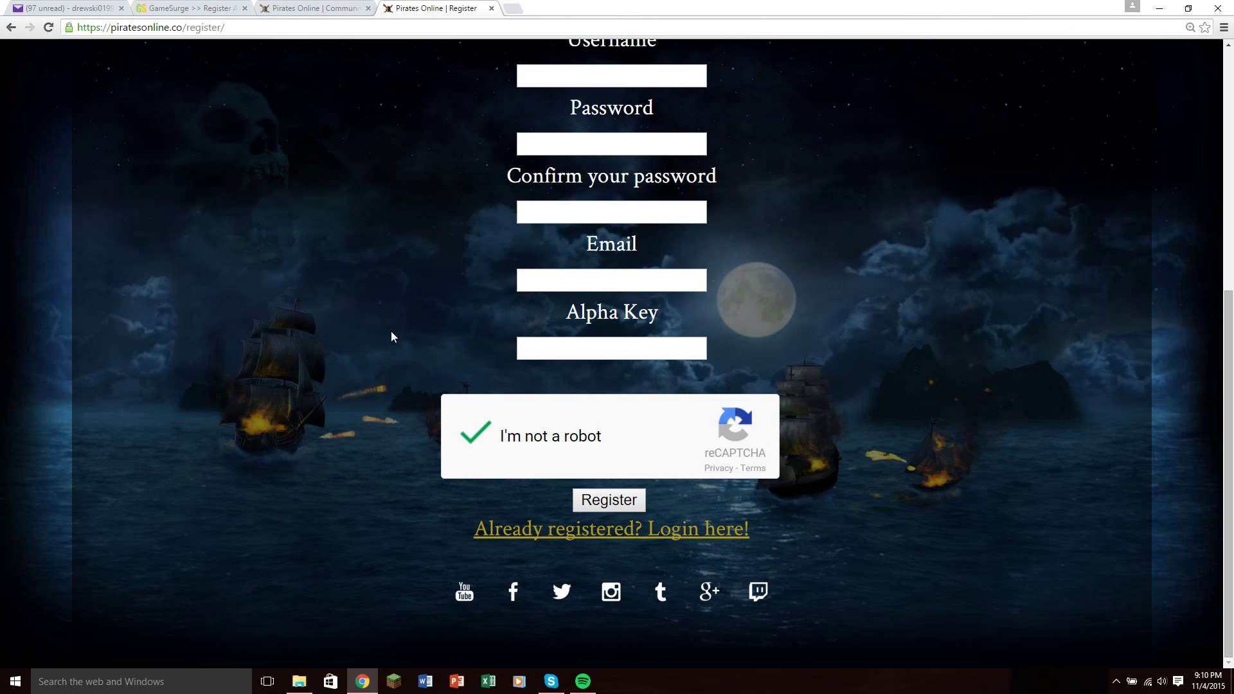
{"action": "key", "text": "ctrl+shift+Tab"}
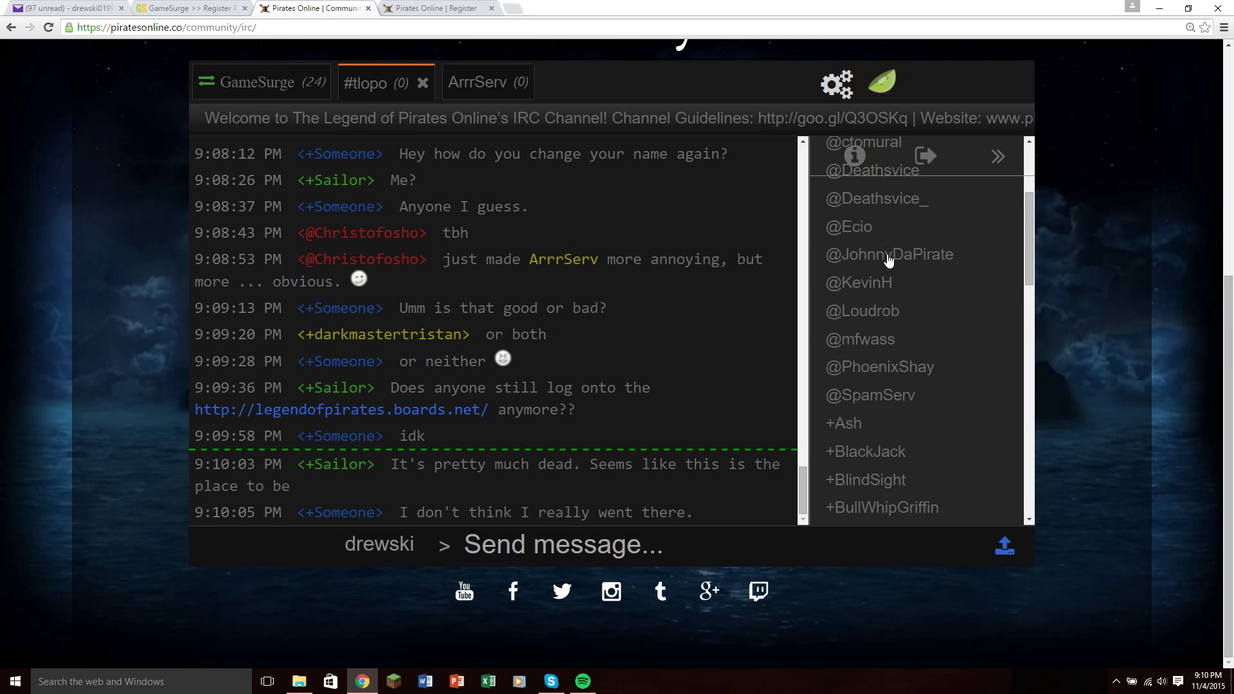
{"action": "key", "text": "ctrl+Tab"}
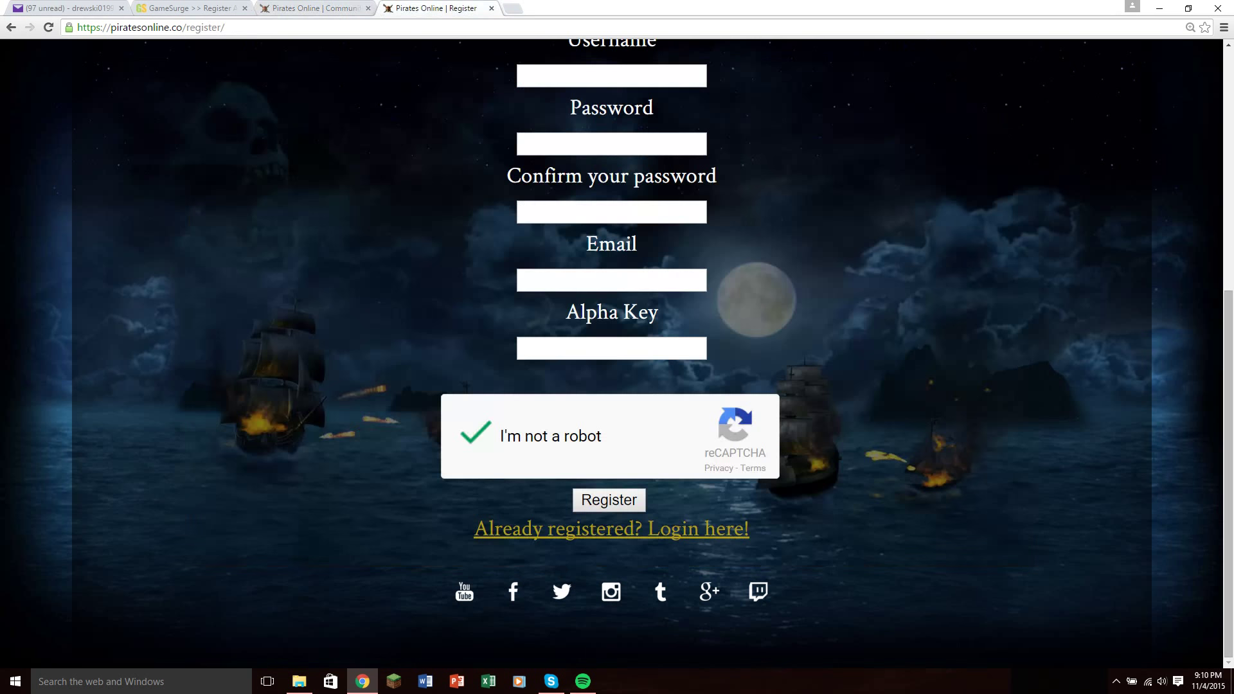
{"action": "scroll", "coordinate": [586, 187], "scroll_direction": "up", "scroll_amount": 4}
{"action": "scroll", "coordinate": [569, 196], "scroll_direction": "down", "scroll_amount": 2}
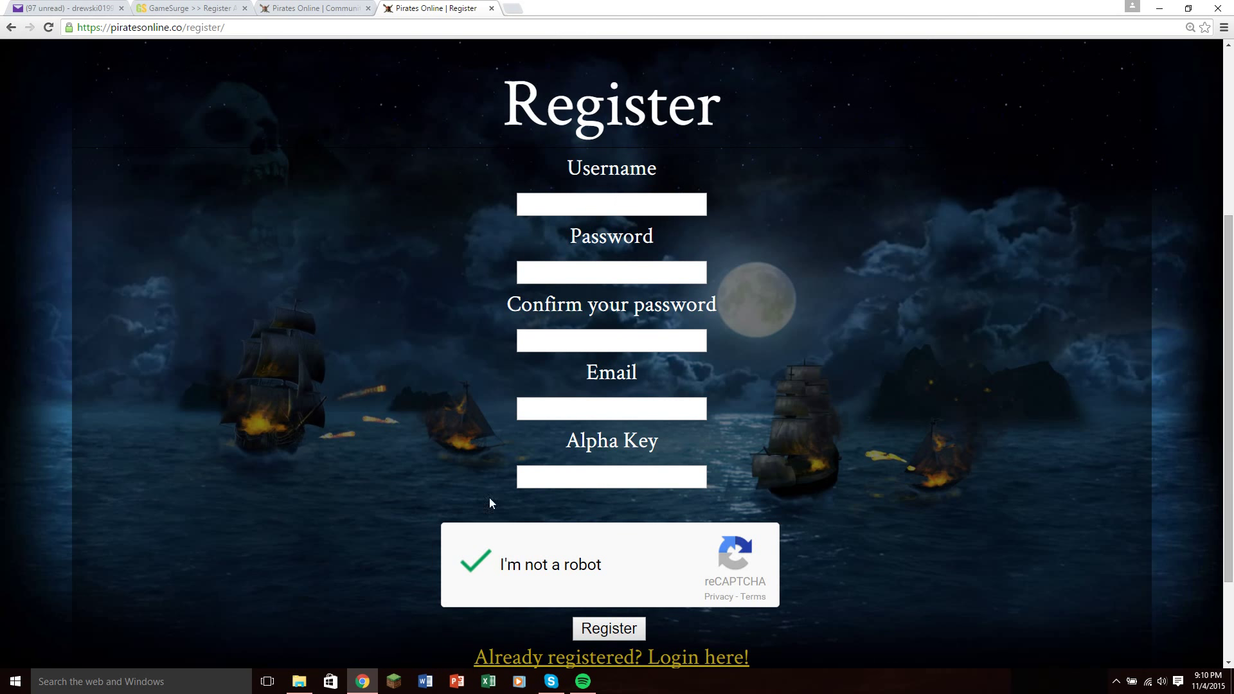
{"action": "left_click", "coordinate": [331, 8]}
{"action": "left_click", "coordinate": [414, 9]}
{"action": "scroll", "coordinate": [594, 479], "scroll_direction": "down", "scroll_amount": 2}
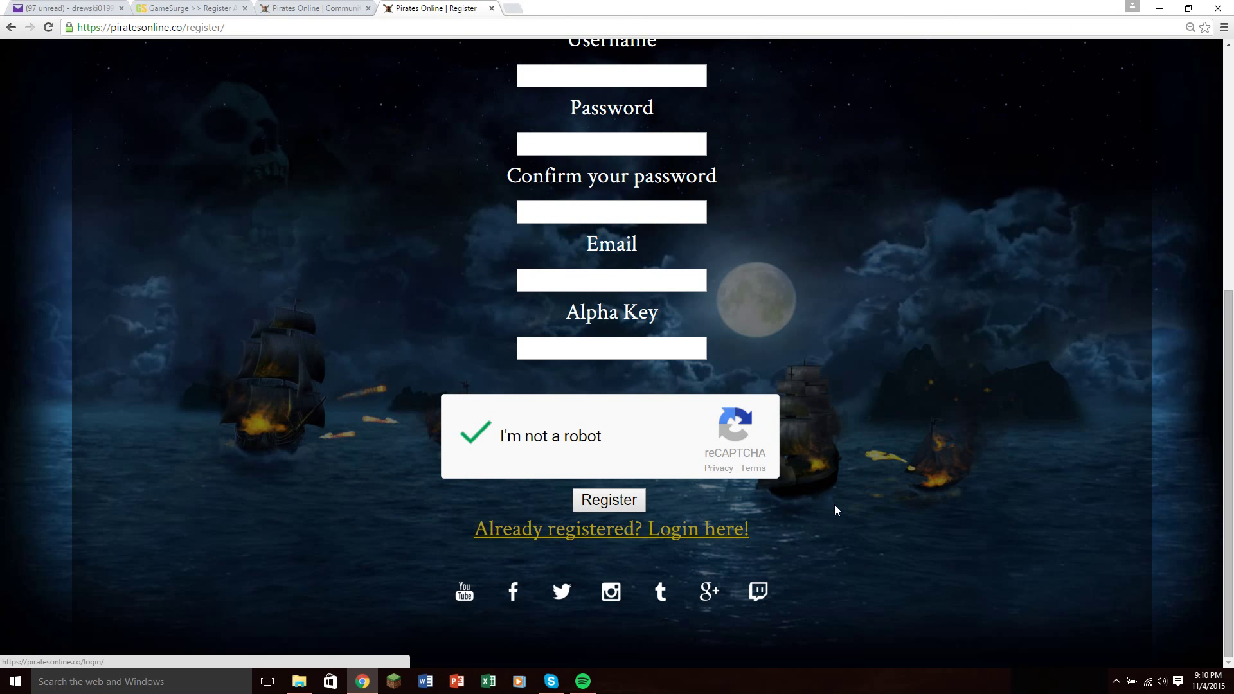
{"action": "scroll", "coordinate": [829, 495], "scroll_direction": "up", "scroll_amount": 3}
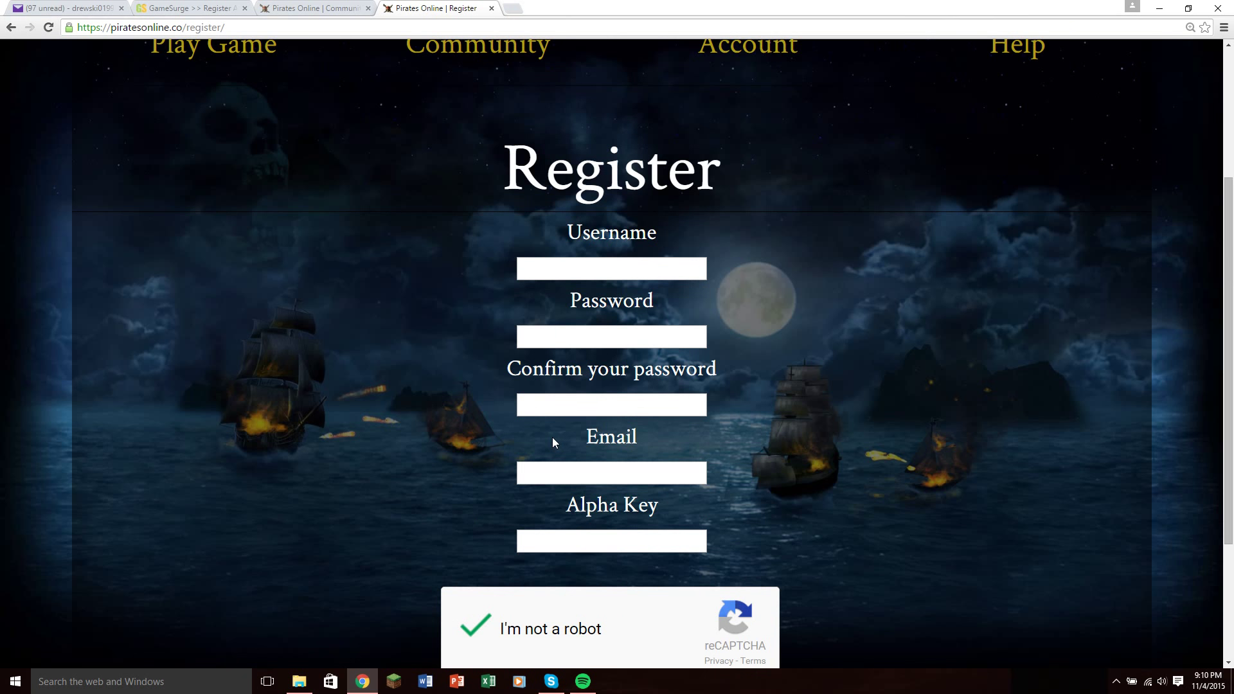
- Open the Login page via Play Game, briefly checking the GameSurge email in Yahoo Mail
{"action": "scroll", "coordinate": [534, 411], "scroll_direction": "down", "scroll_amount": 2}
{"action": "scroll", "coordinate": [340, 219], "scroll_direction": "up", "scroll_amount": 4}
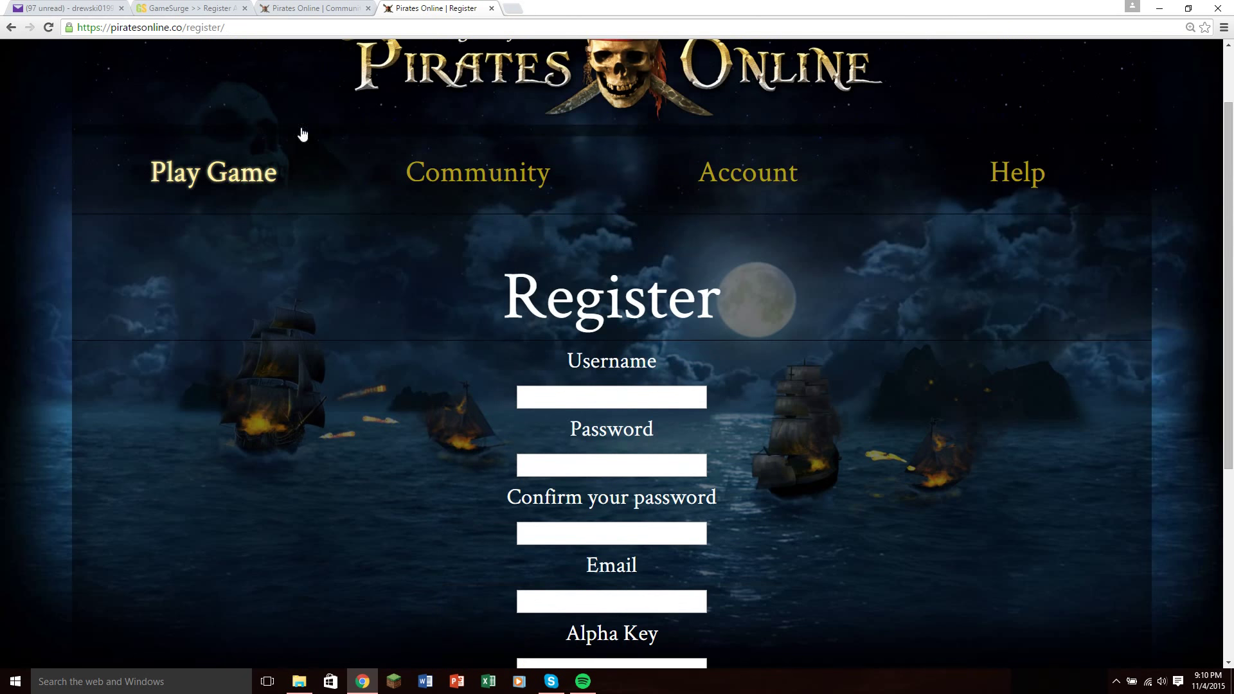
{"action": "left_click", "coordinate": [229, 172]}
{"action": "scroll", "coordinate": [450, 321], "scroll_direction": "down", "scroll_amount": 2}
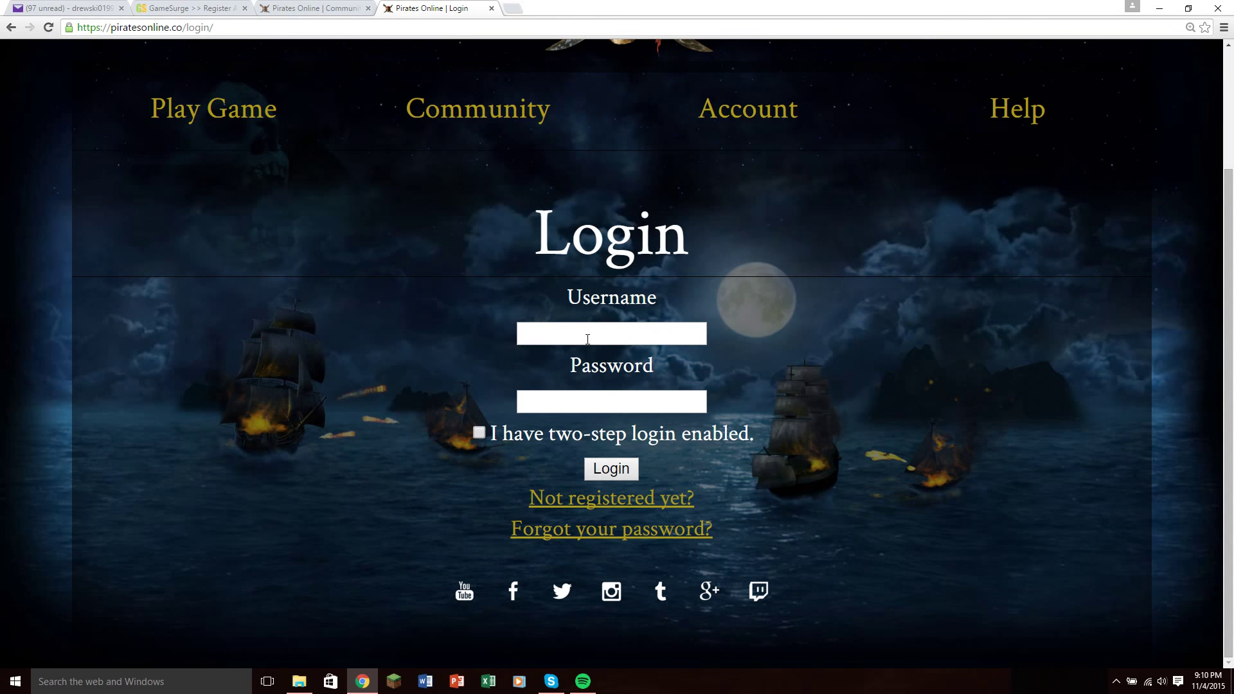
{"action": "left_click", "coordinate": [591, 336]}
{"action": "left_click", "coordinate": [48, 6]}
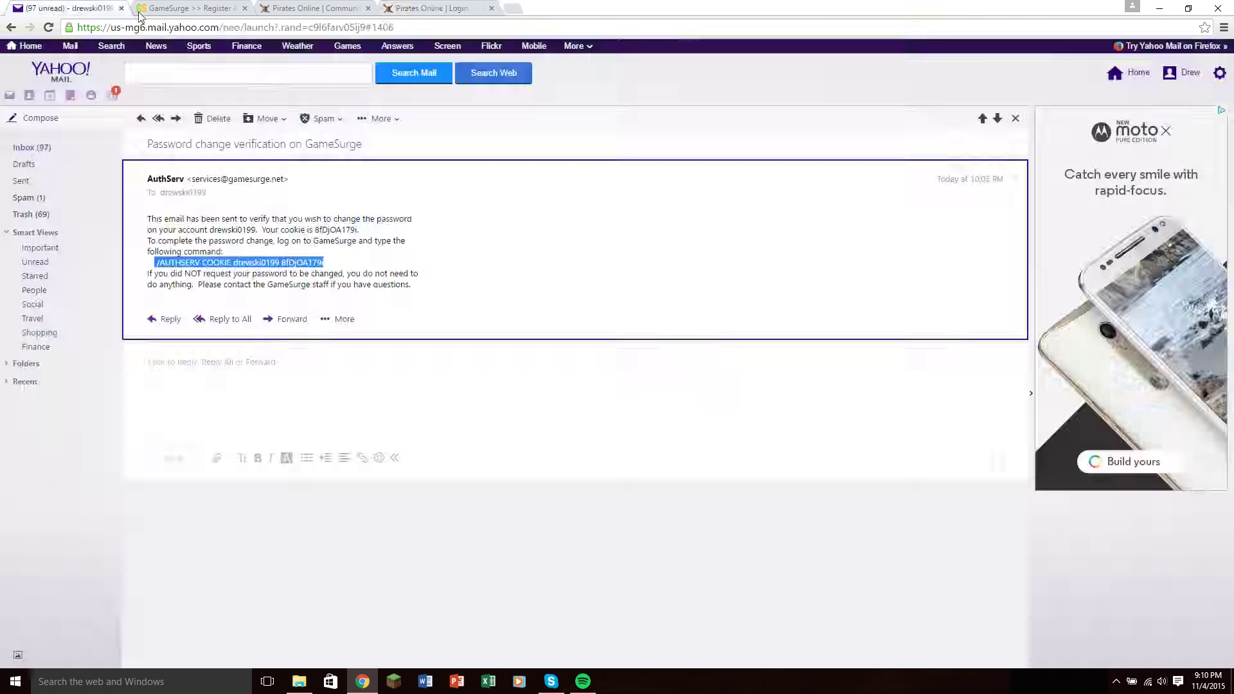
{"action": "left_click", "coordinate": [432, 8]}
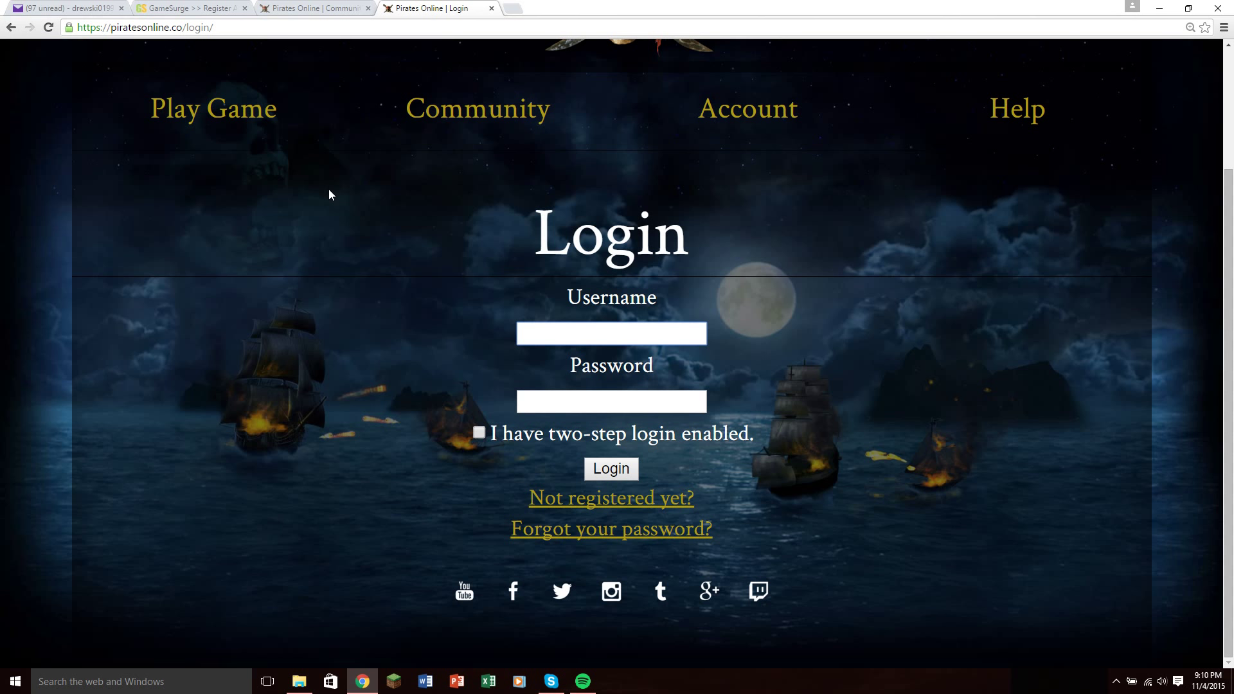
{"action": "left_click", "coordinate": [394, 312]}
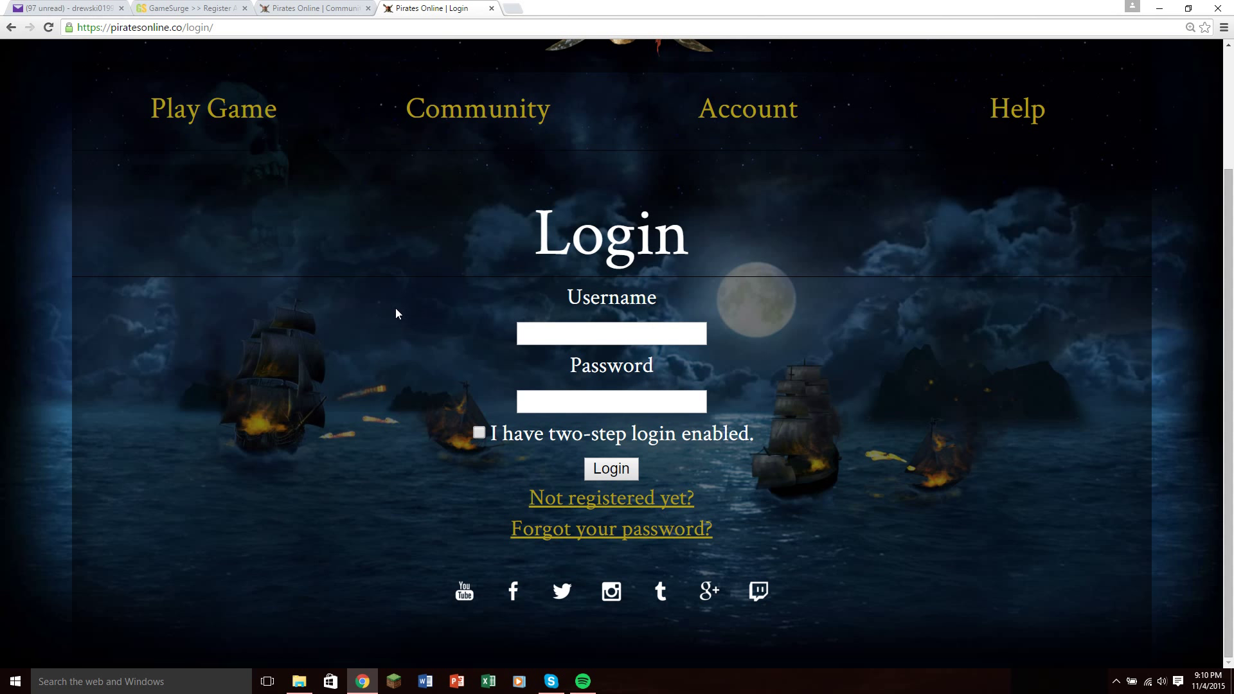